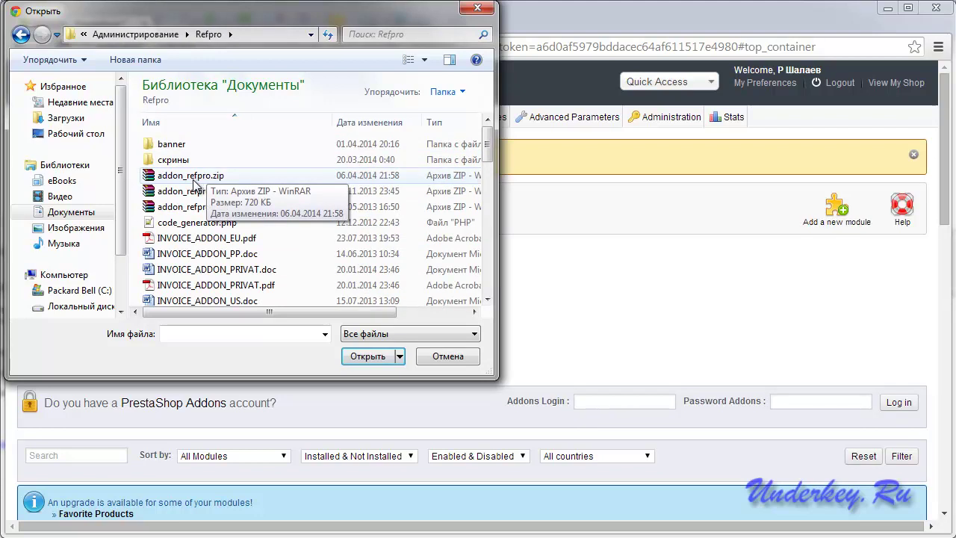
Upload addon_refpro.zip and find Extended Affiliate Program 2.8.1 under Advertising and Marketing.
click(189, 176)
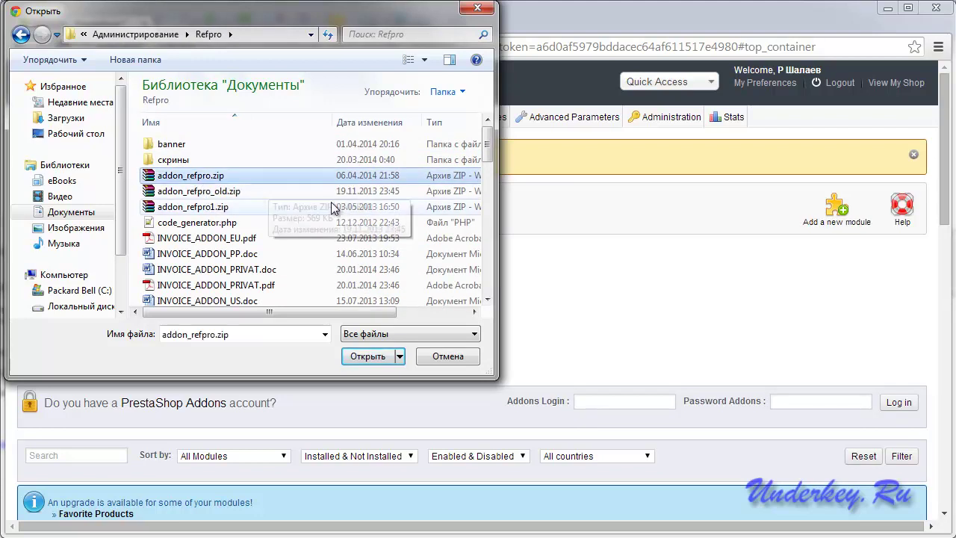
click(367, 356)
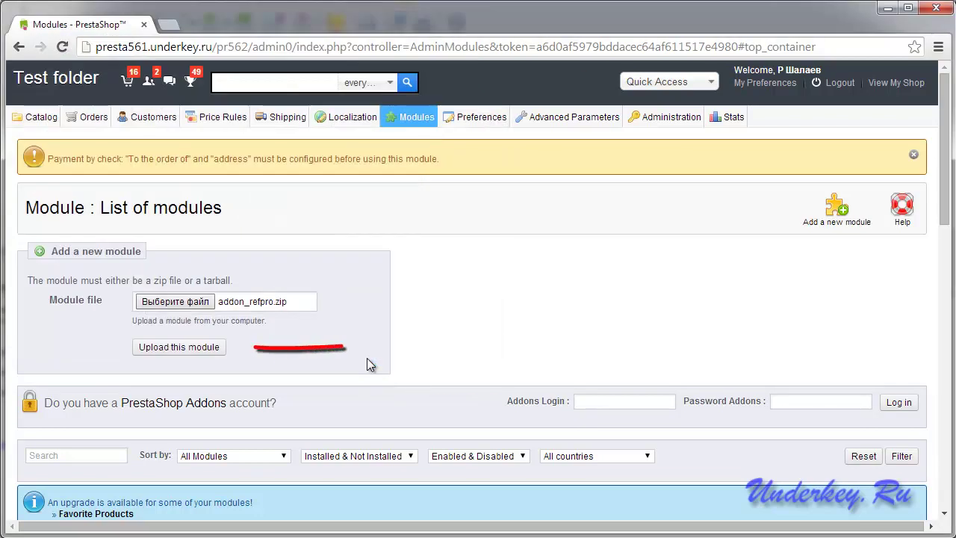
click(180, 347)
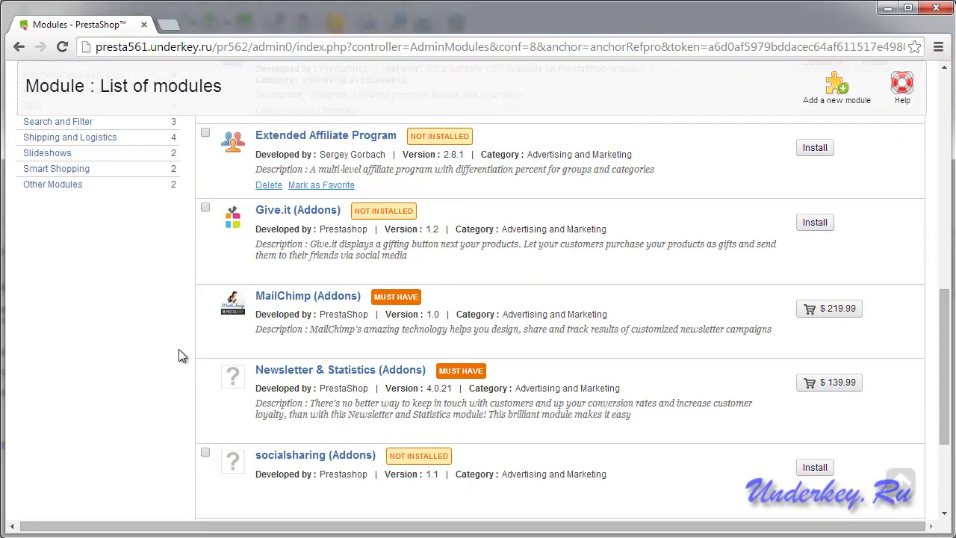
scroll(444, 214, up, 1)
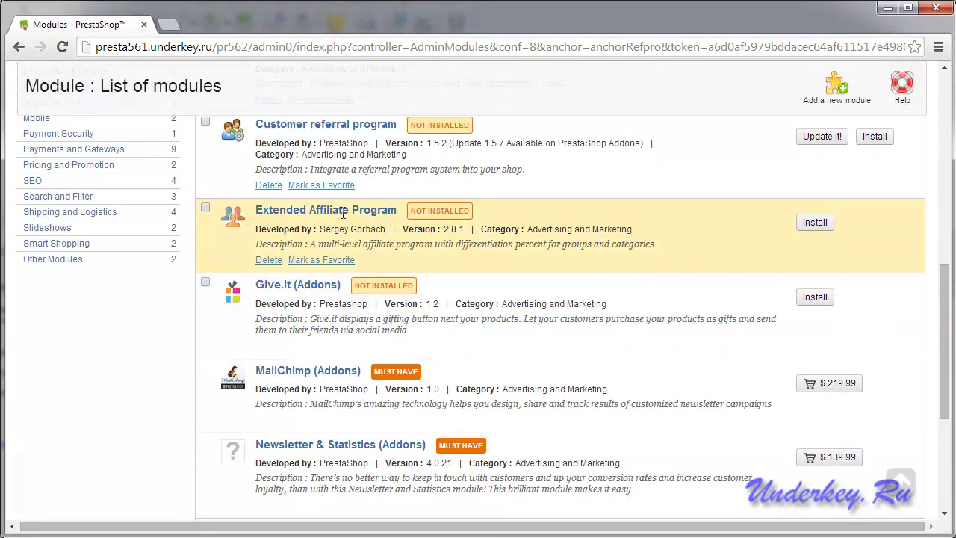
scroll(281, 215, up, 3)
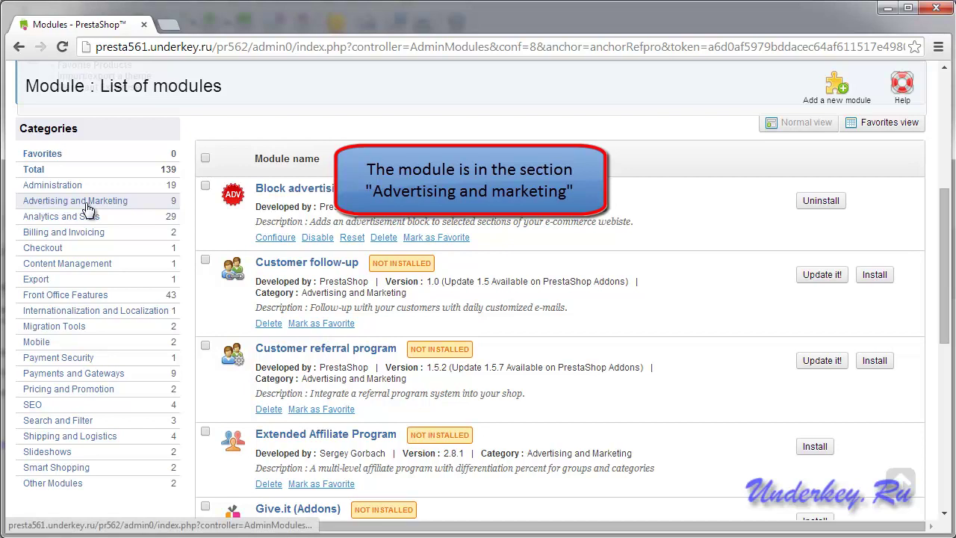
scroll(282, 243, down, 2)
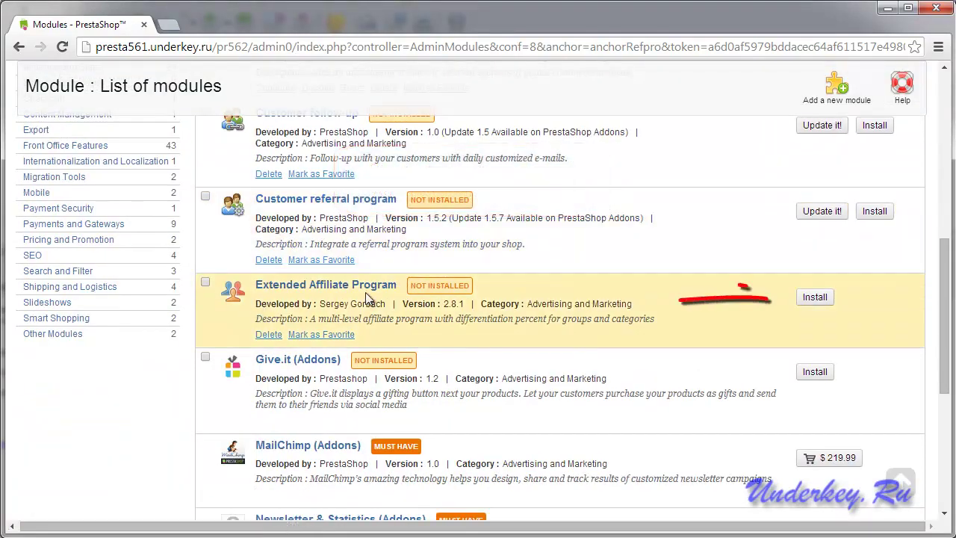
Install Extended Affiliate Program and confirm the successful installation message.
click(814, 298)
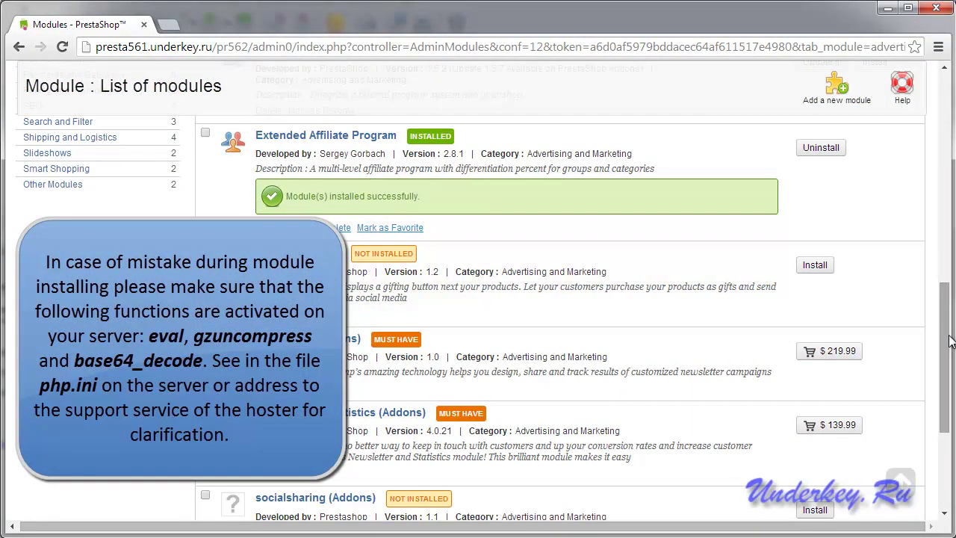
drag(950, 341, 949, 113)
mouse_move(143, 119)
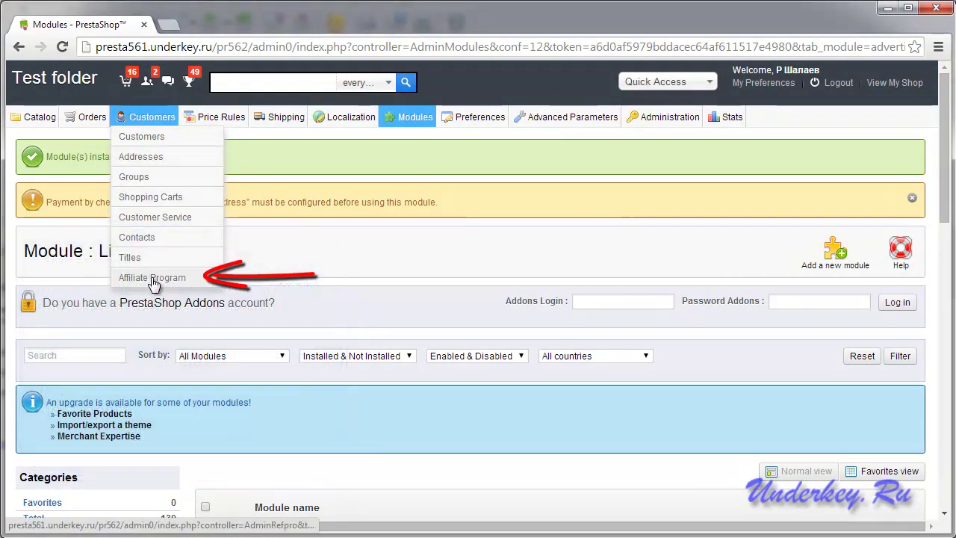
Request a code with the purchase e-mail and activate RefPro, opening its version 2.8.1 info page.
click(160, 278)
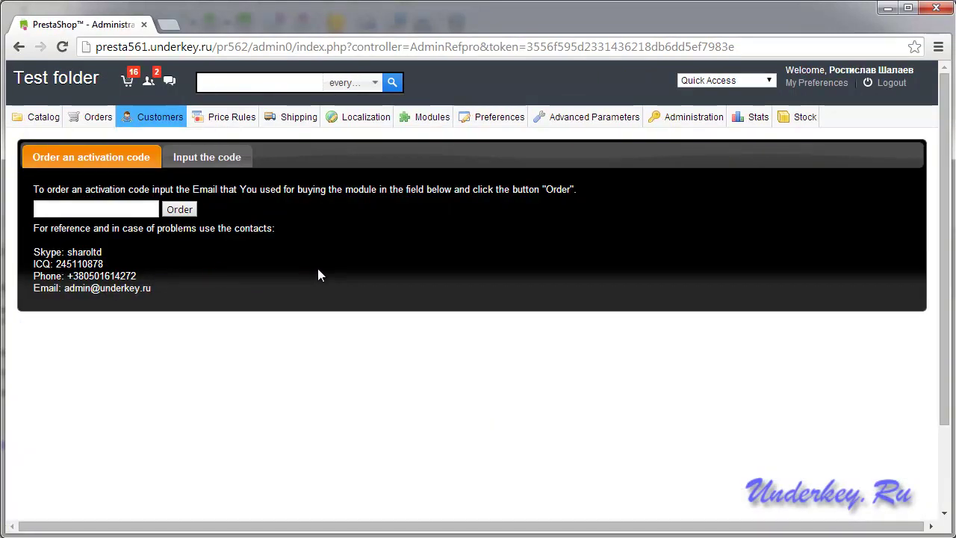
click(67, 208)
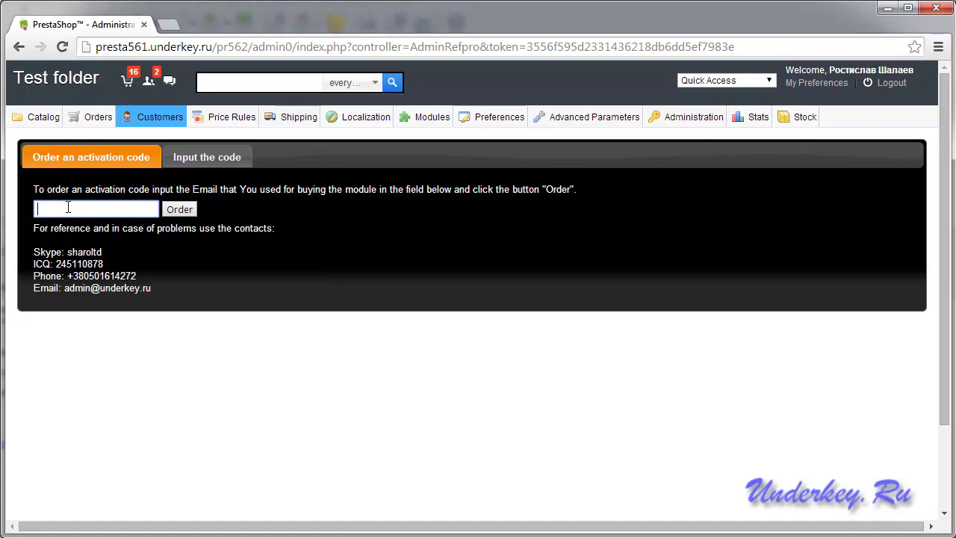
key(Escape)
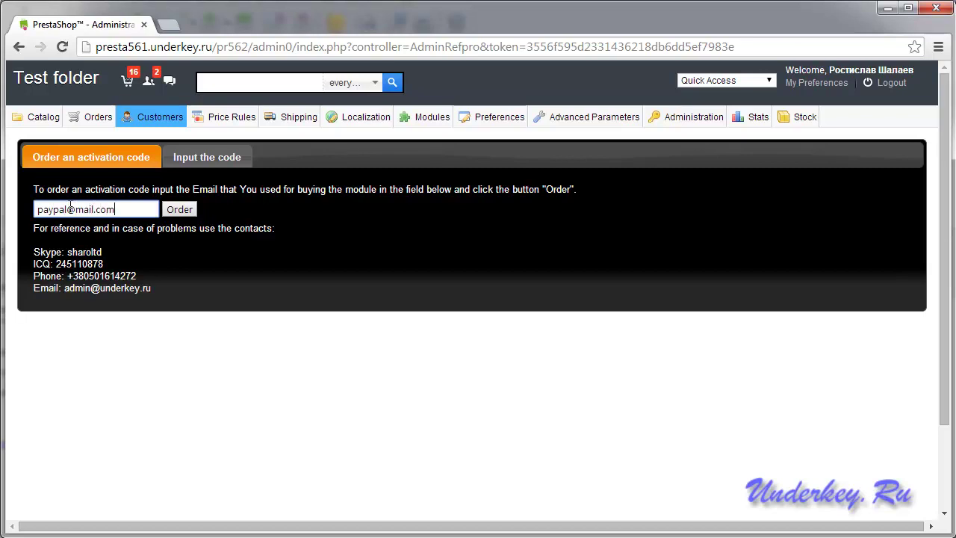
click(179, 210)
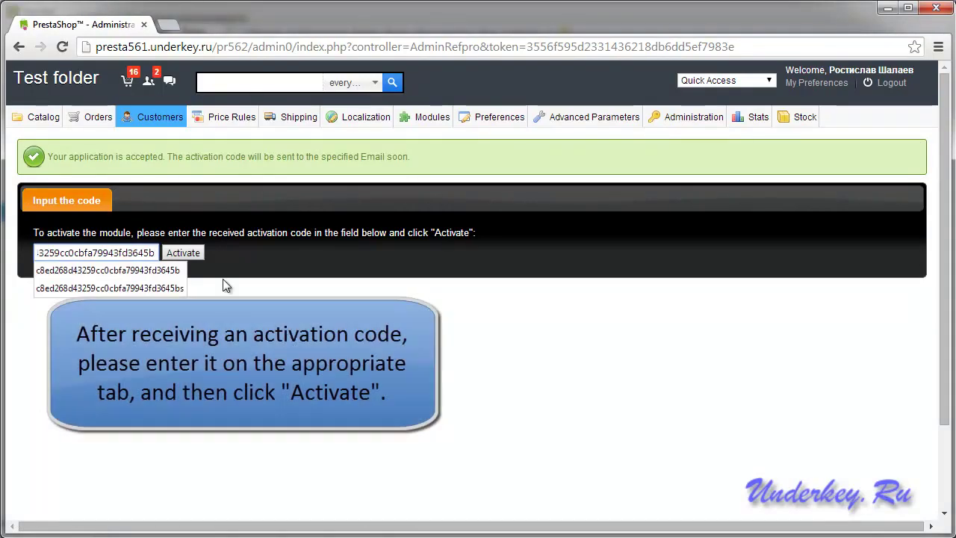
click(183, 252)
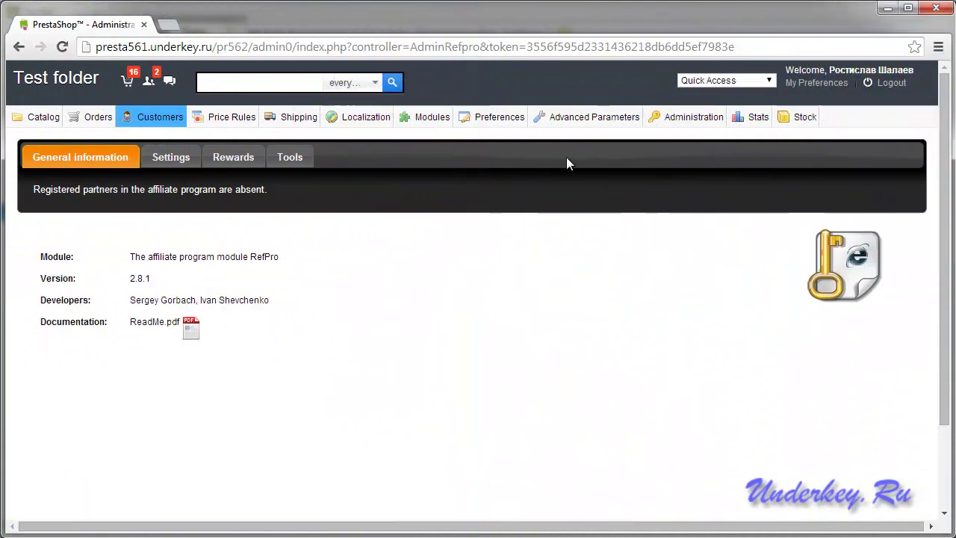
mouse_move(585, 122)
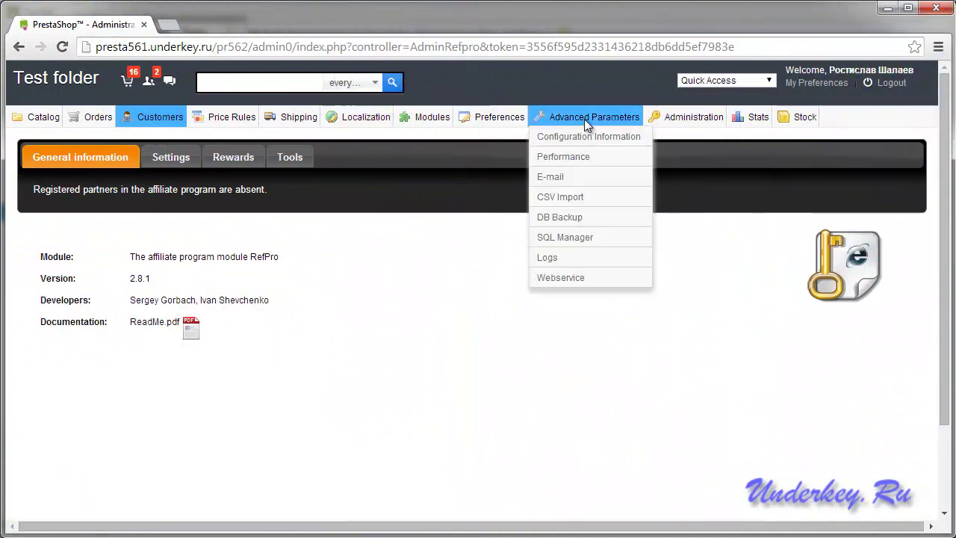
Clear the Smarty and Autoload cache under Performance, then reopen Customers > Affiliate Program.
click(567, 159)
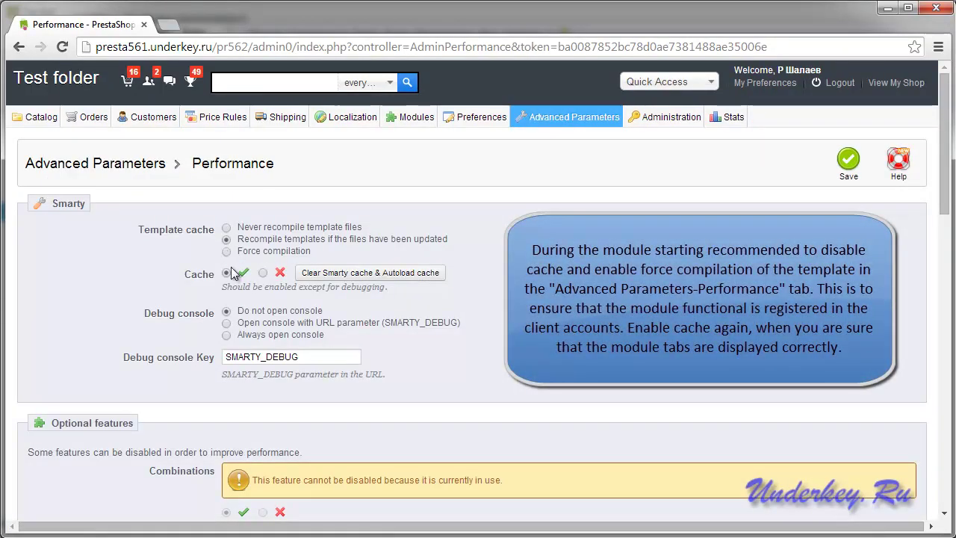
click(354, 274)
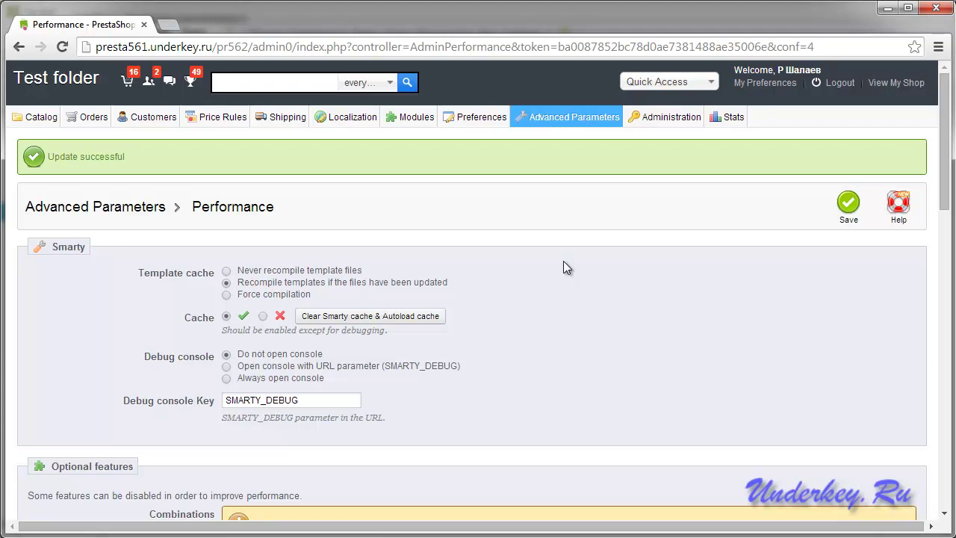
mouse_move(129, 117)
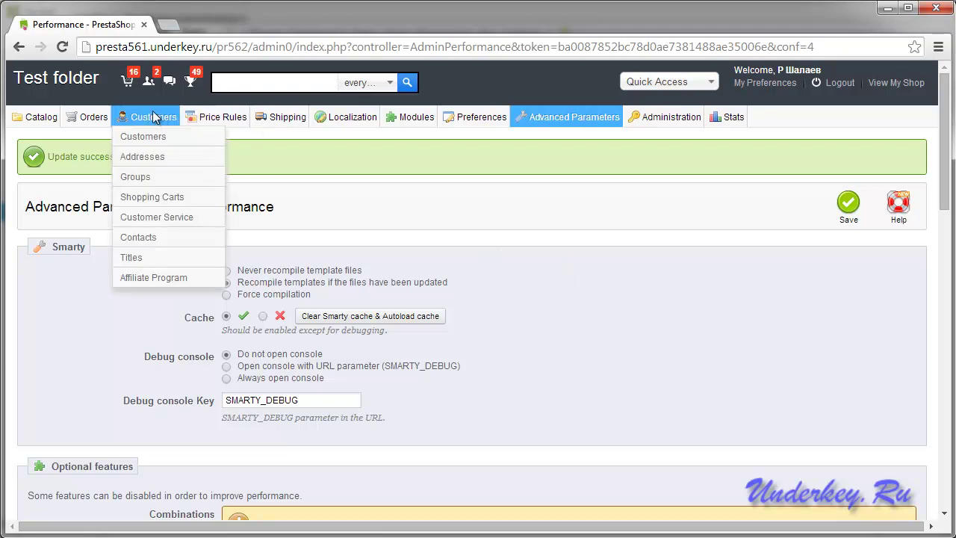
click(143, 282)
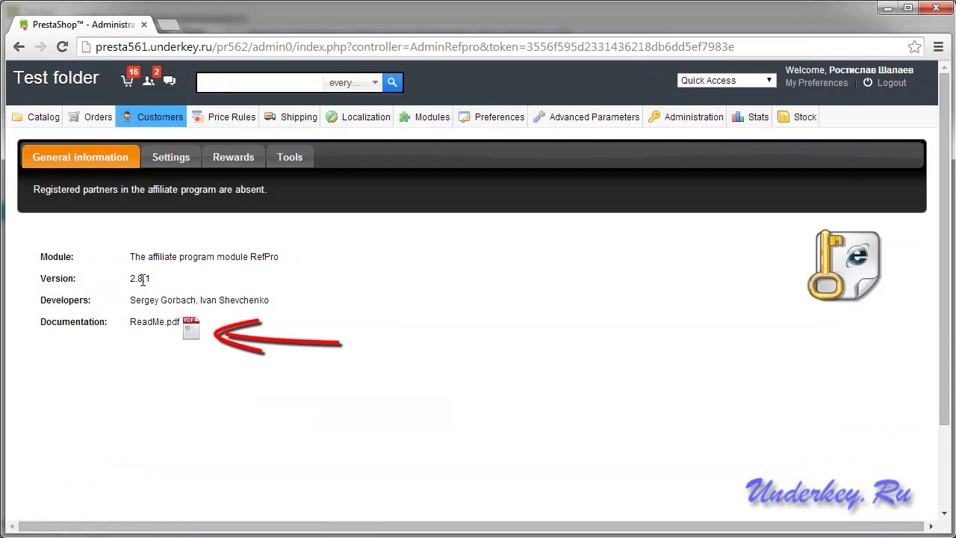
click(190, 329)
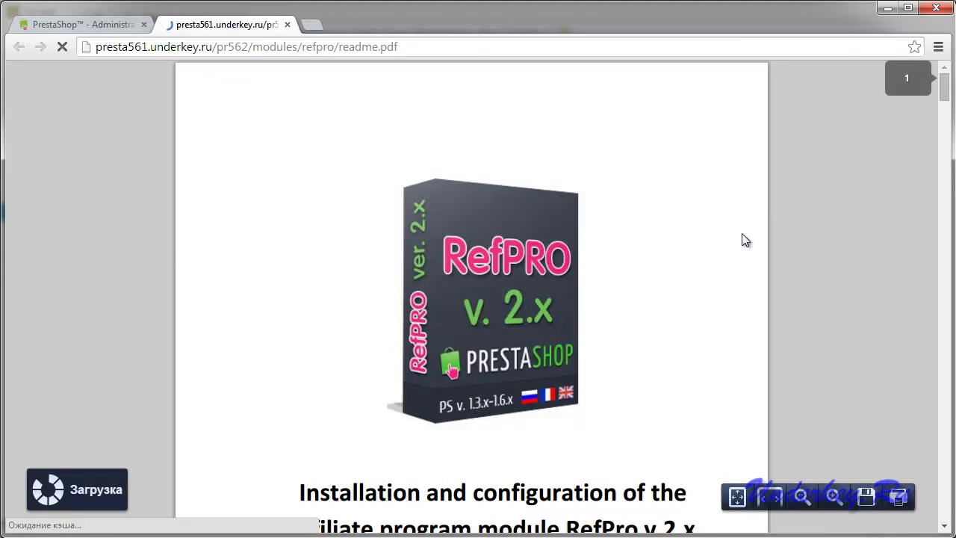
scroll(742, 236, down, 5)
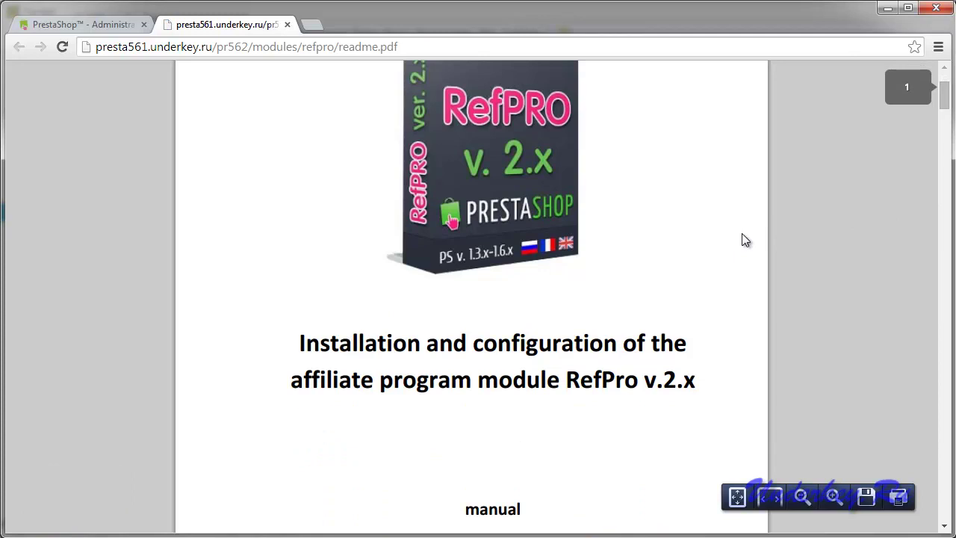
scroll(743, 235, down, 6)
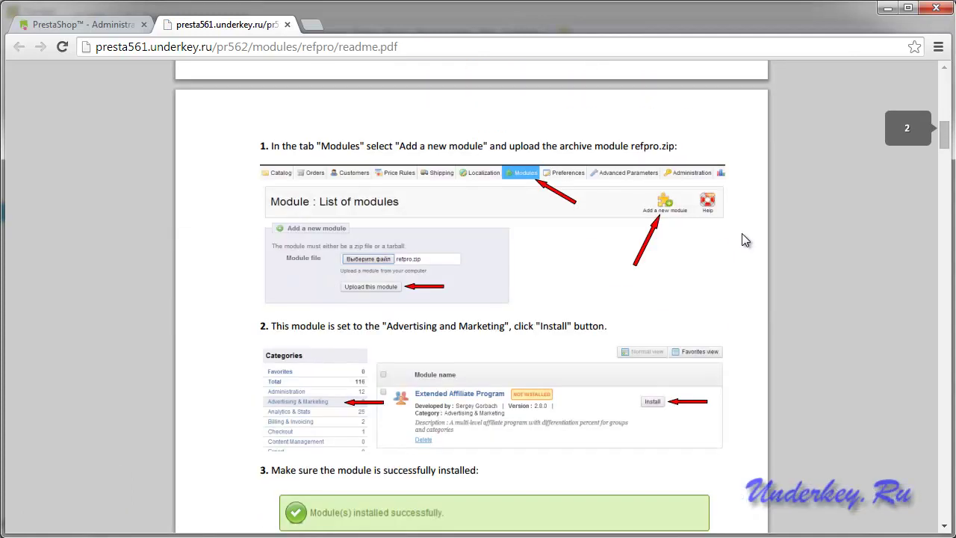
scroll(741, 240, down, 2)
scroll(741, 240, down, 3)
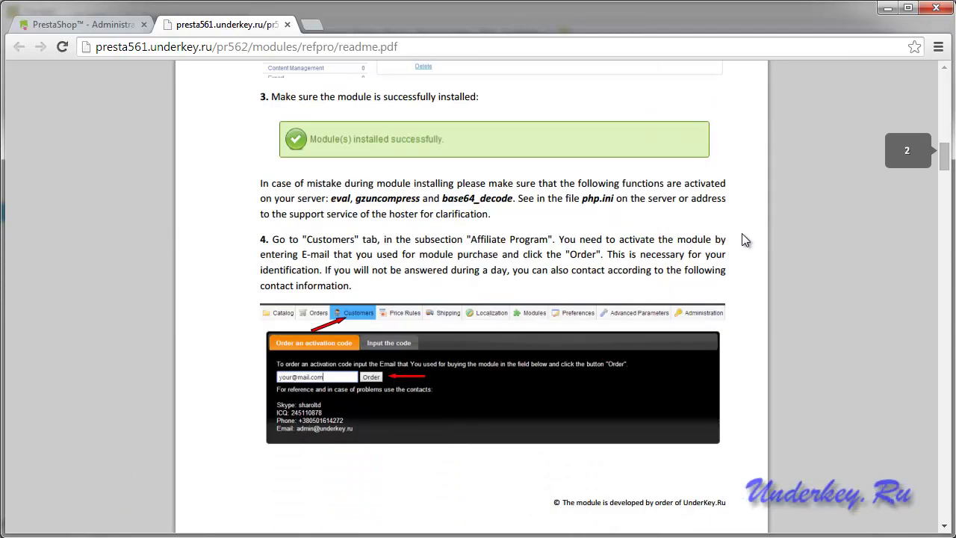
scroll(744, 239, down, 13)
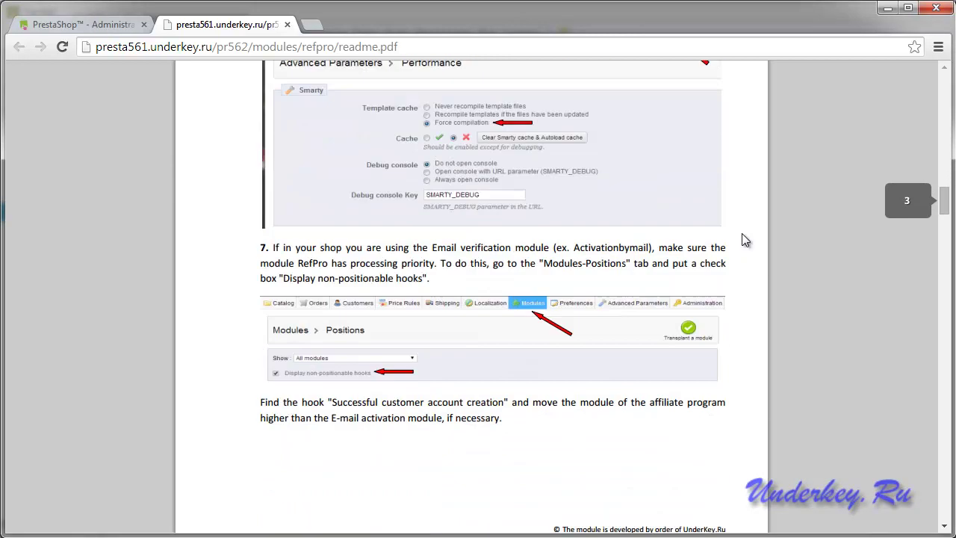
scroll(744, 240, down, 7)
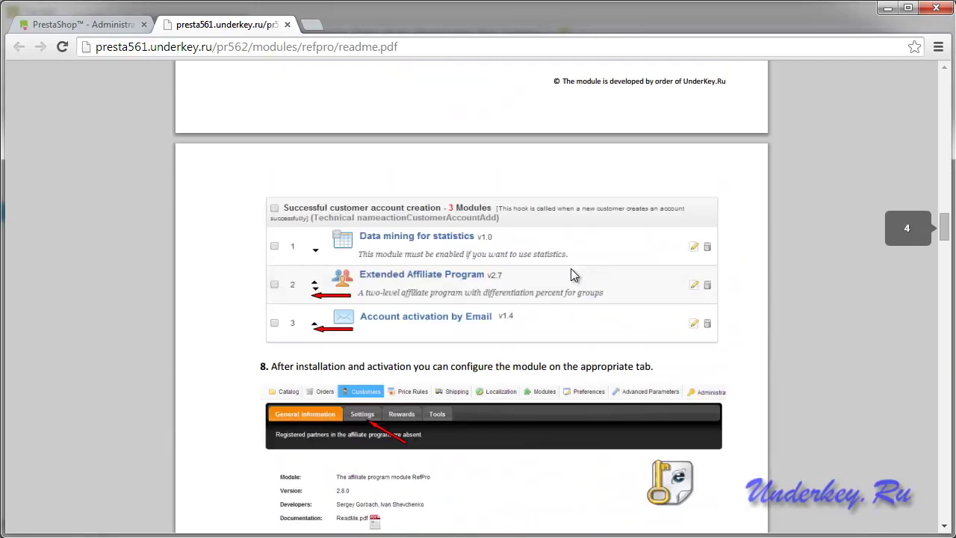
scroll(624, 256, down, 12)
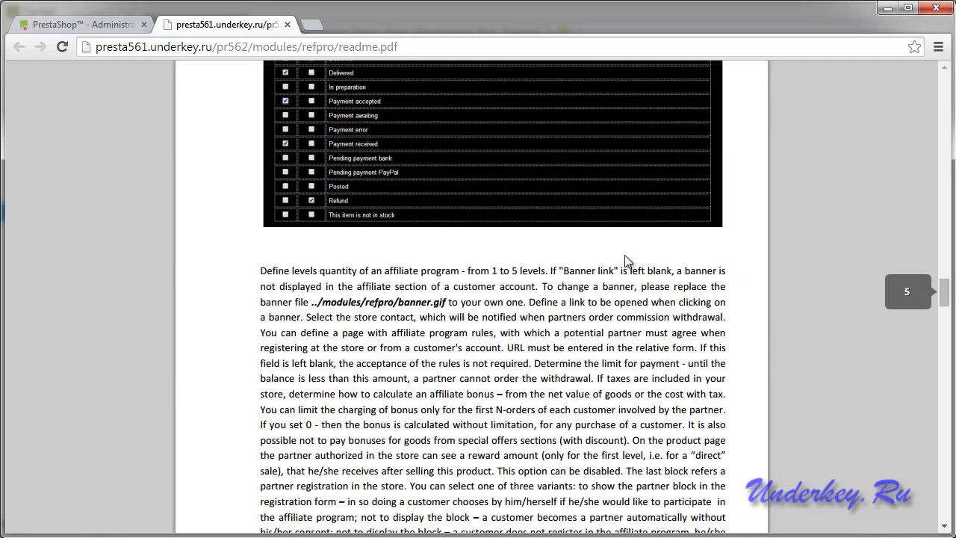
scroll(625, 255, down, 16)
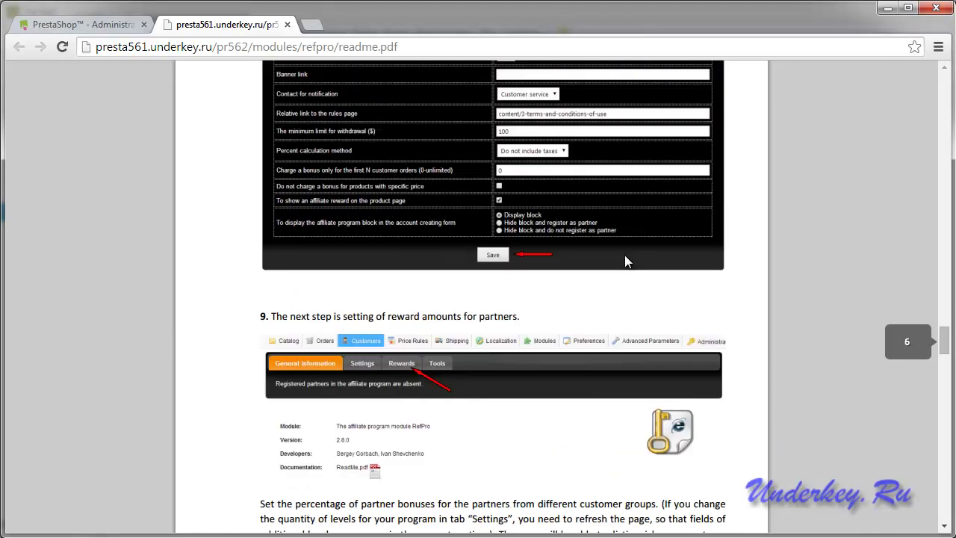
scroll(624, 255, down, 7)
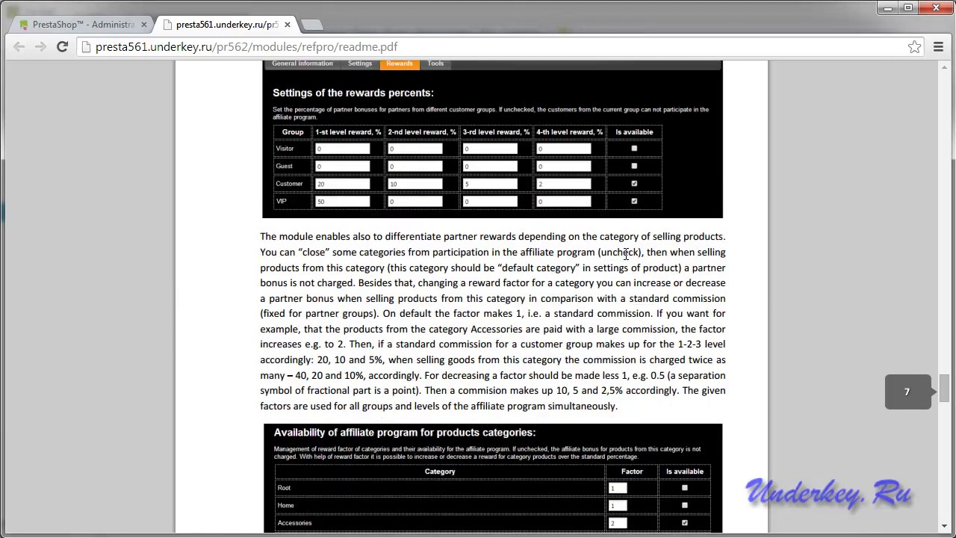
scroll(624, 255, down, 5)
scroll(625, 252, down, 9)
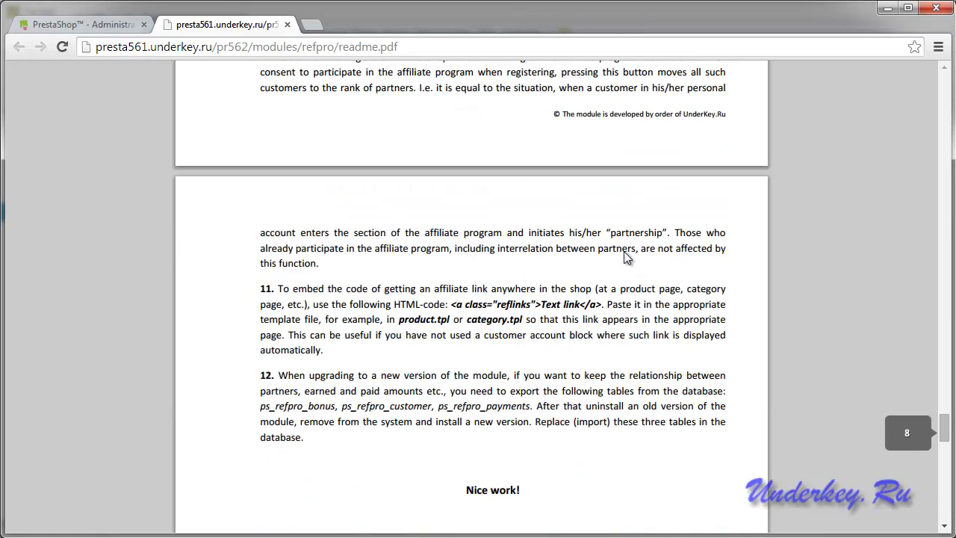
scroll(624, 254, down, 12)
scroll(625, 255, up, 7)
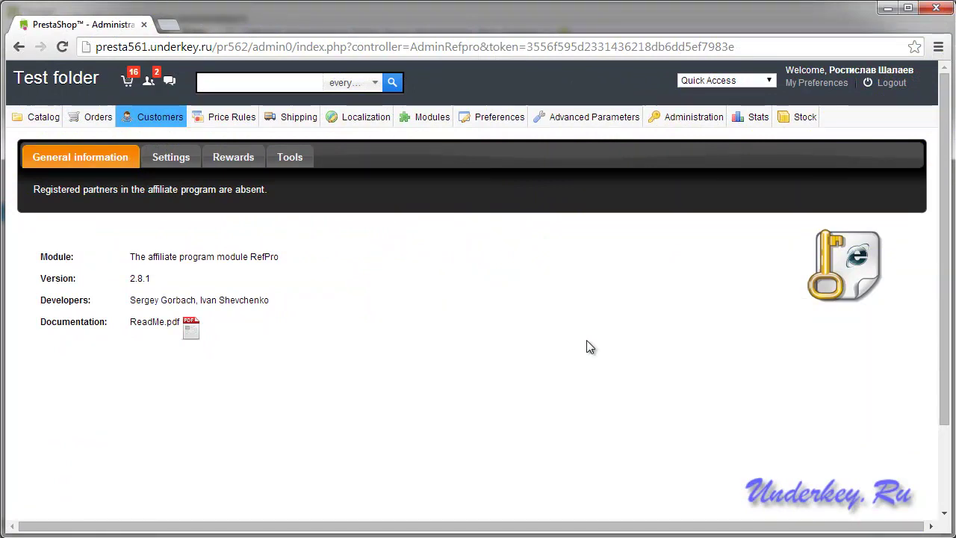
In a new tab, check the storefront customer's Affiliate program page shows non-participation, then return to admin.
click(169, 24)
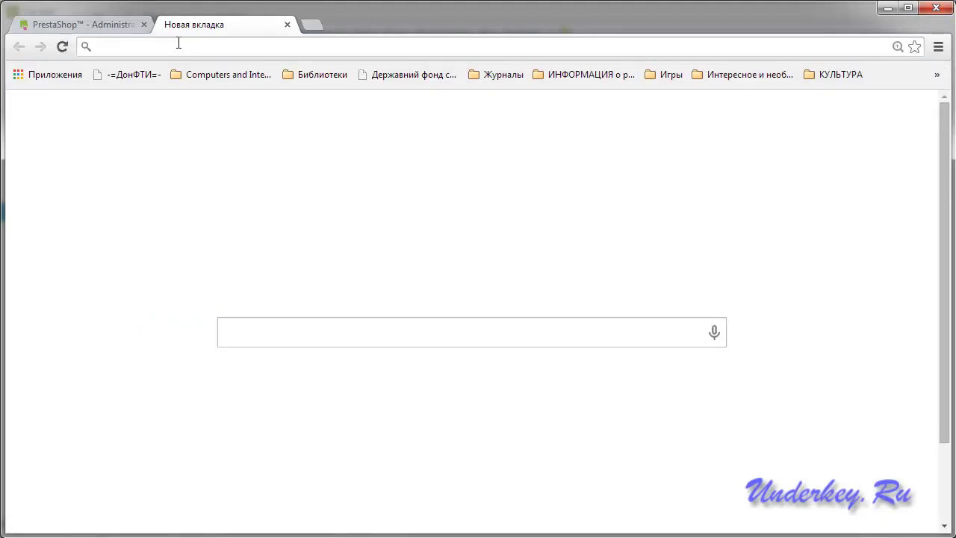
text(http://presta561.underkey.ru/pr562)
click(80, 266)
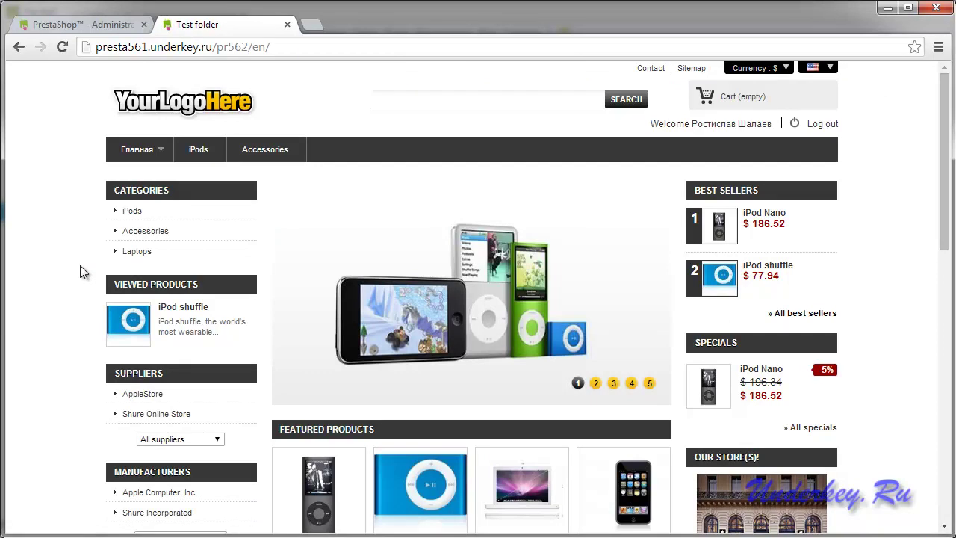
click(722, 130)
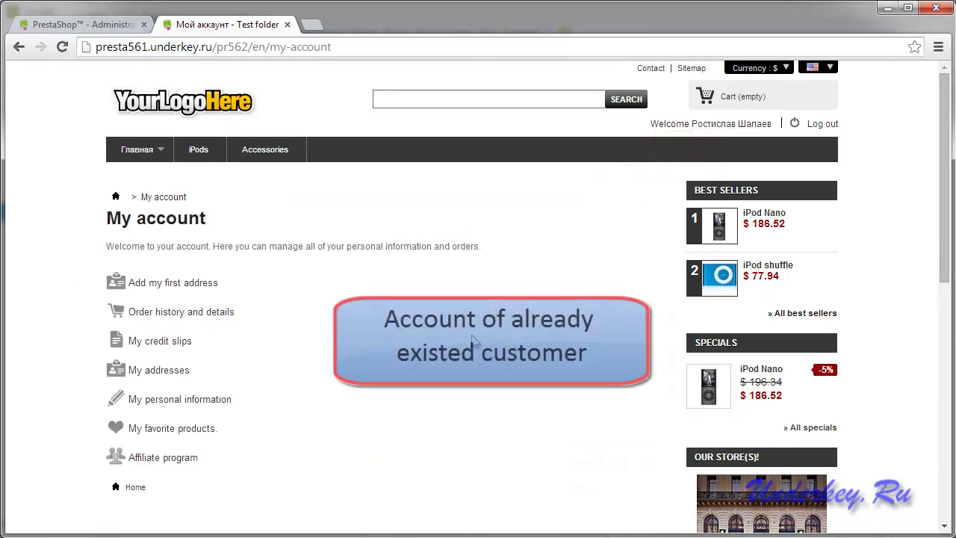
scroll(470, 336, down, 1)
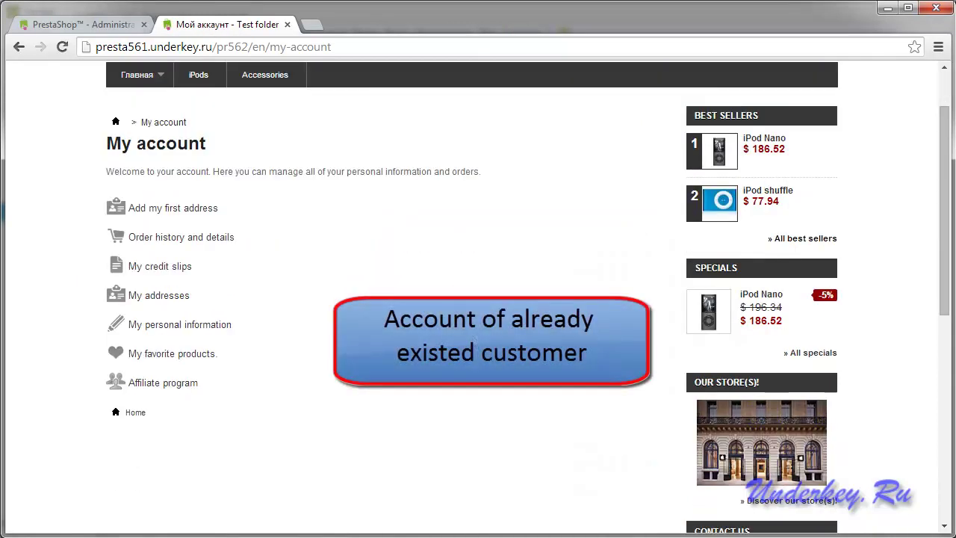
click(154, 384)
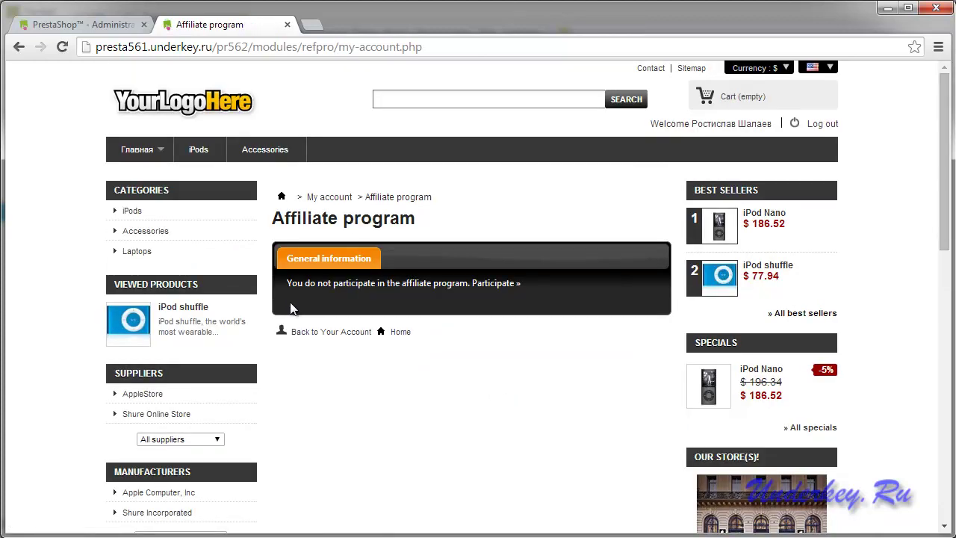
drag(286, 283, 532, 301)
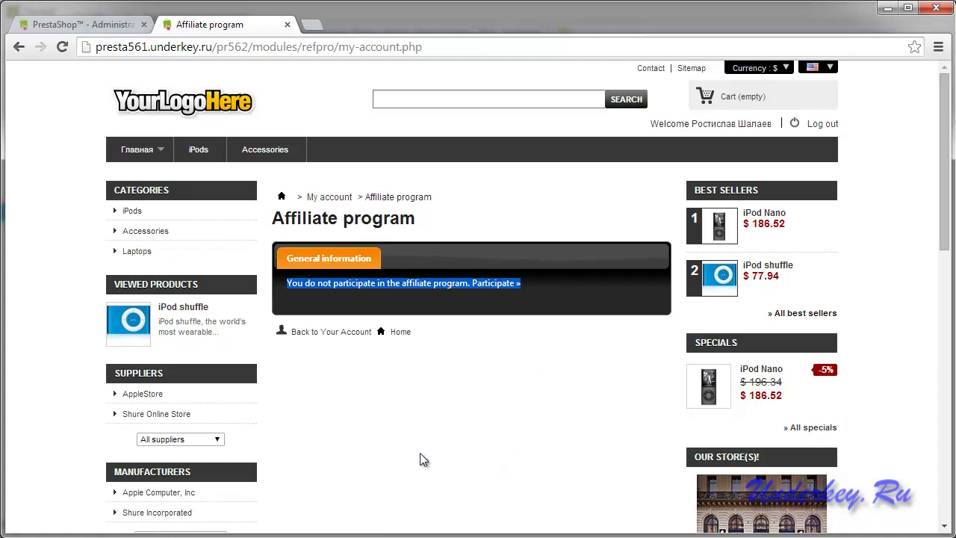
click(95, 27)
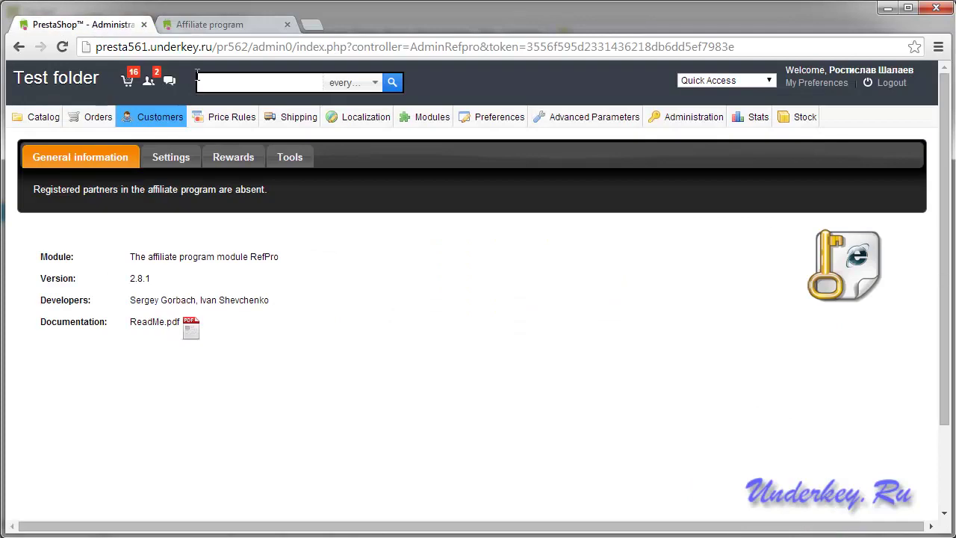
Use RefPro Tools' 'Make partners from all customers' and dismiss the Done! message.
click(293, 163)
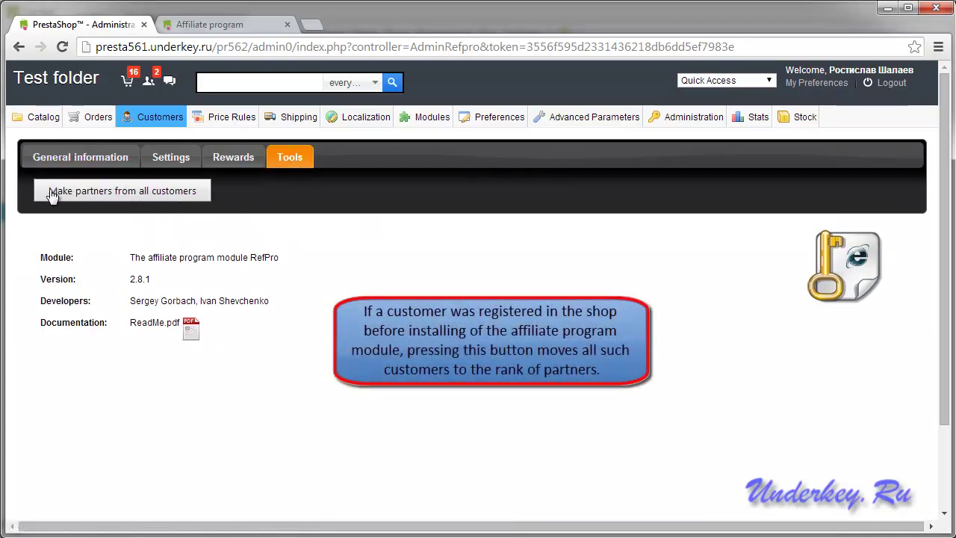
click(124, 195)
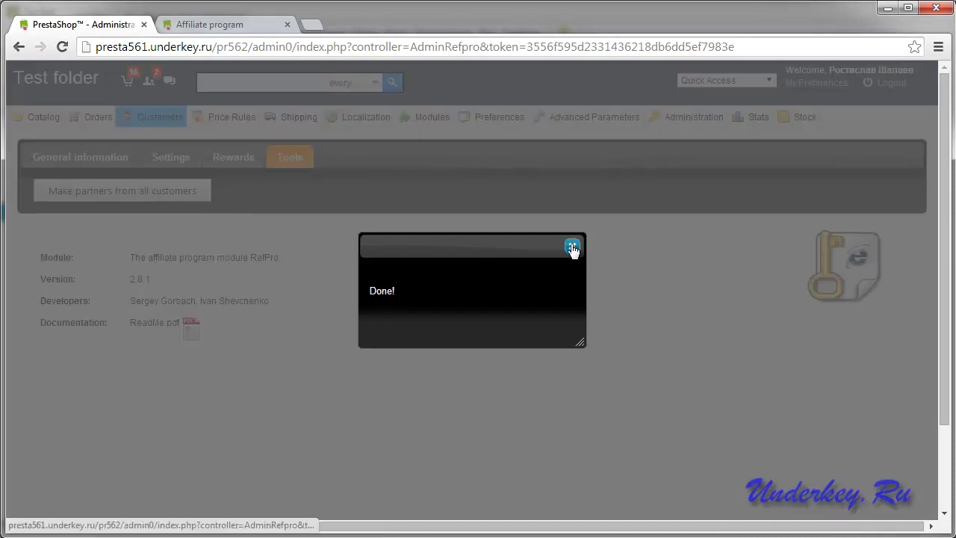
click(572, 246)
Verify the Affiliate Program shows 2 participants and reload the storefront affiliate page.
mouse_move(153, 114)
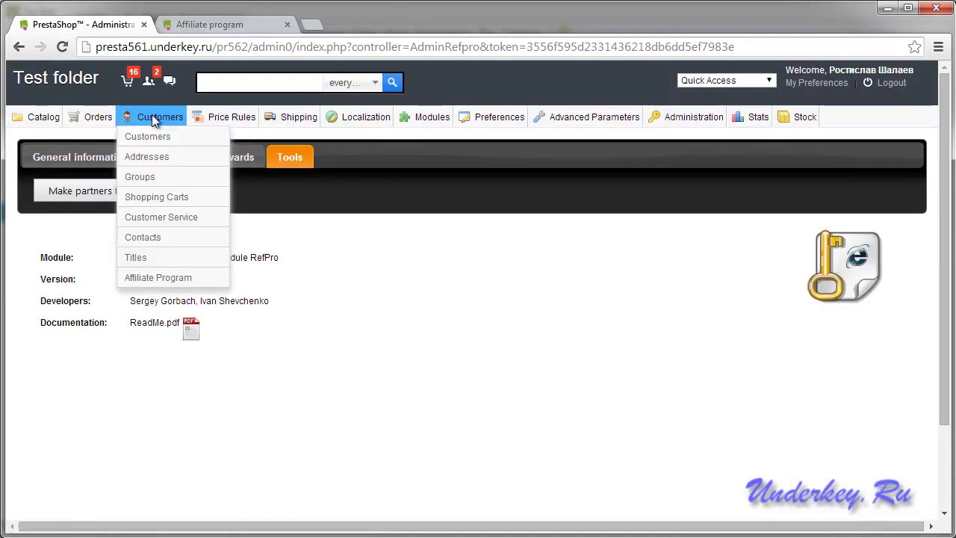
click(149, 138)
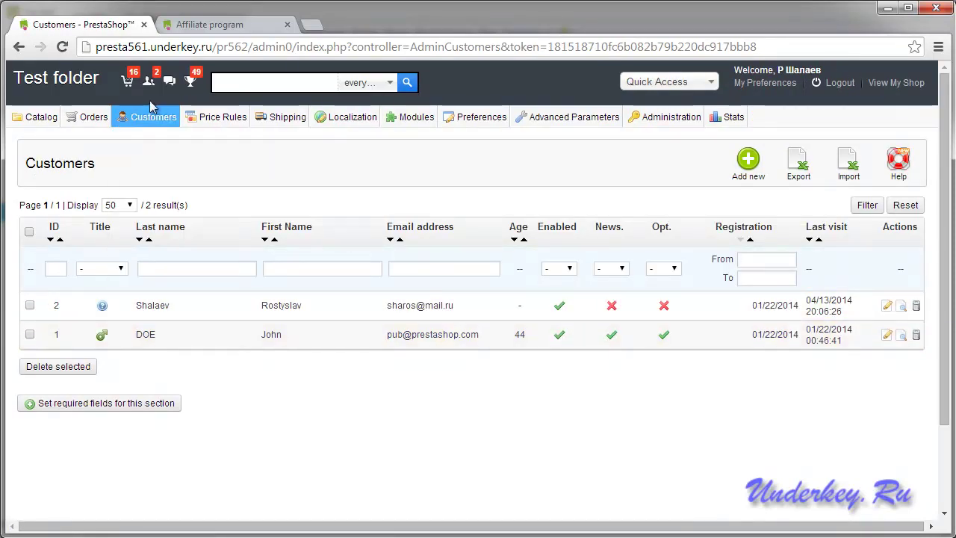
mouse_move(153, 113)
click(159, 278)
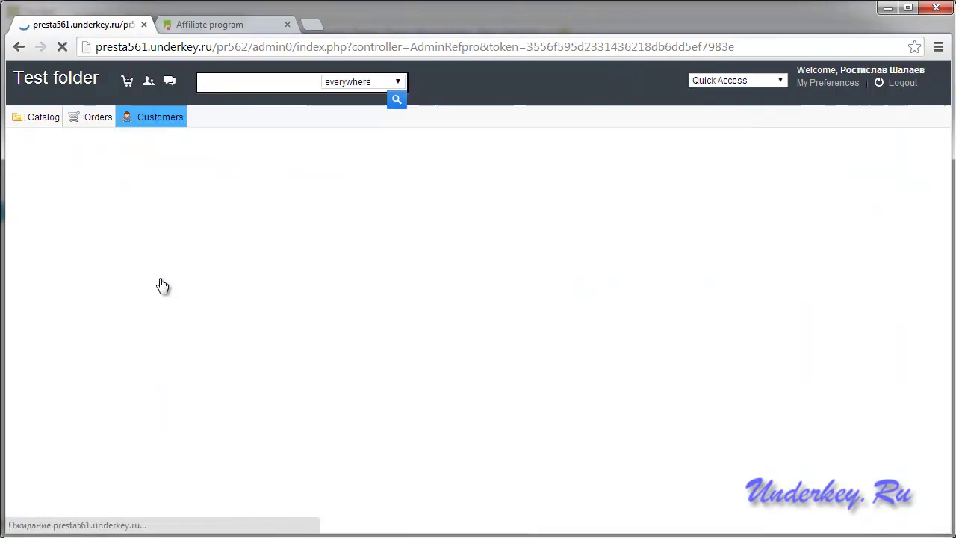
drag(297, 208, 256, 208)
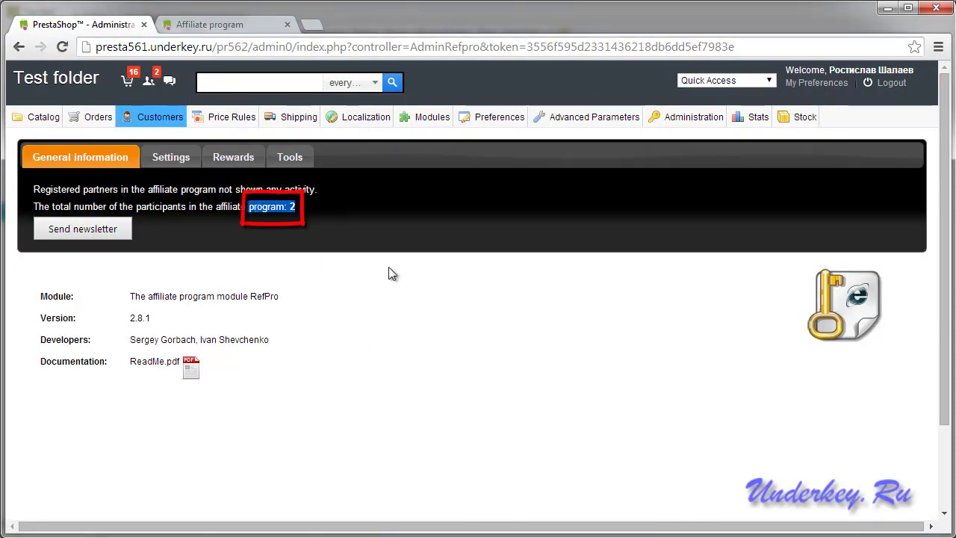
click(422, 275)
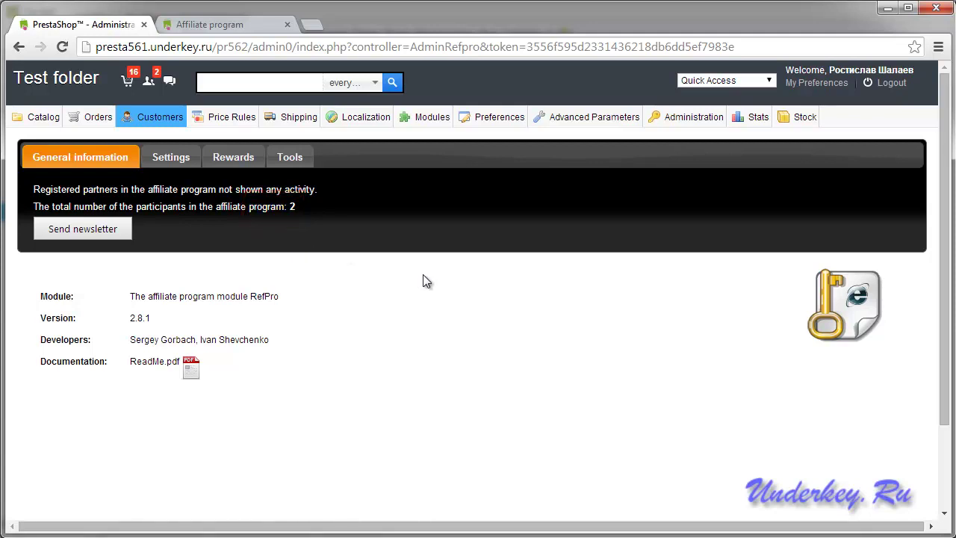
click(204, 29)
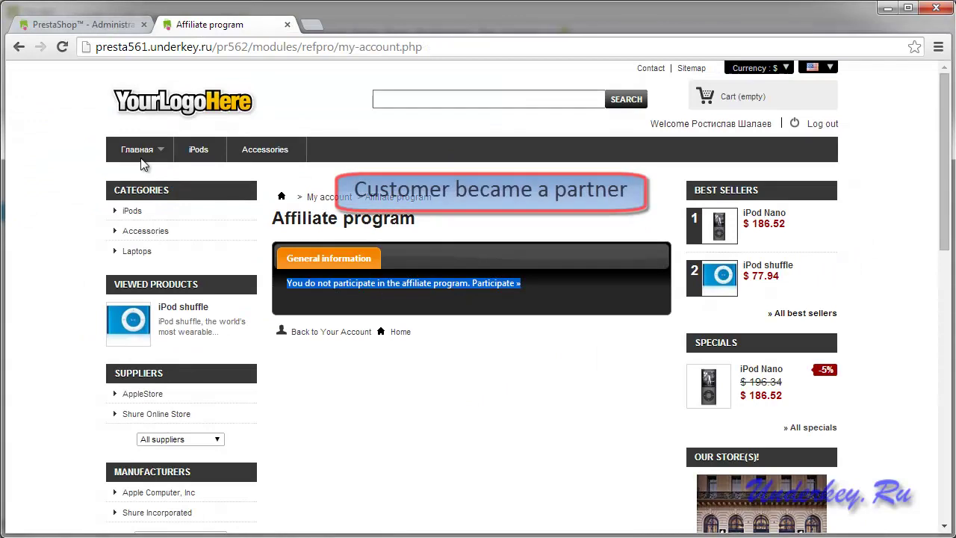
click(62, 47)
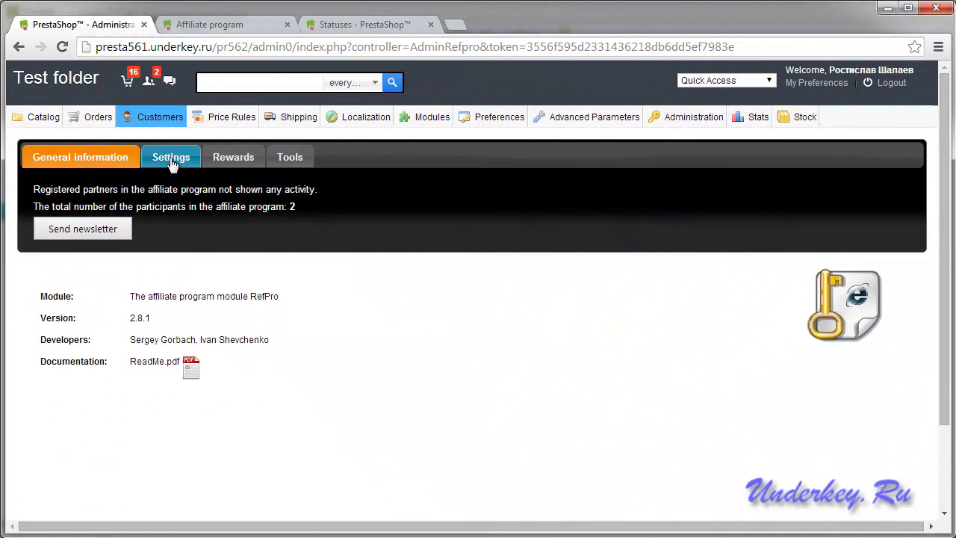
Enter PayPal and Scrill as payment systems 1 and 2 in RefPro Settings and save.
click(170, 157)
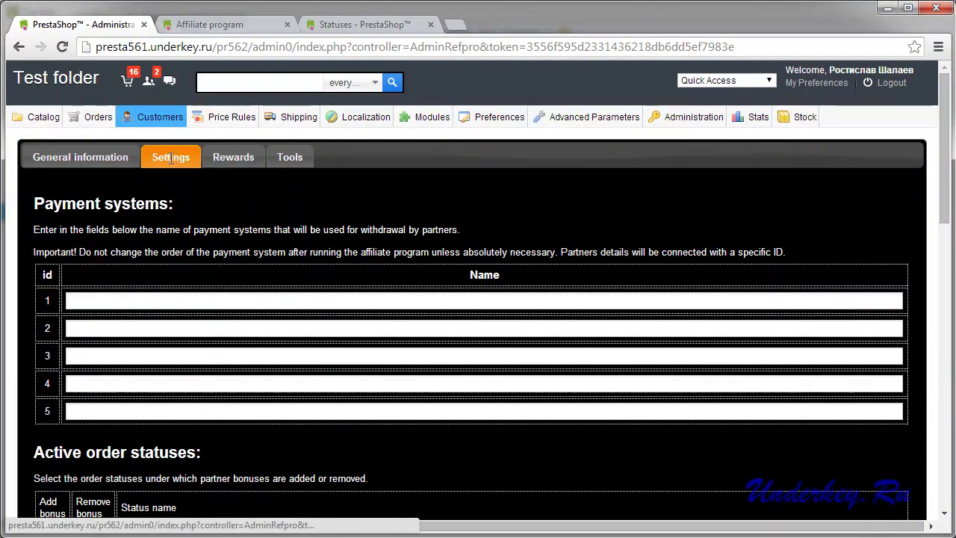
click(122, 302)
text(PayPal)
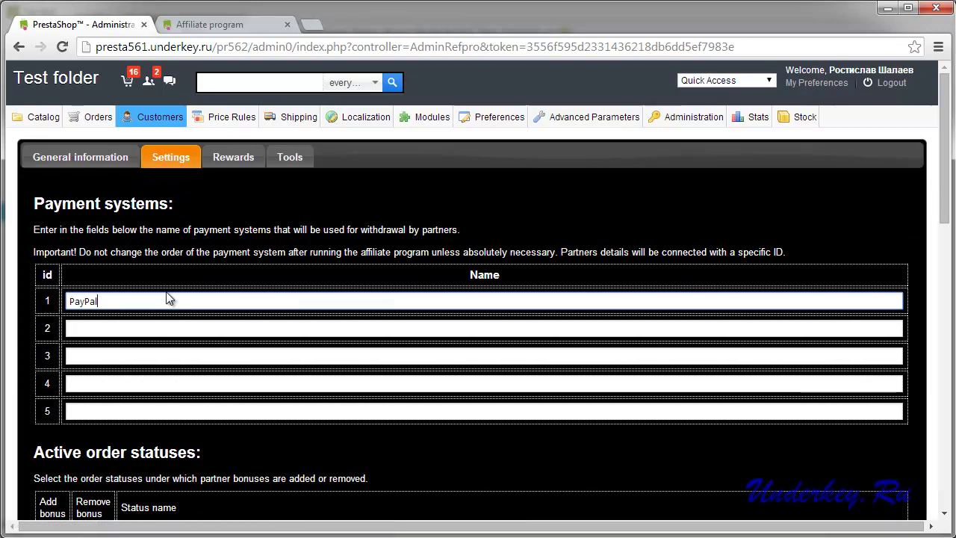
click(124, 328)
text(Scrill)
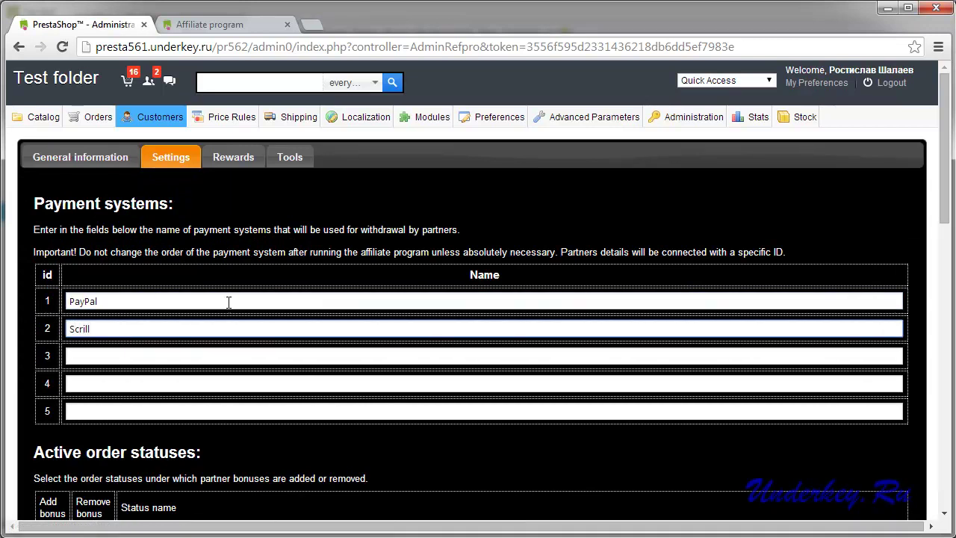
scroll(294, 301, down, 8)
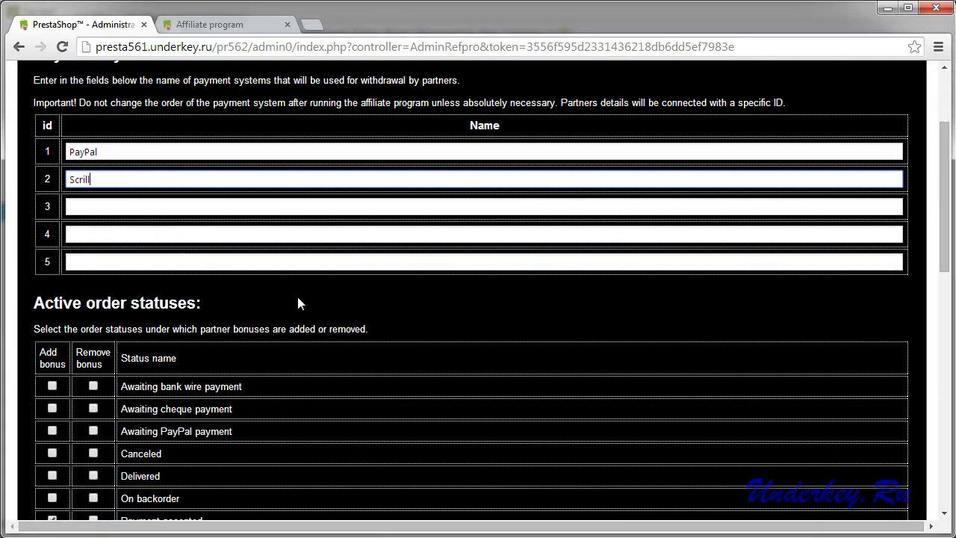
scroll(404, 278, down, 3)
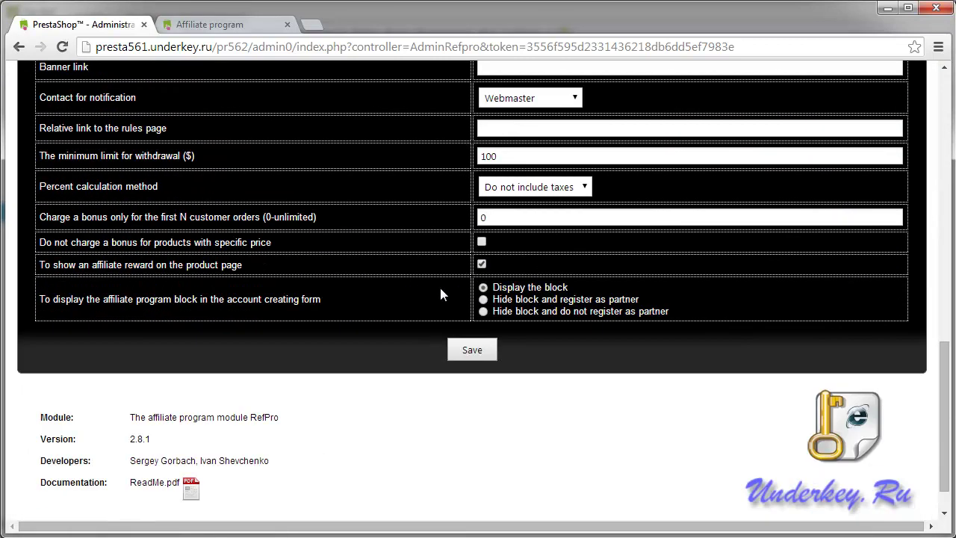
click(472, 351)
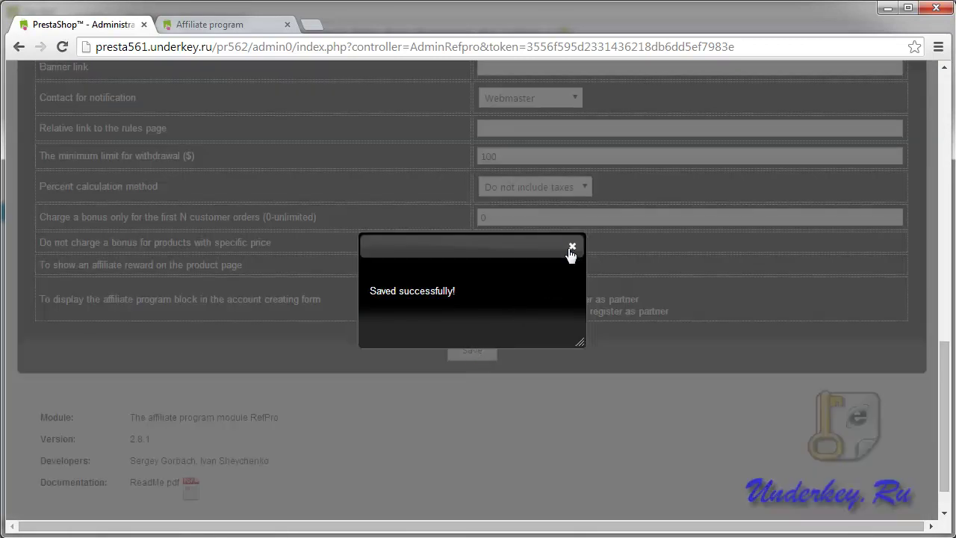
click(572, 246)
click(214, 24)
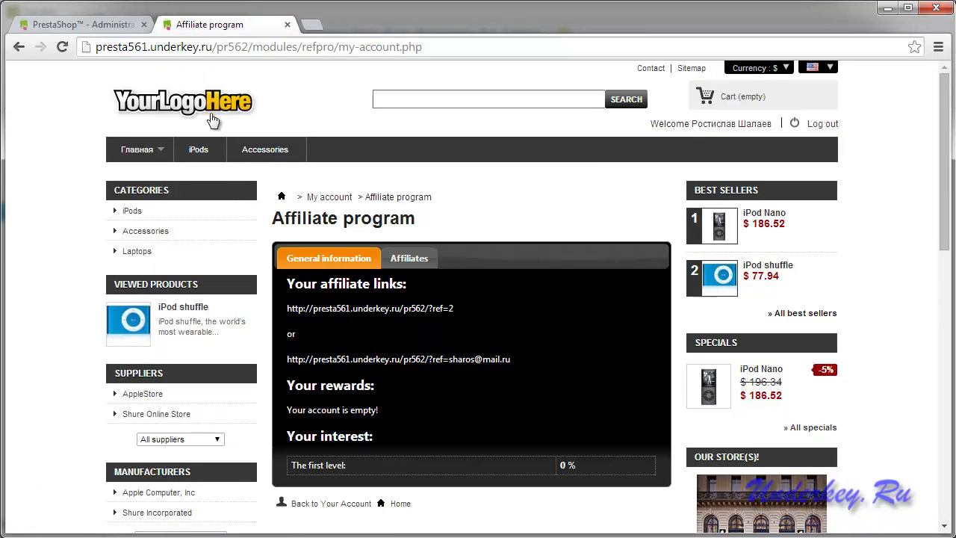
Enter the partner's PayPal e-mail under storefront Payment information and save the settings.
click(63, 47)
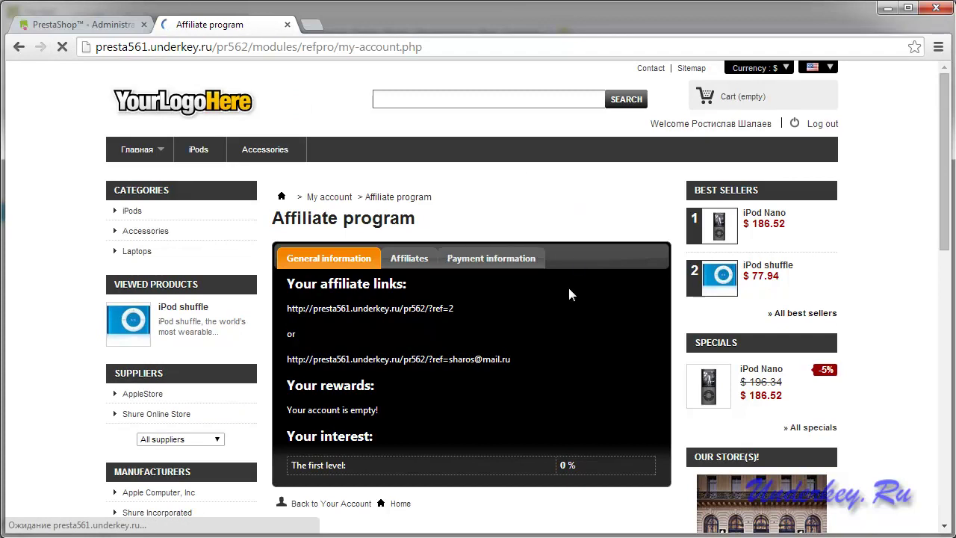
scroll(568, 284, down, 1)
click(476, 185)
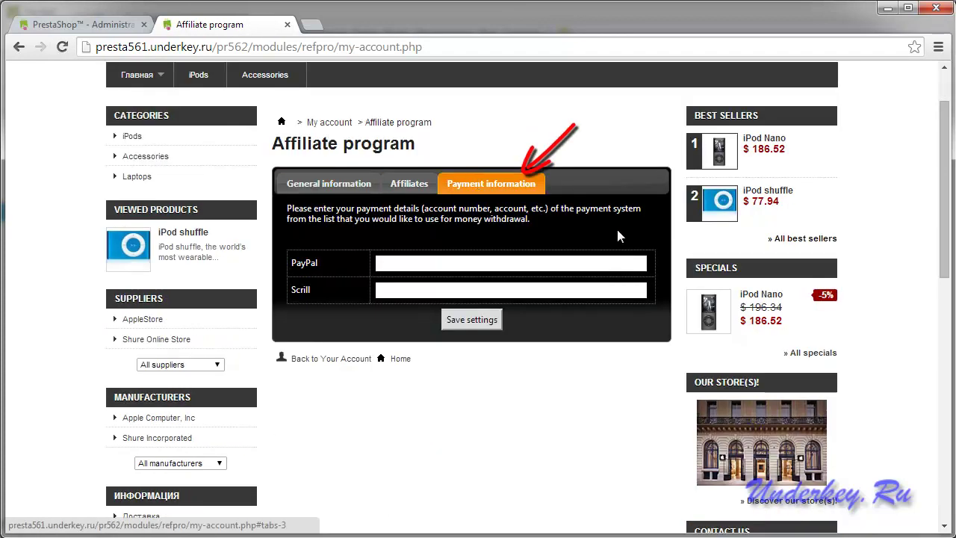
click(396, 263)
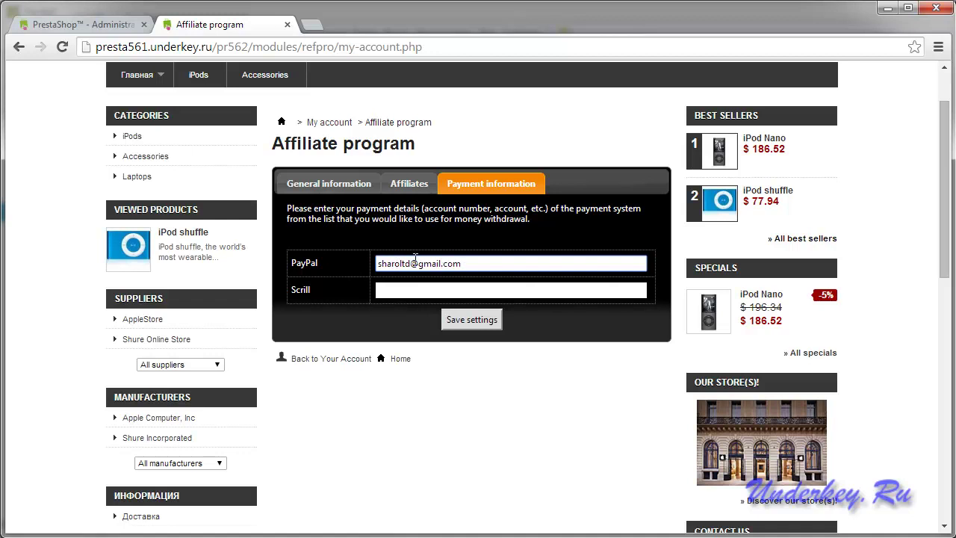
click(474, 321)
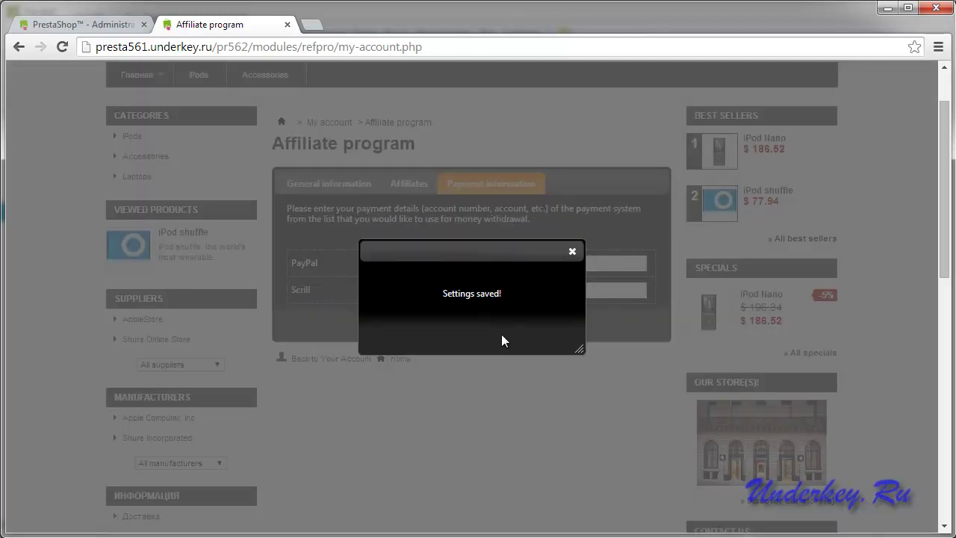
click(572, 252)
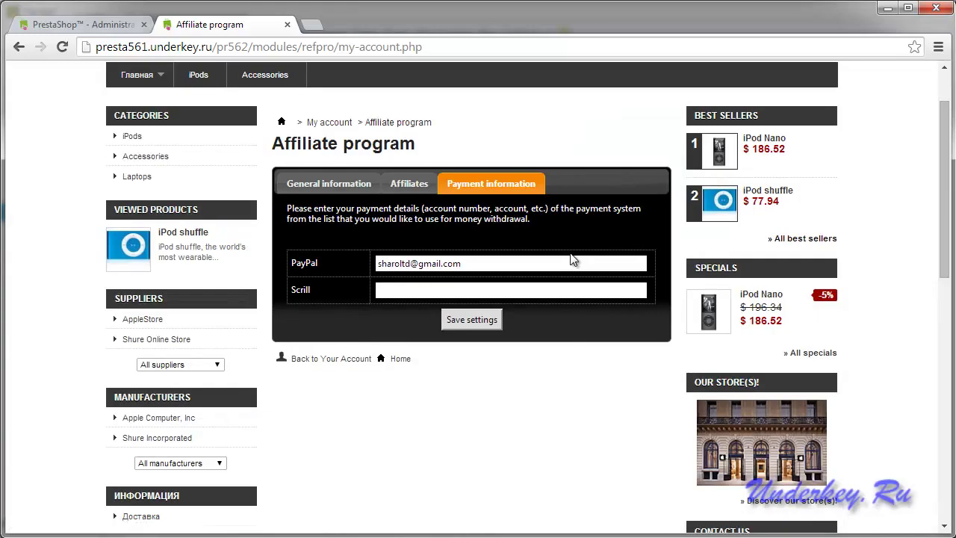
scroll(570, 252, up, 1)
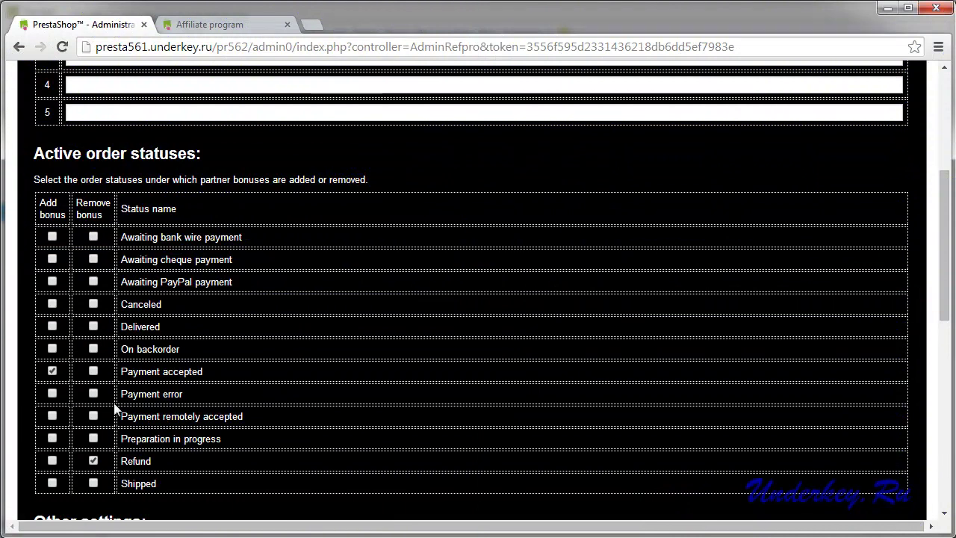
Make Canceled orders remove partner bonuses, set 3 program levels, and save the settings.
click(94, 304)
scroll(304, 320, down, 4)
click(502, 265)
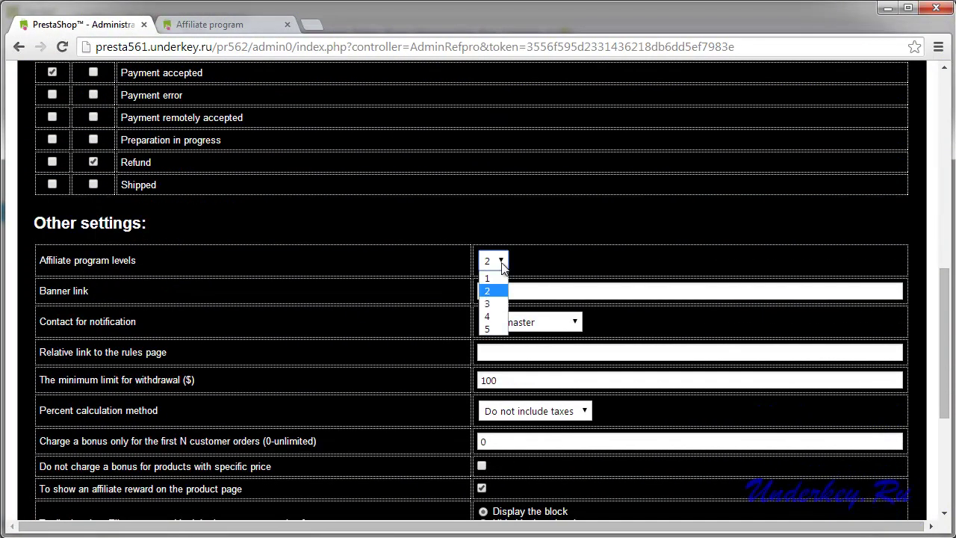
click(486, 304)
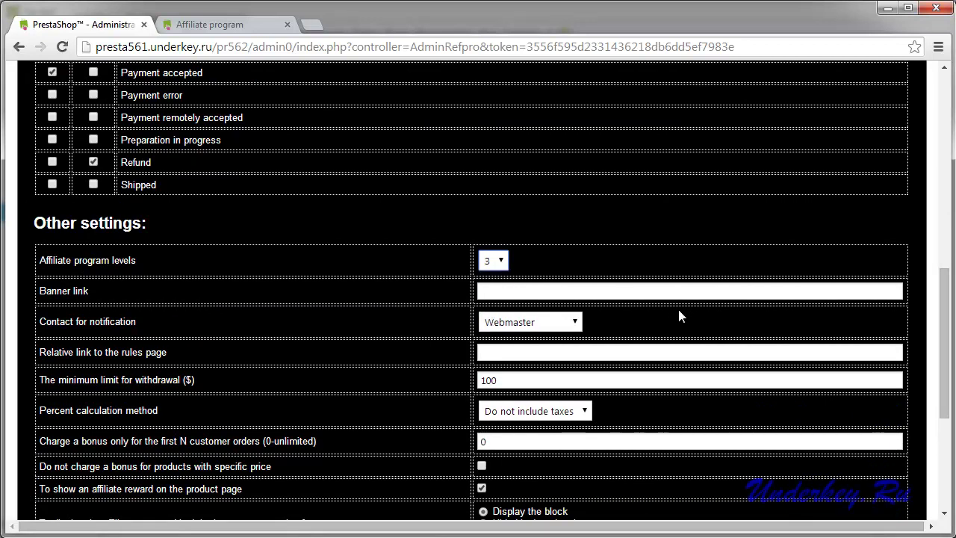
scroll(679, 310, down, 1)
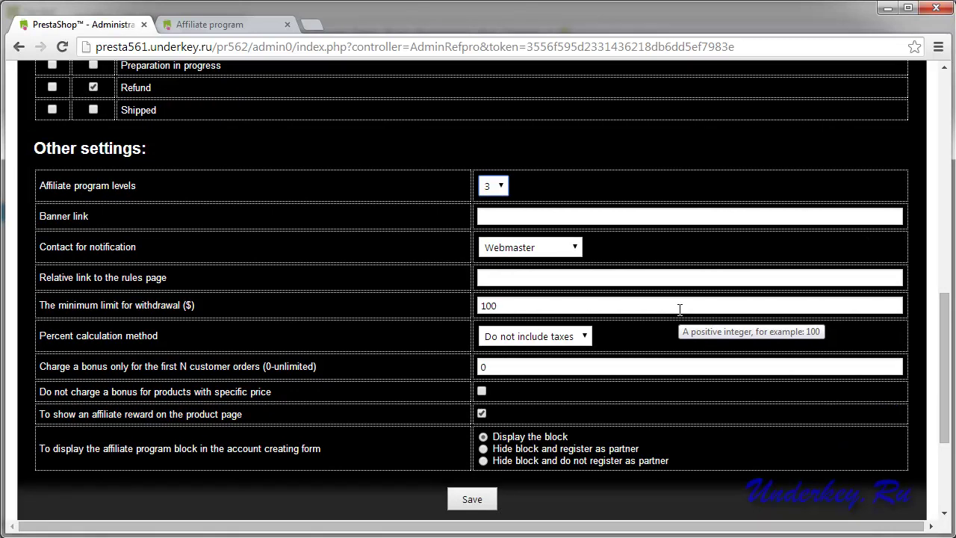
click(471, 499)
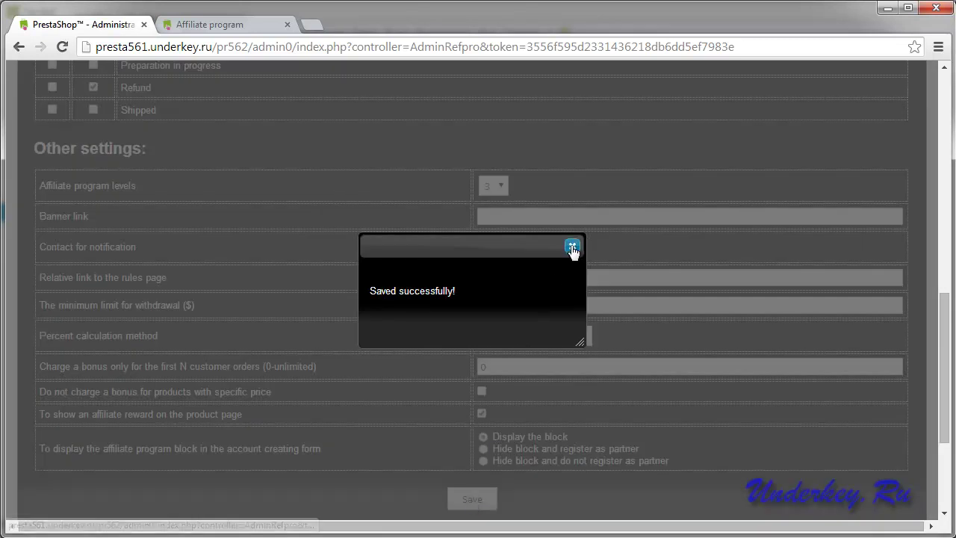
click(571, 248)
scroll(527, 286, up, 14)
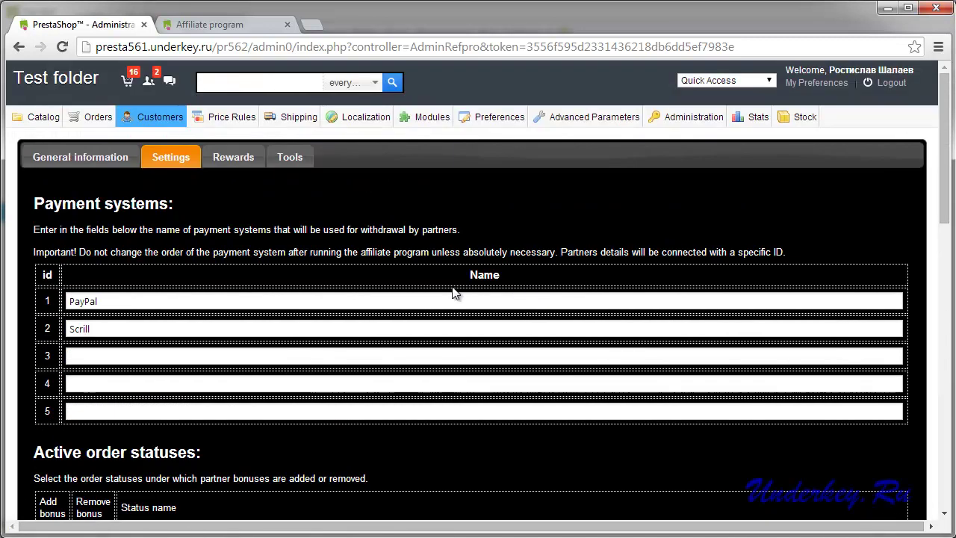
Enter Customer group rewards of 10%, 5% and 3% for levels 1-3 and save.
click(237, 160)
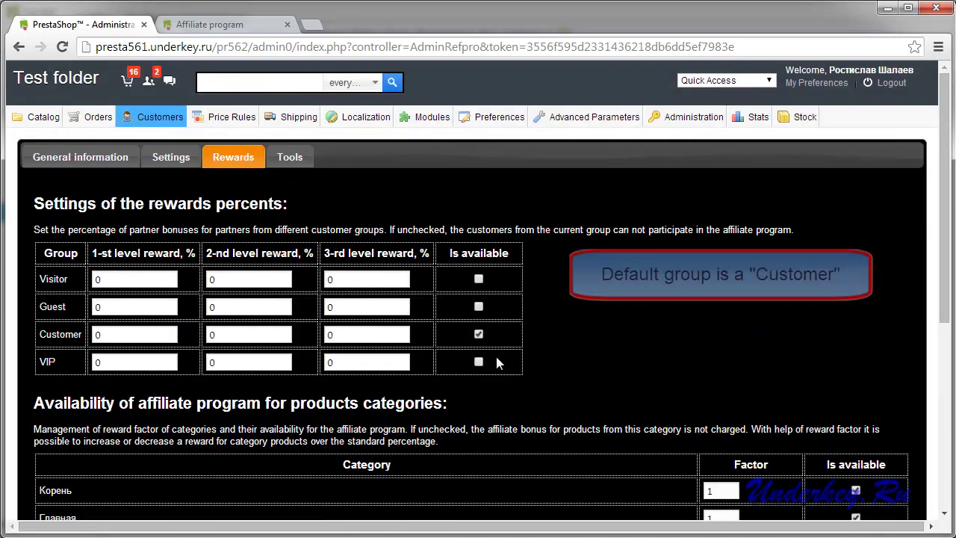
click(104, 335)
text(1)
key(Tab)
text(5)
key(Tab)
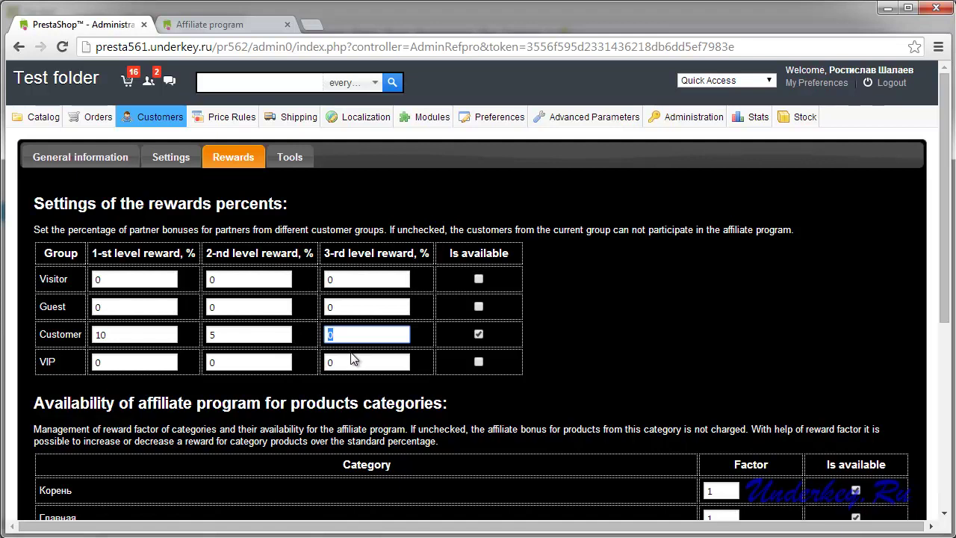
text(3)
scroll(498, 336, down, 5)
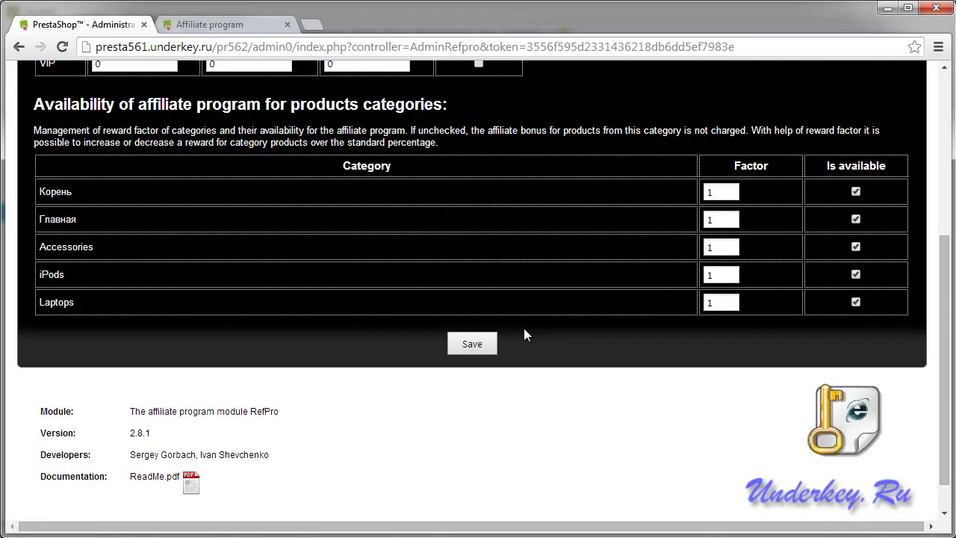
click(469, 305)
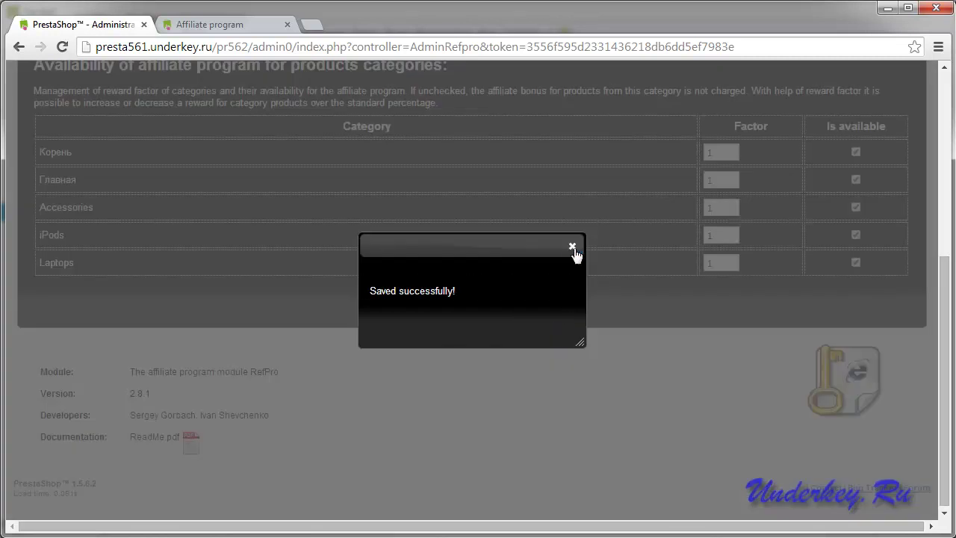
click(572, 245)
click(207, 24)
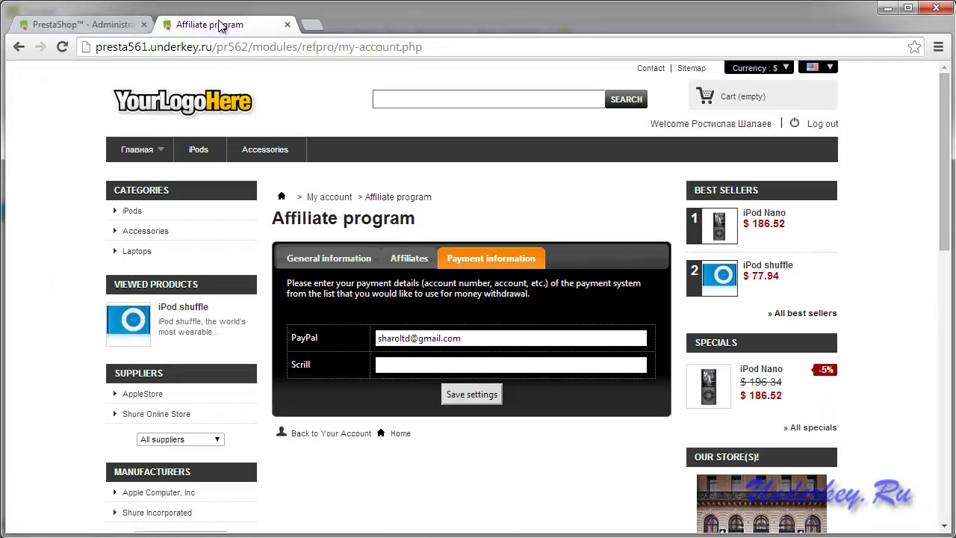
Open the customer's Affiliate program page from the footer and review the 10%, 5% and 3% interest levels.
scroll(607, 251, down, 2)
scroll(611, 261, down, 9)
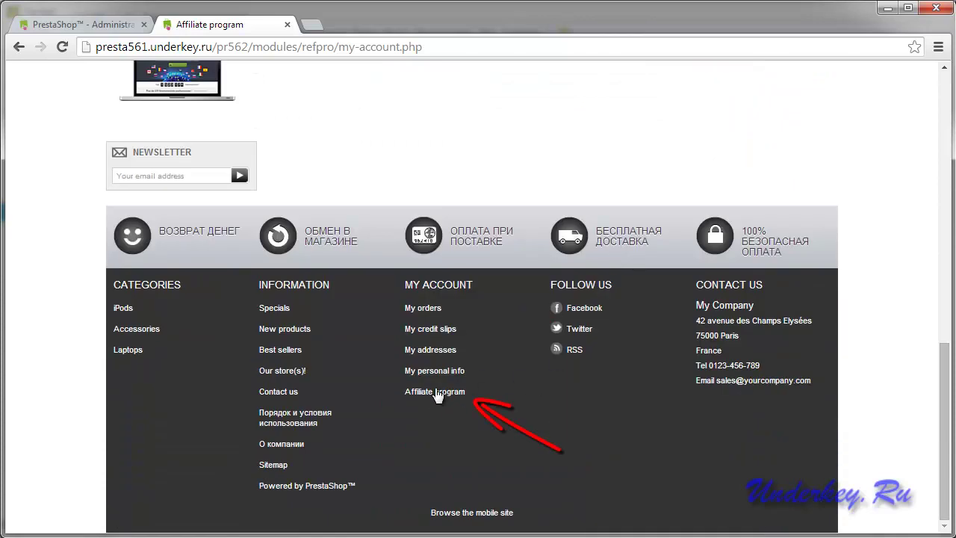
click(433, 399)
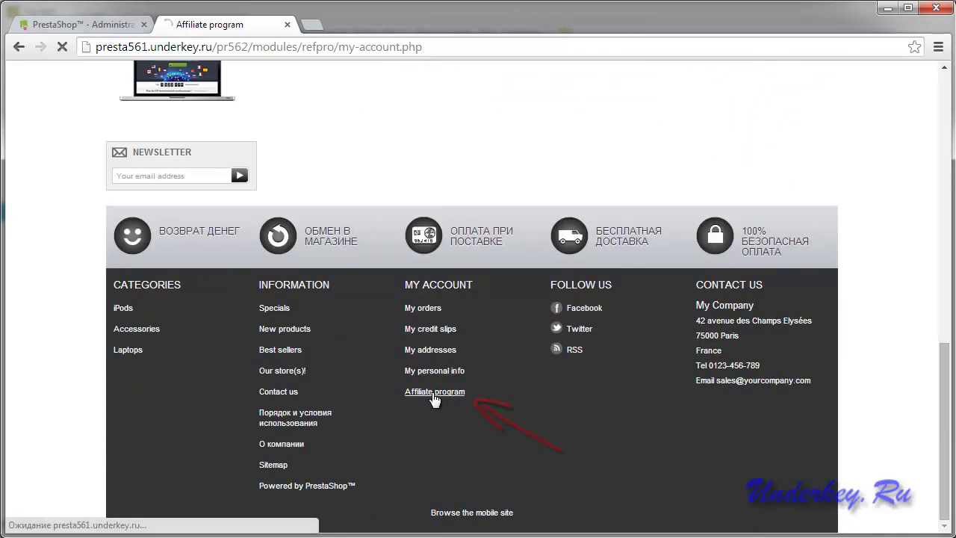
scroll(592, 368, down, 2)
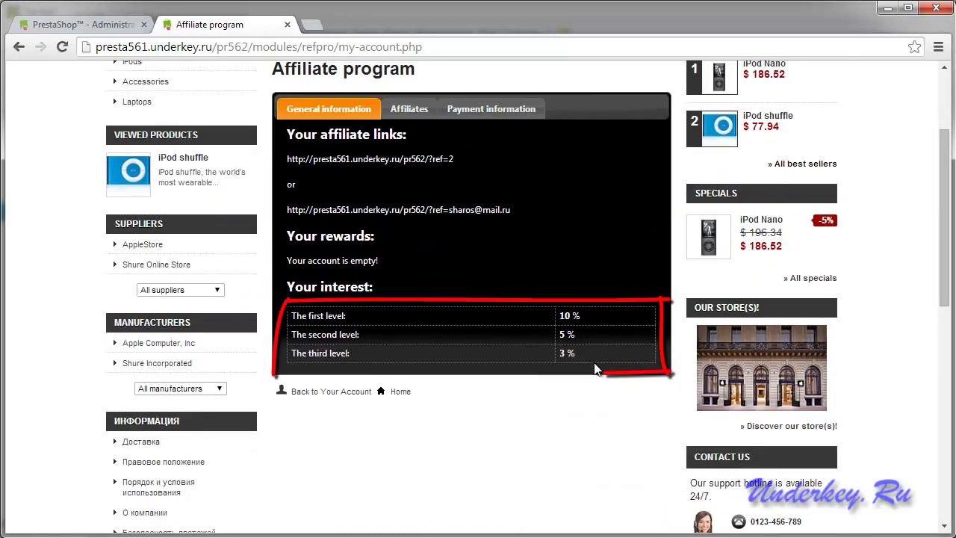
drag(587, 353, 299, 319)
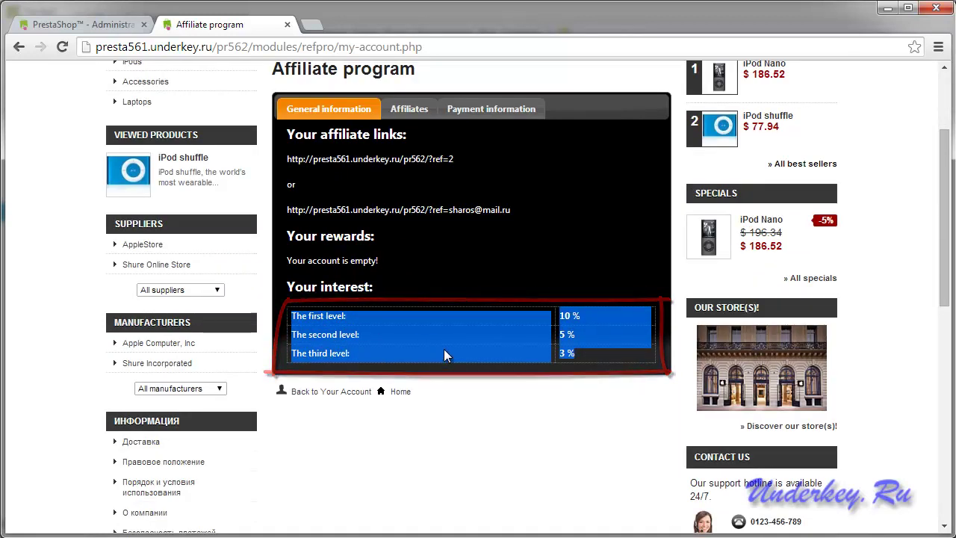
scroll(444, 351, up, 2)
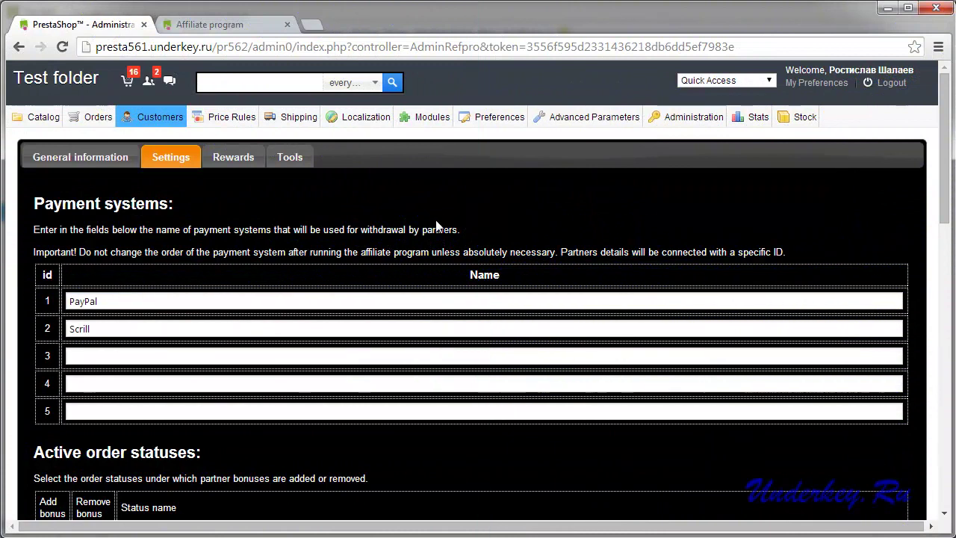
Tick 'To show an affiliate reward on the product page' under Other settings, then return to the affiliate page.
scroll(404, 248, down, 5)
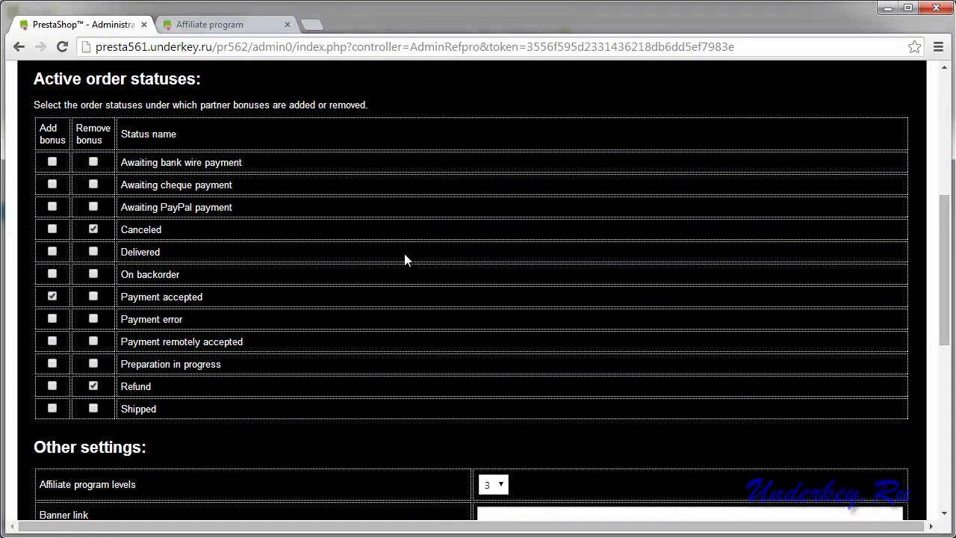
scroll(404, 259, down, 4)
scroll(403, 259, down, 1)
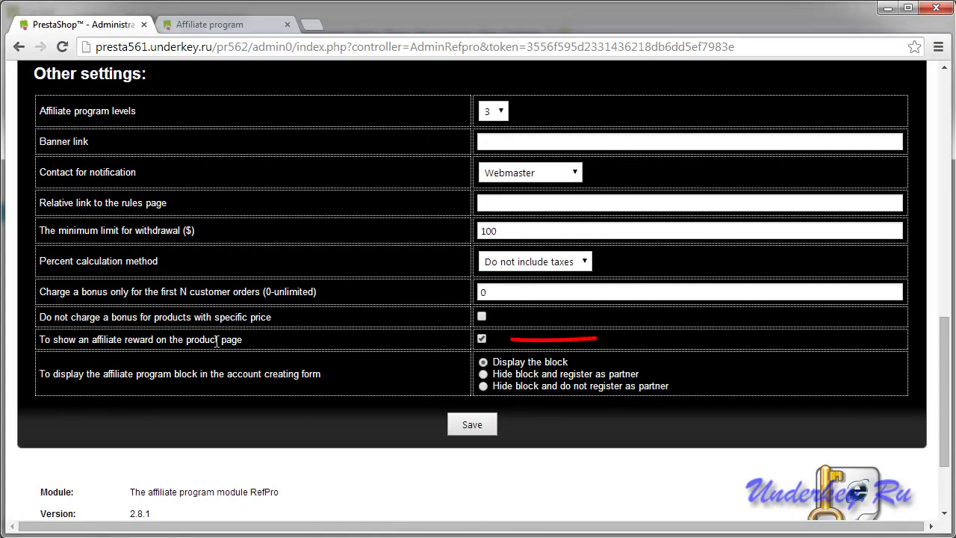
drag(232, 340, 64, 340)
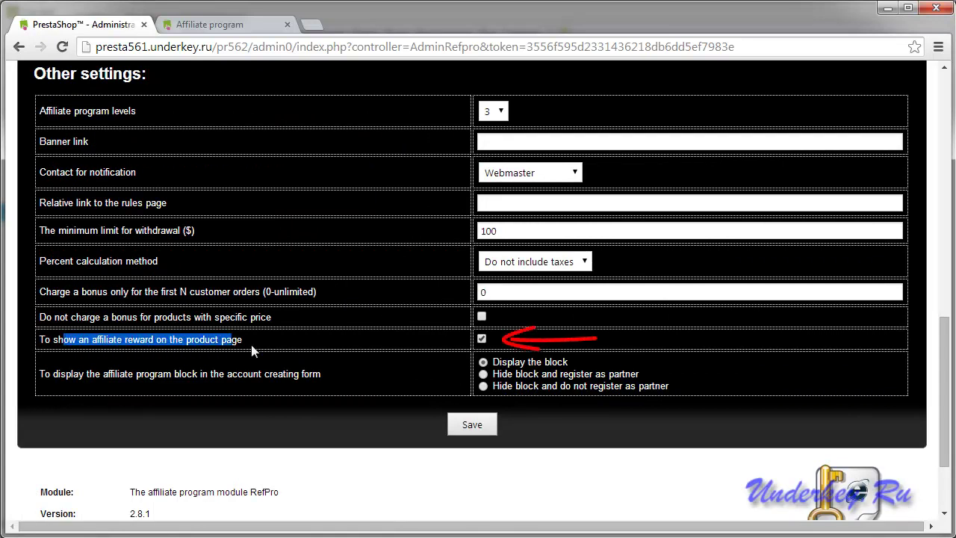
click(482, 340)
click(211, 25)
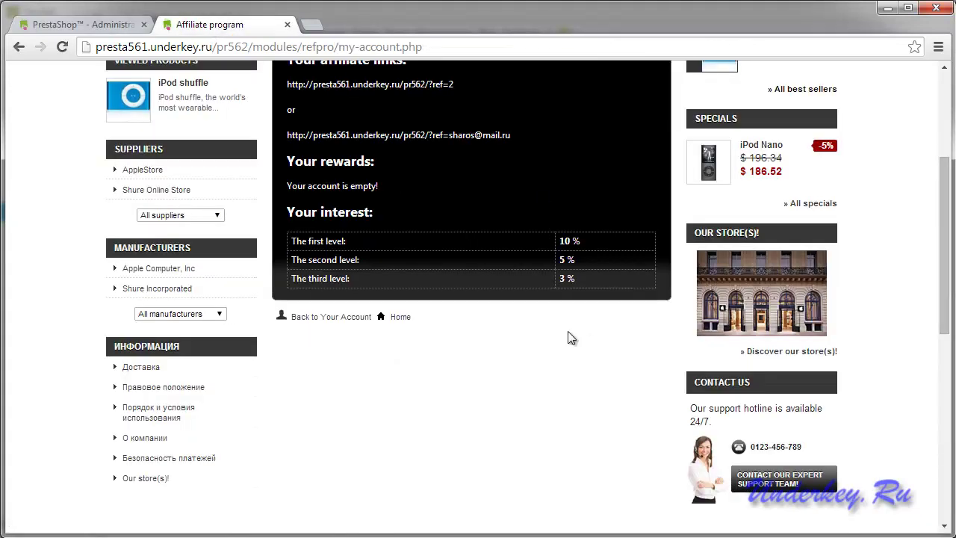
scroll(543, 349, up, 3)
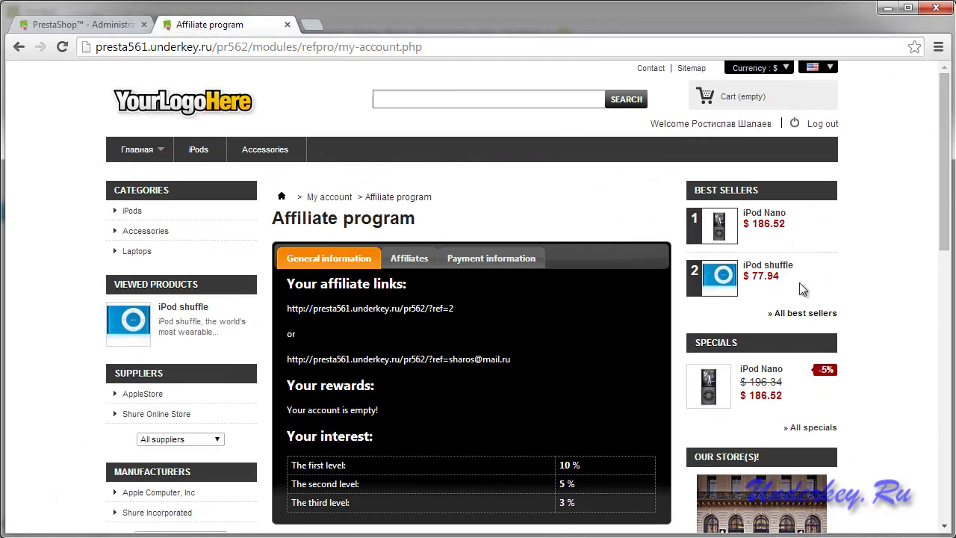
Open the iPod shuffle product page from Best Sellers and locate its $6.61 affiliate reward line.
click(760, 269)
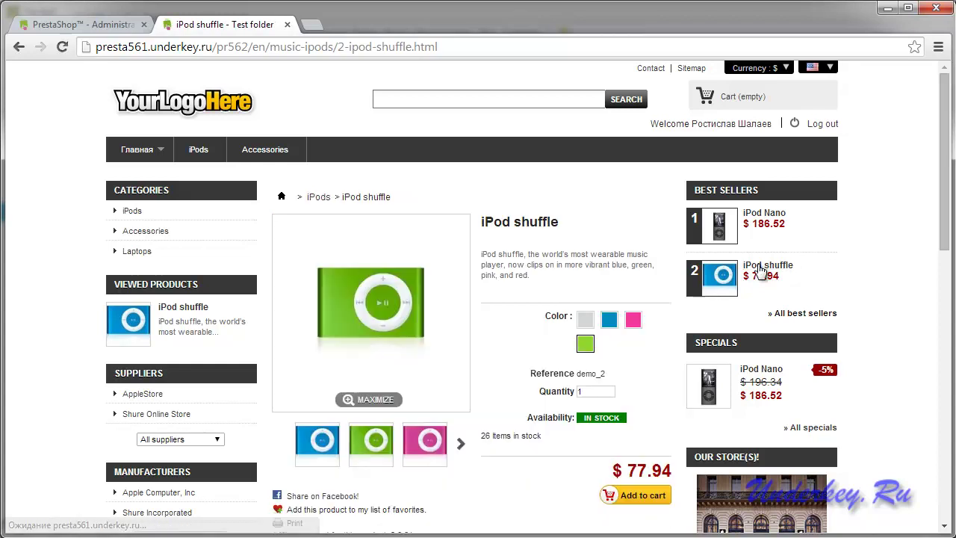
scroll(510, 409, down, 2)
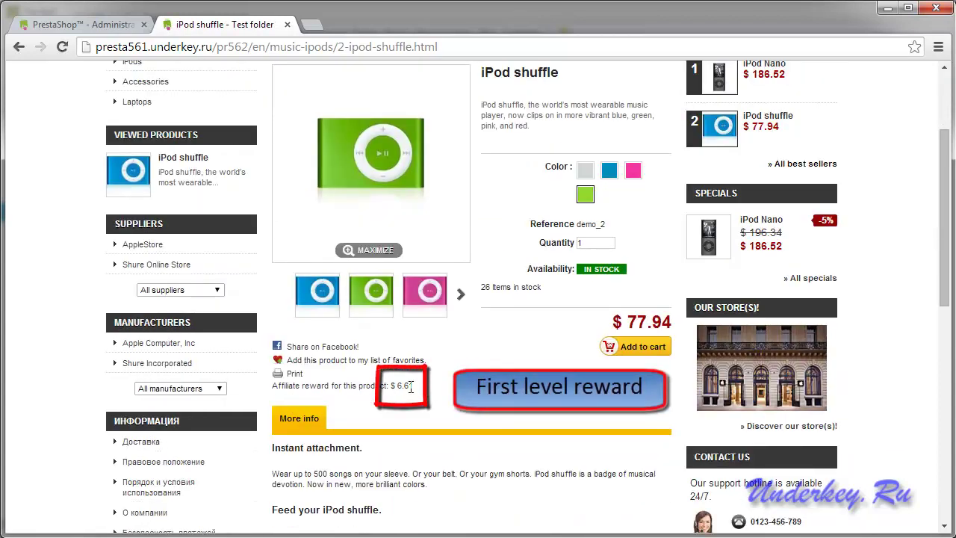
drag(424, 390, 271, 386)
click(445, 385)
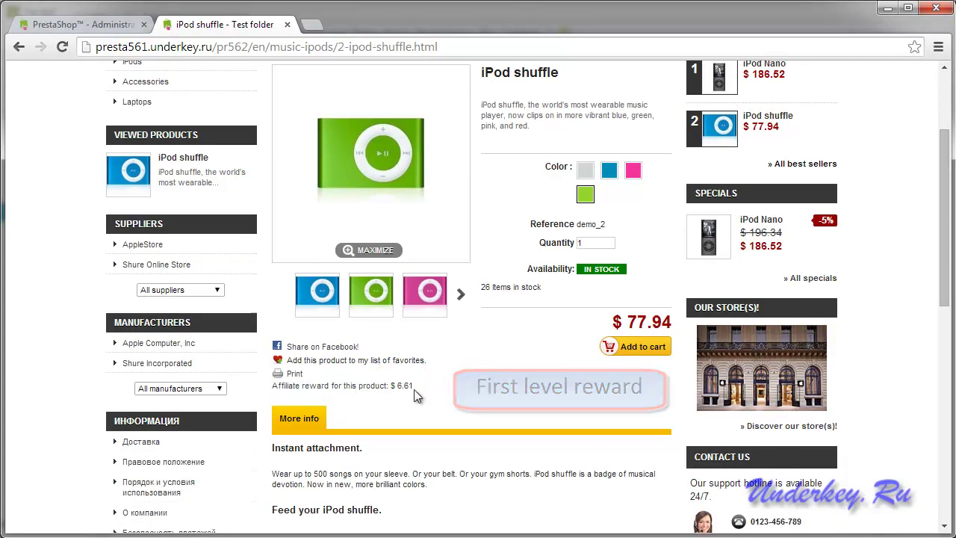
scroll(444, 386, down, 1)
scroll(444, 386, up, 1)
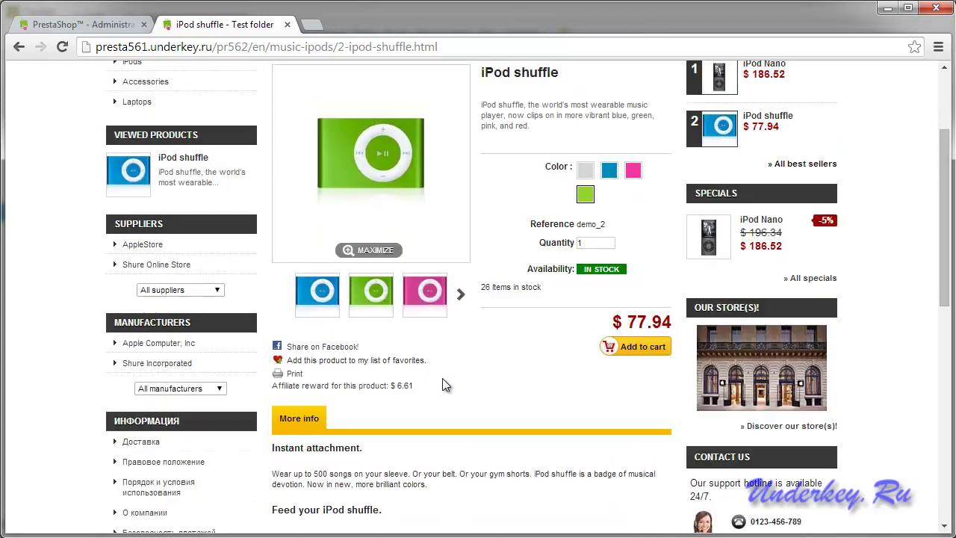
Save the RefPro settings with the product-page reward option unticked.
click(98, 18)
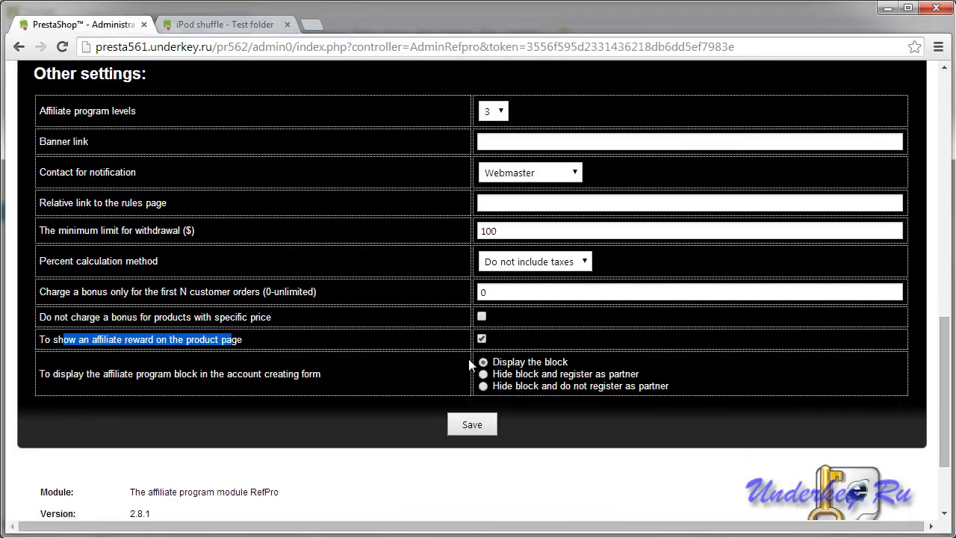
click(464, 429)
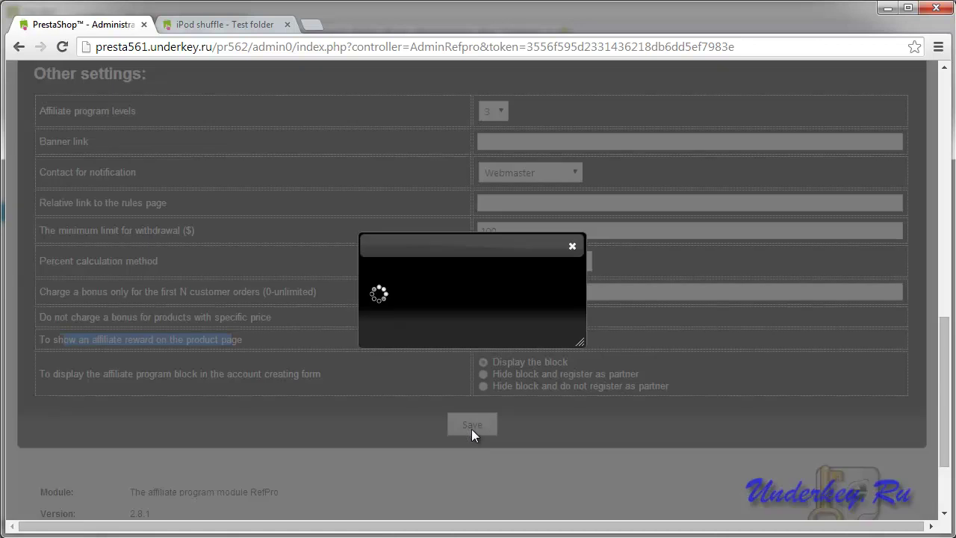
click(572, 248)
Reload the iPod shuffle page and confirm no affiliate reward appears near the price.
click(224, 24)
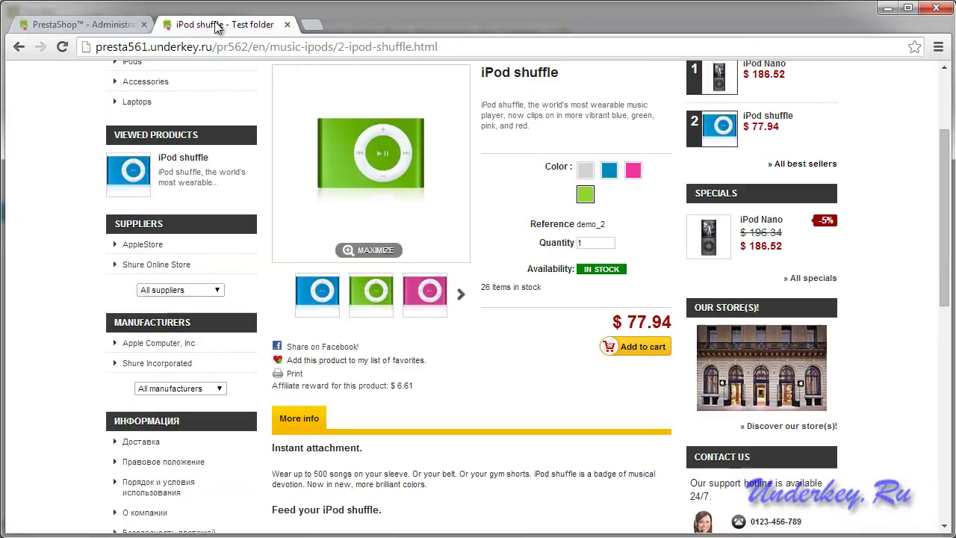
scroll(512, 351, up, 2)
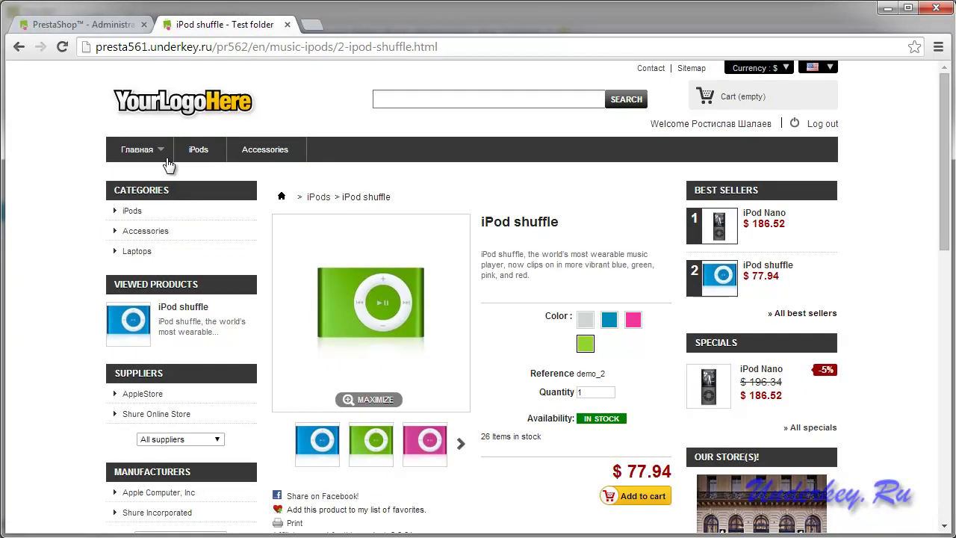
click(63, 47)
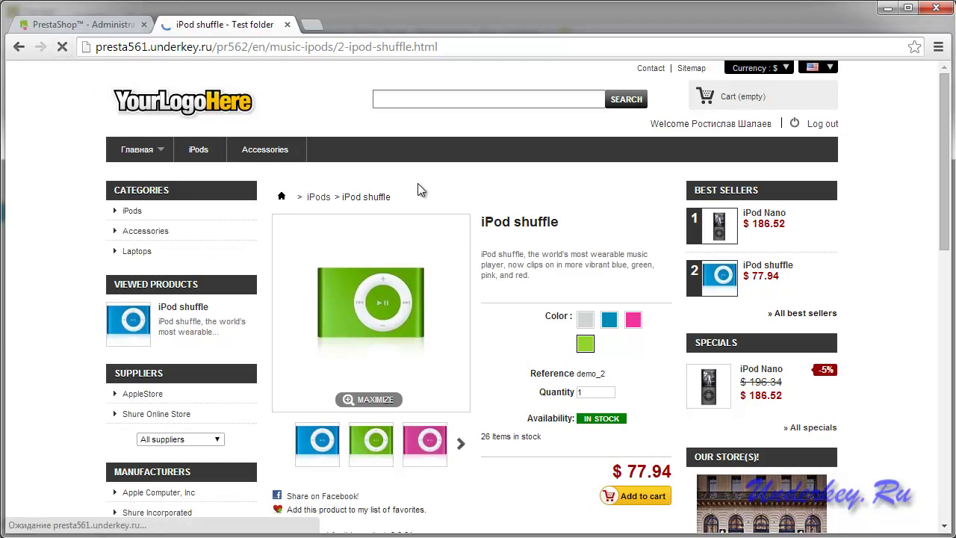
scroll(493, 230, down, 4)
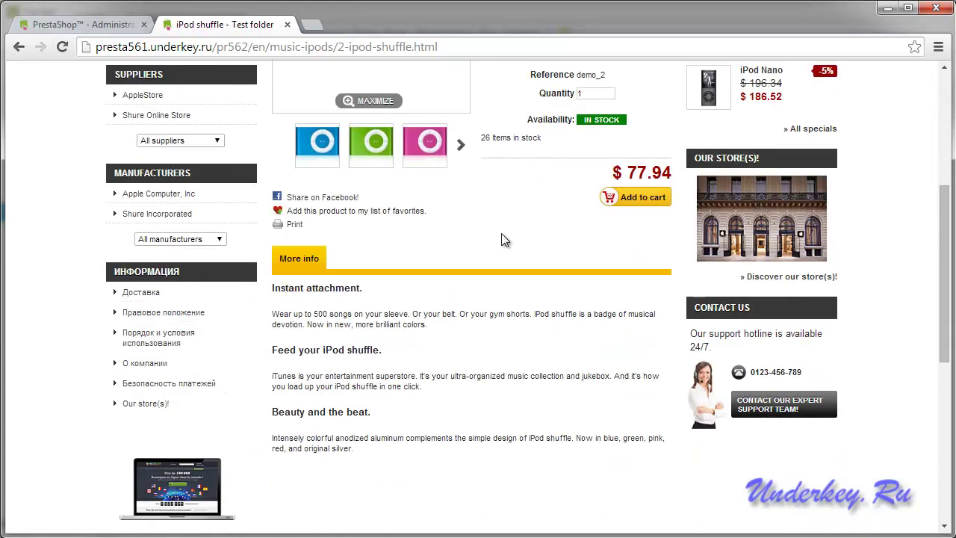
triple_click(450, 252)
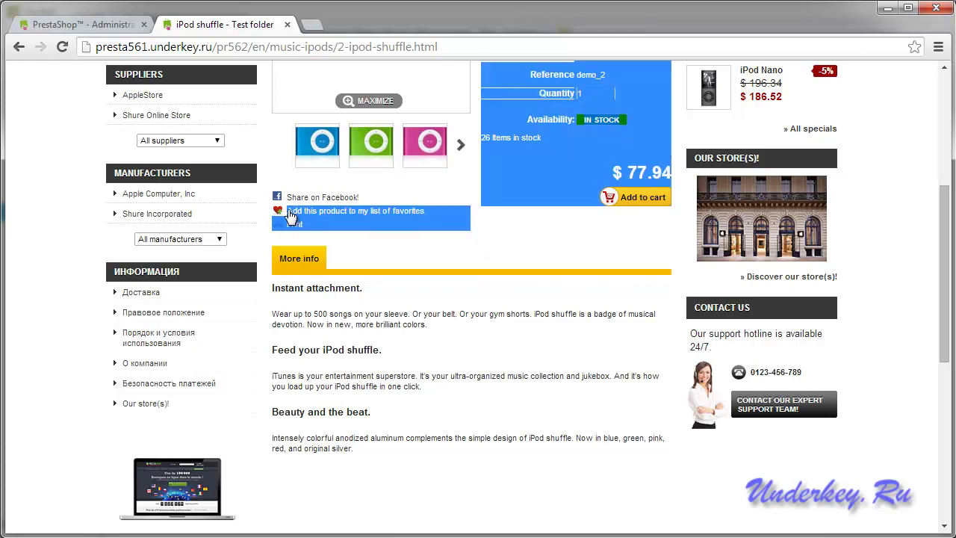
click(515, 339)
click(56, 25)
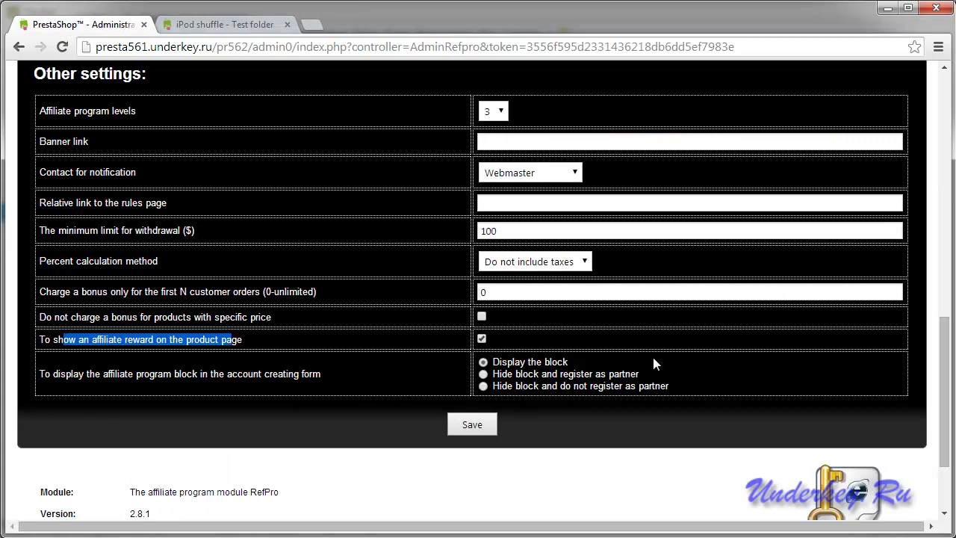
Save the enabled product-page reward option and reload the iPod shuffle page showing its $6.61 reward.
click(472, 422)
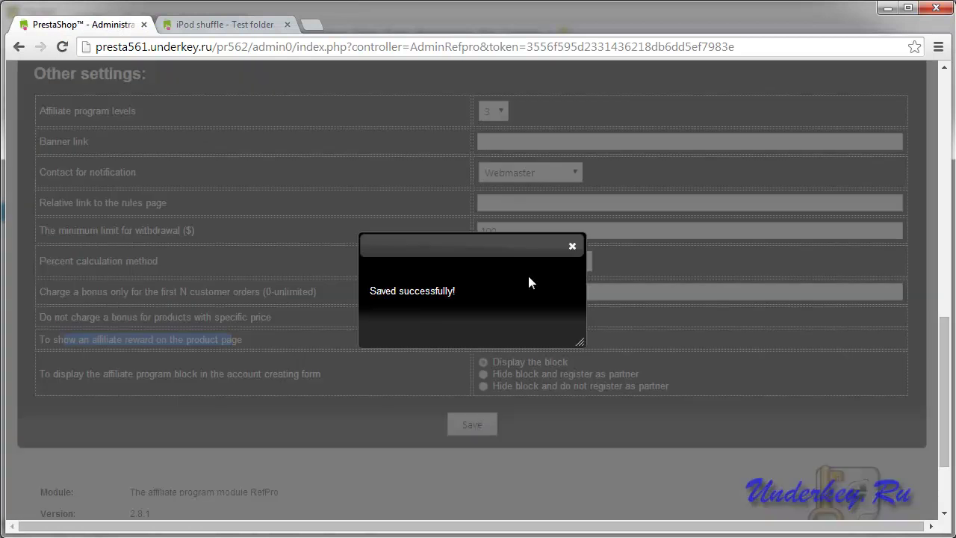
click(572, 246)
click(230, 27)
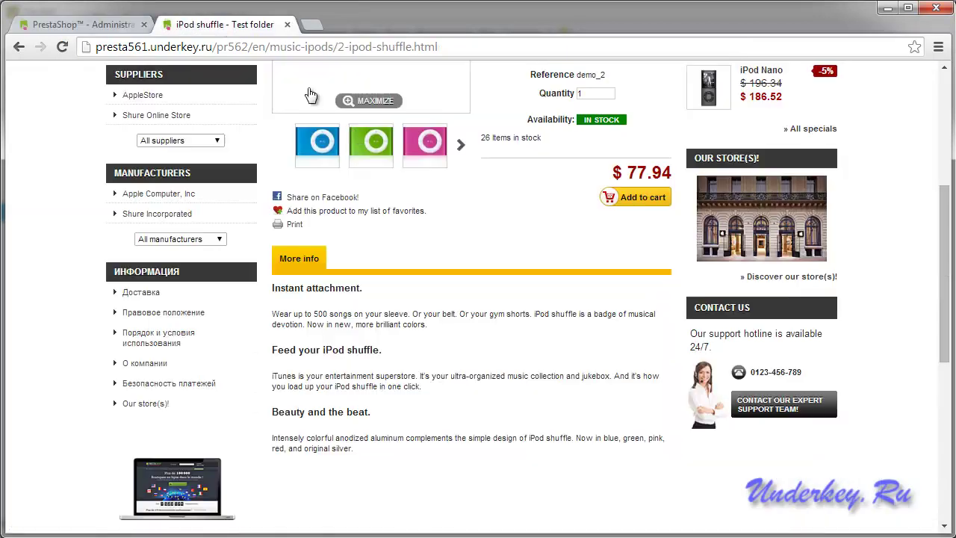
key(F5)
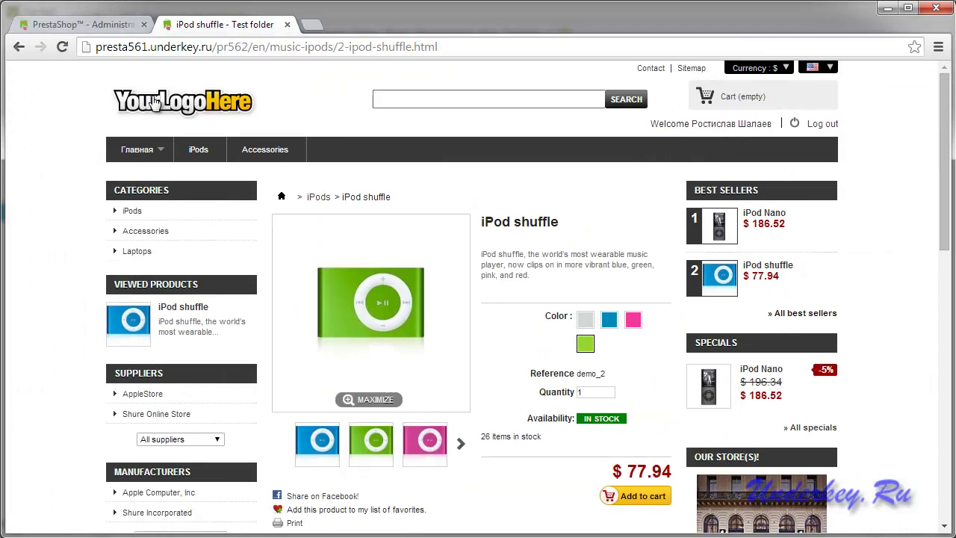
click(62, 46)
scroll(396, 197, down, 5)
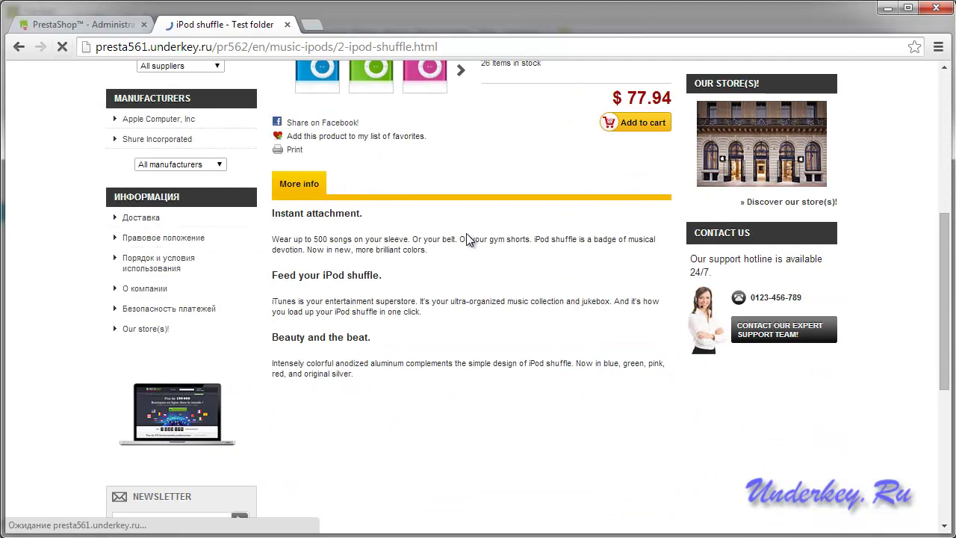
scroll(466, 233, up, 1)
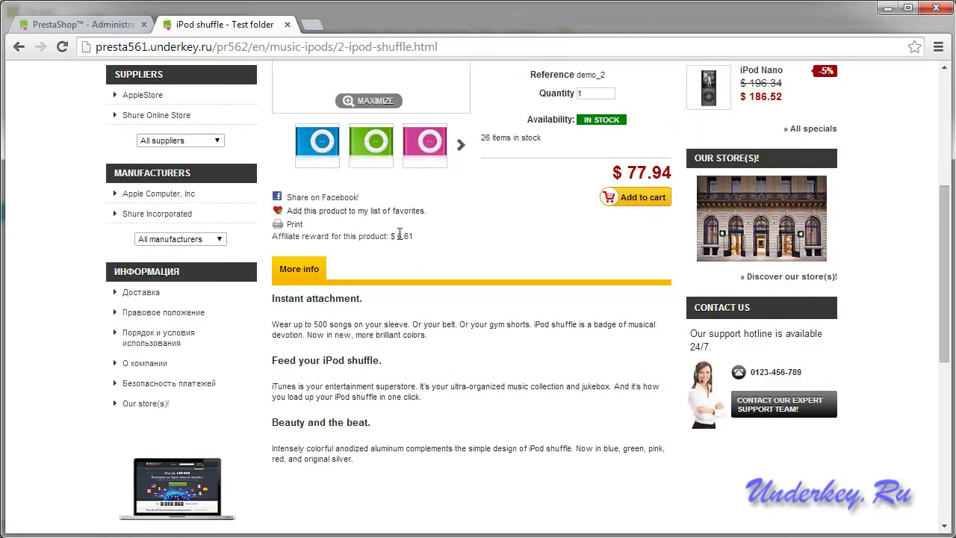
scroll(398, 239, up, 1)
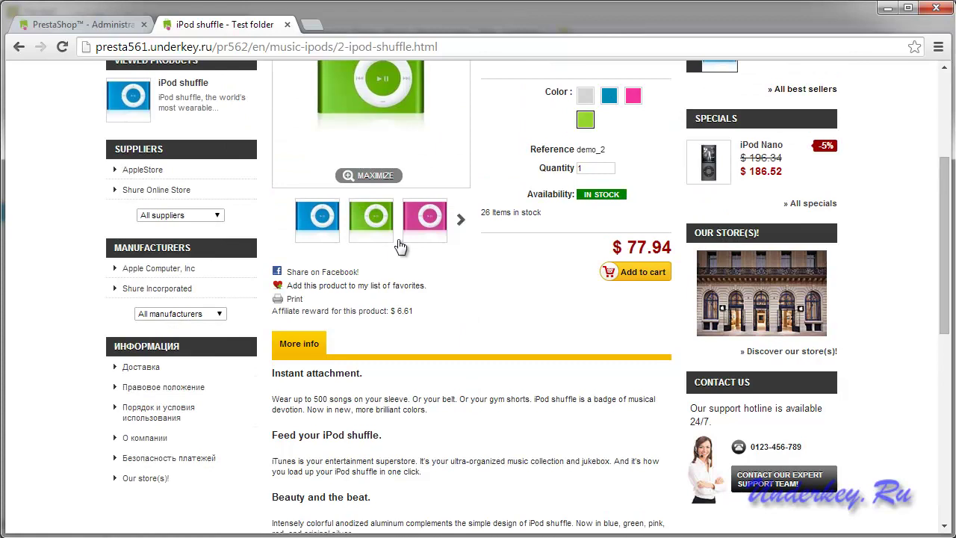
click(423, 316)
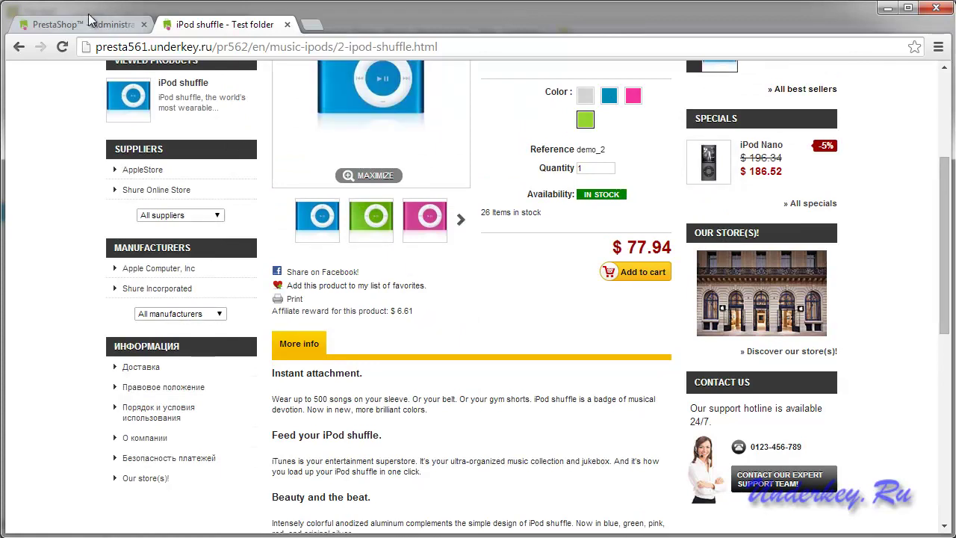
click(91, 28)
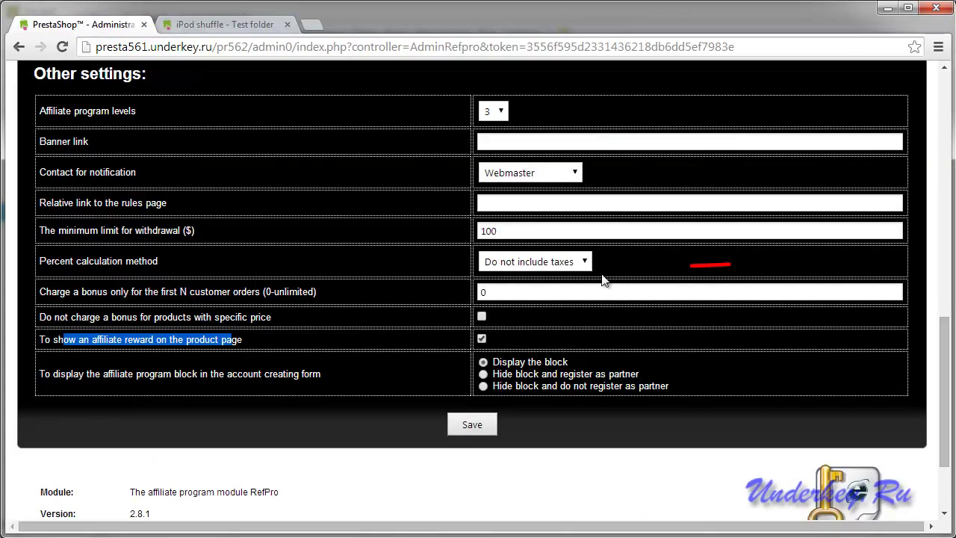
Set the Percent calculation method to Include taxes and save the RefPro settings.
click(585, 262)
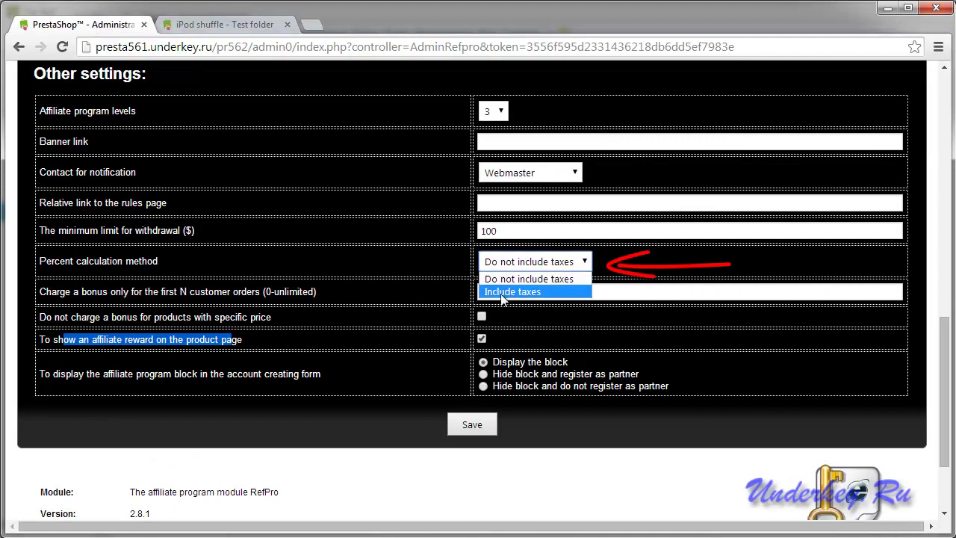
click(502, 292)
click(472, 424)
click(572, 248)
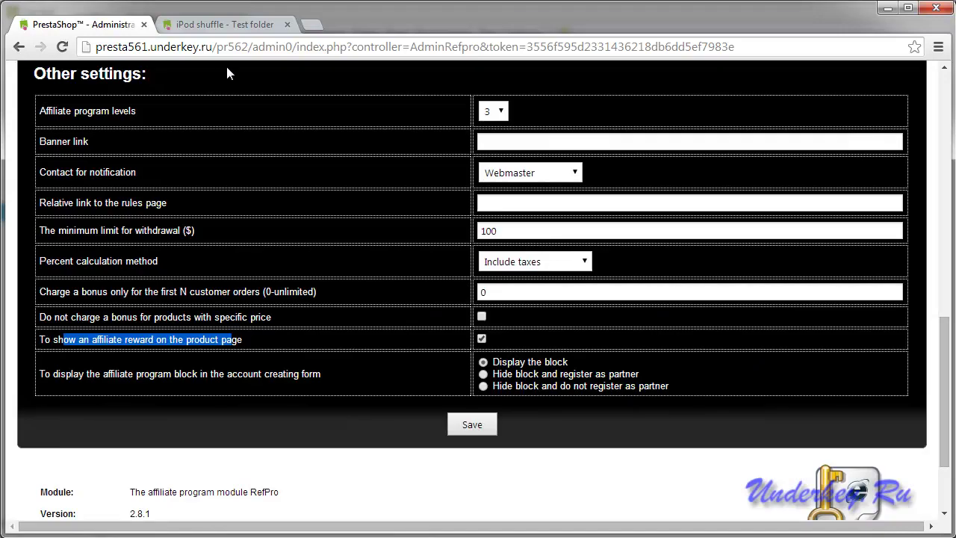
Reload the iPod shuffle page and confirm the affiliate reward is now $7.79.
click(204, 24)
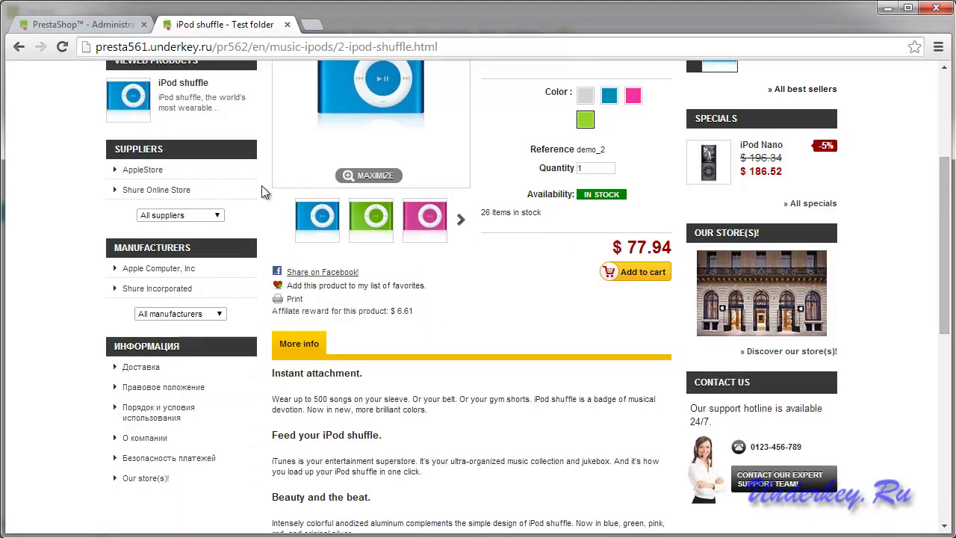
click(63, 46)
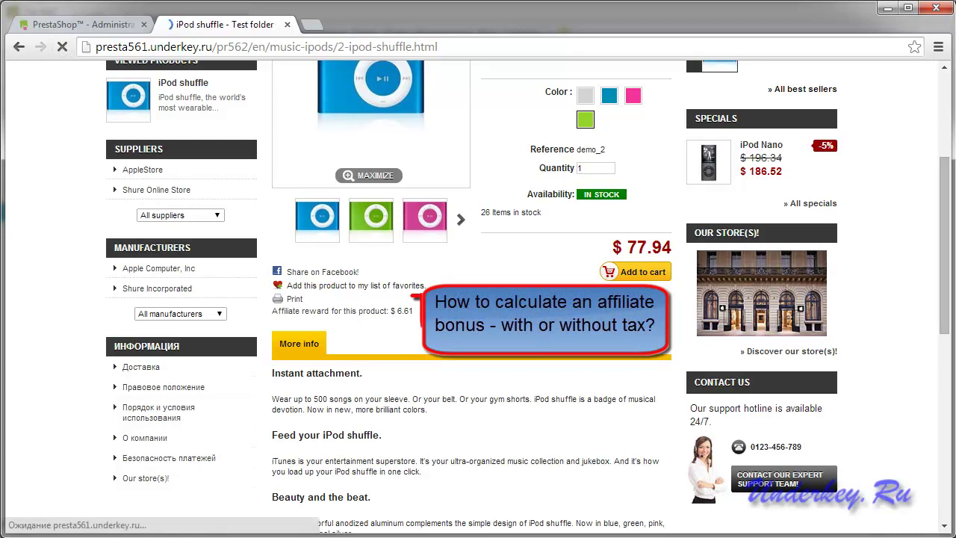
double_click(404, 310)
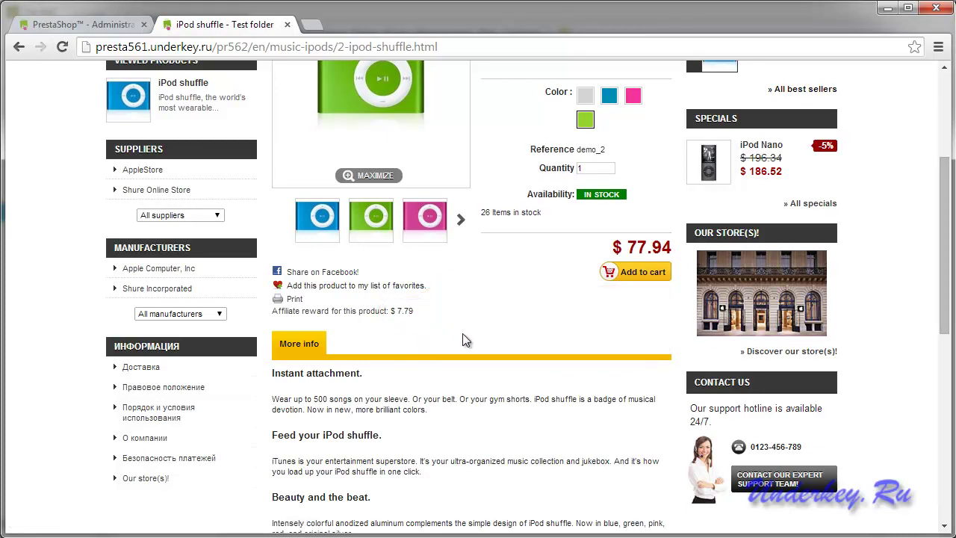
key(ctrl+shift+Tab)
scroll(478, 209, down, 5)
scroll(499, 213, down, 3)
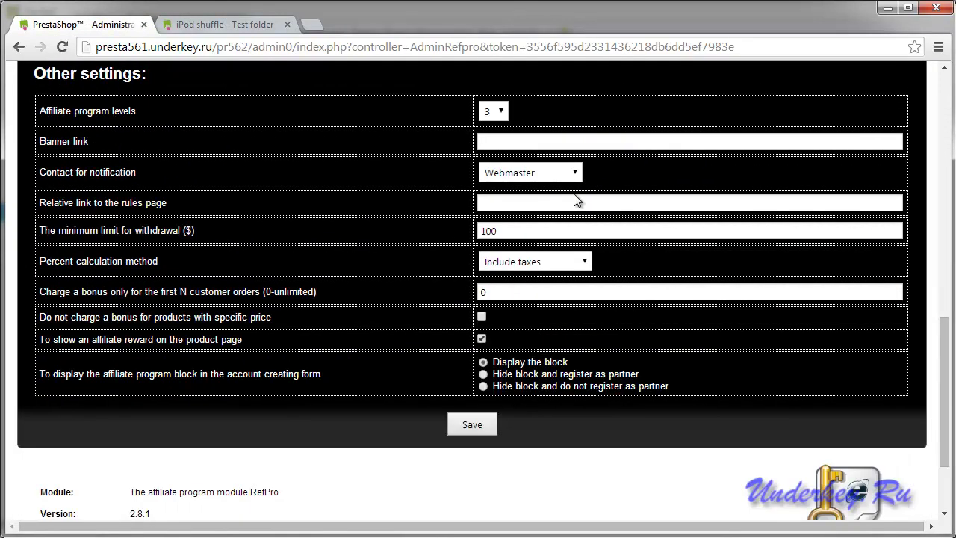
Enable 'Do not charge a bonus for products with specific price' and save.
drag(90, 319, 221, 319)
click(472, 423)
click(571, 248)
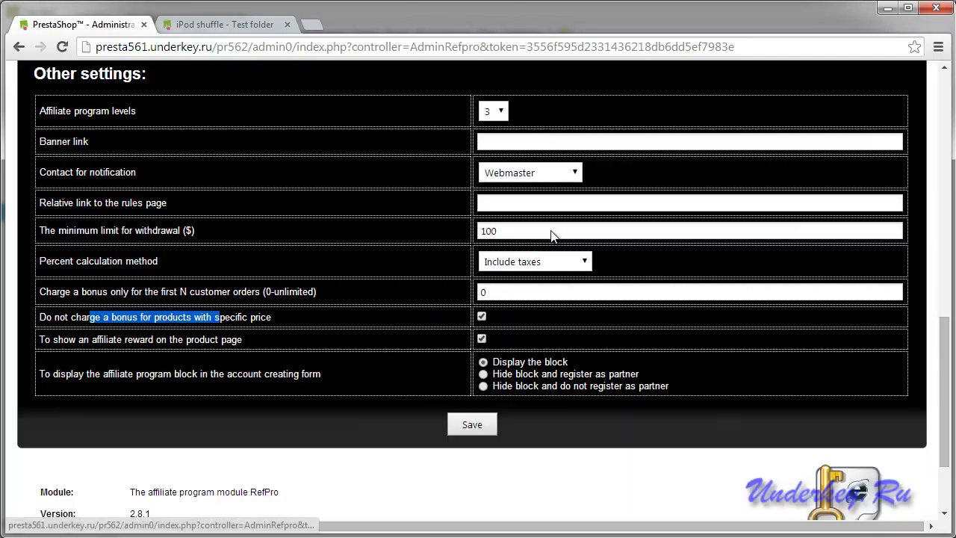
Open the discounted iPod Nano from Specials and confirm its affiliate reward shows $0.00.
click(224, 24)
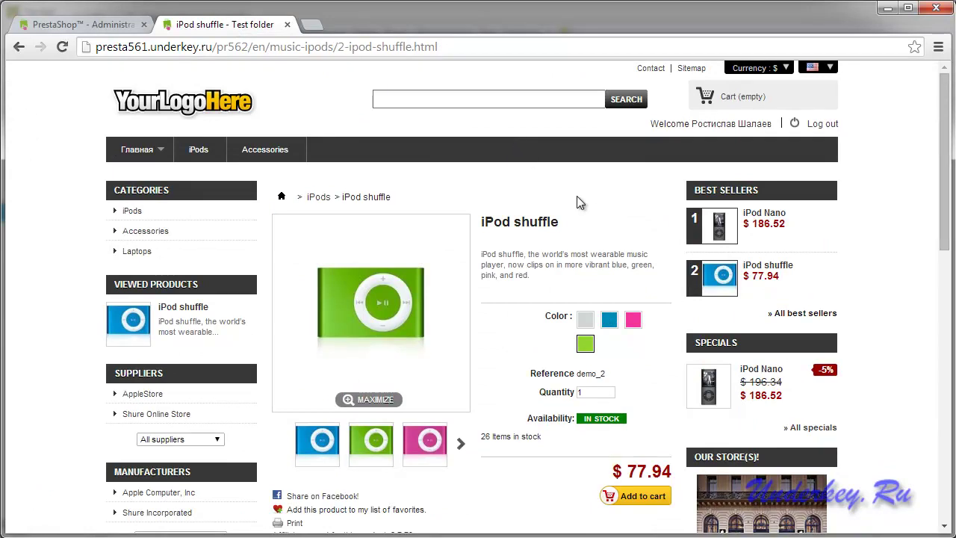
click(713, 343)
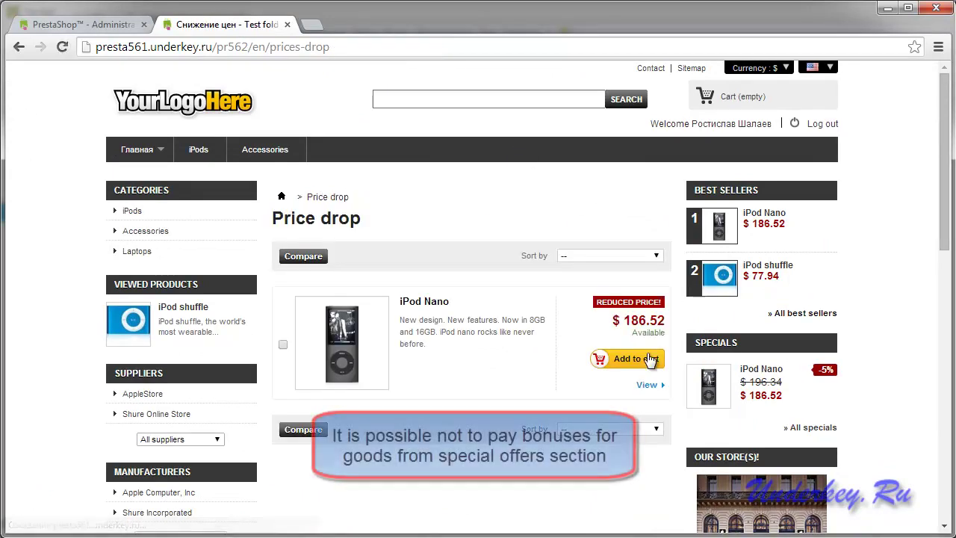
scroll(478, 382, down, 1)
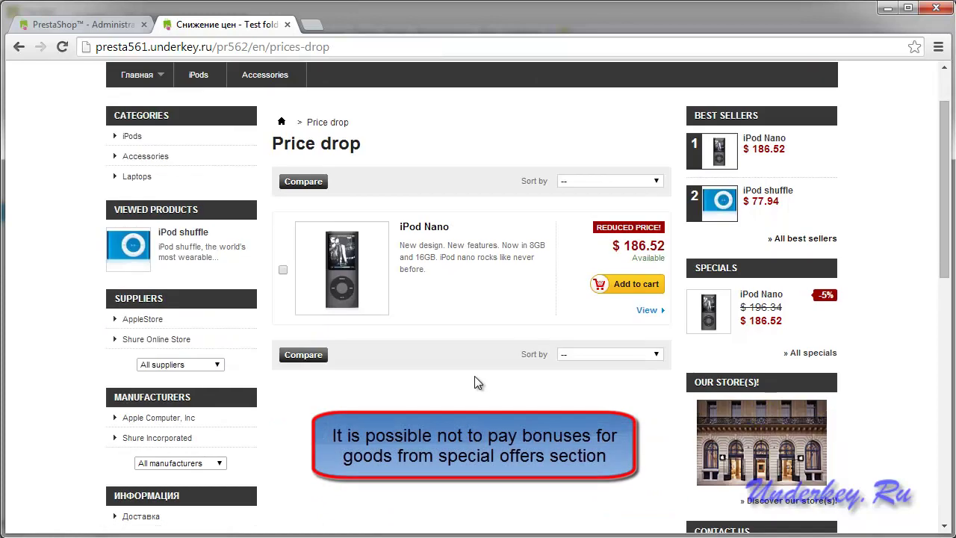
click(425, 236)
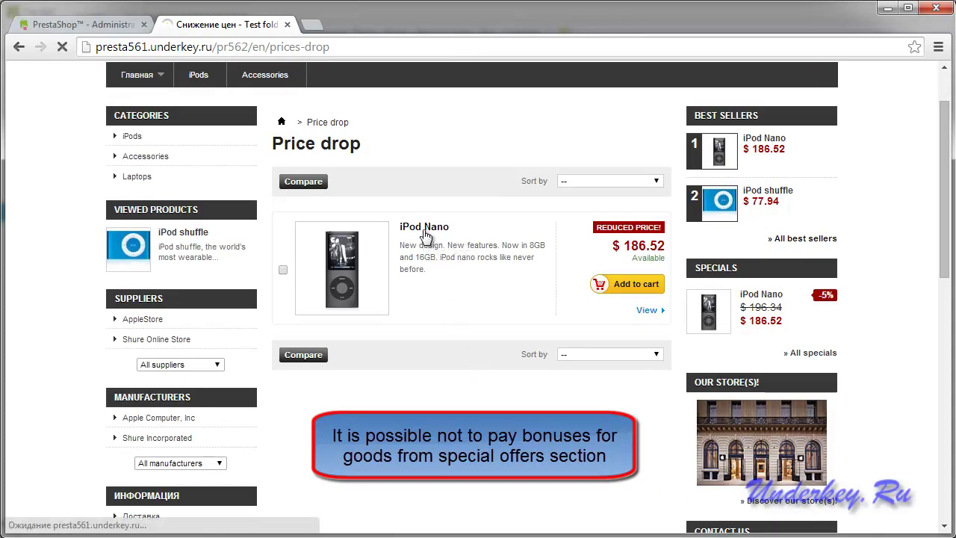
scroll(457, 274, down, 4)
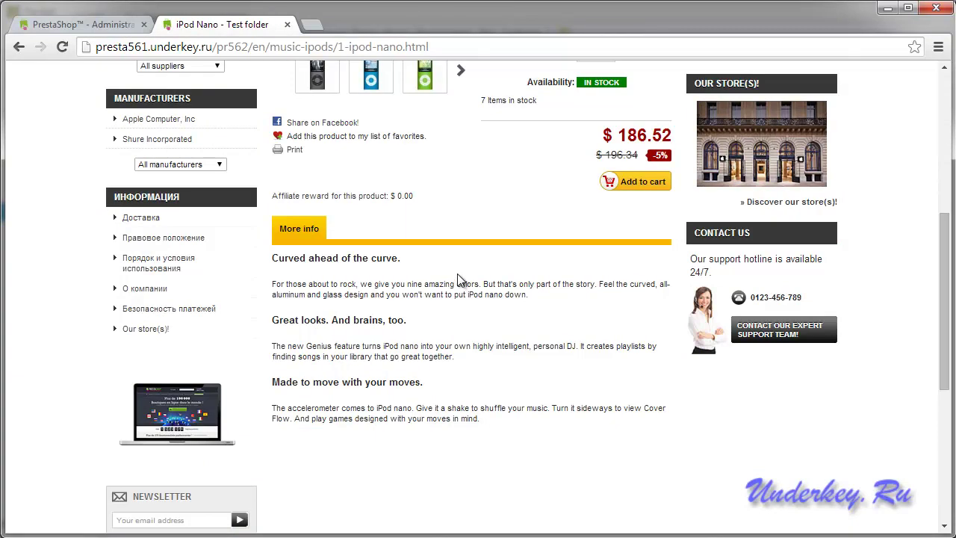
double_click(395, 195)
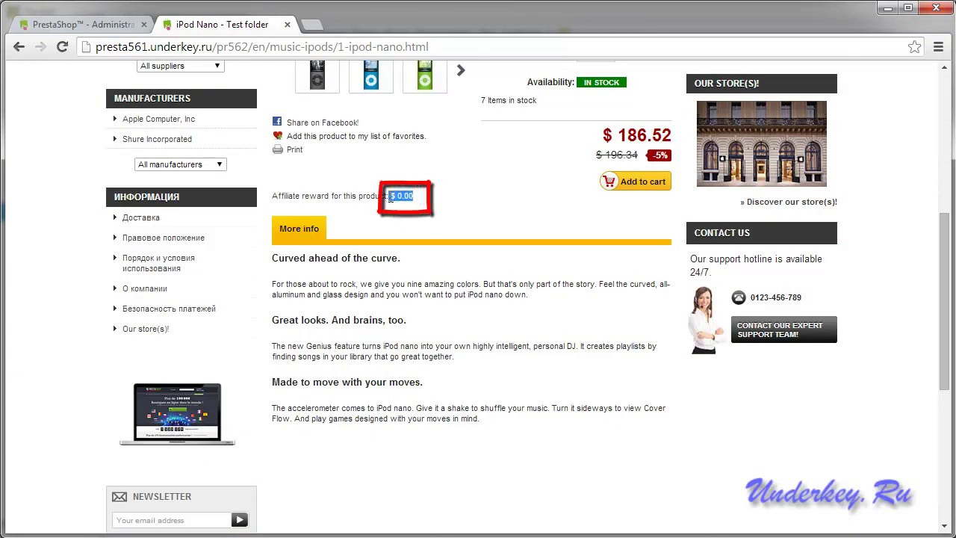
click(340, 205)
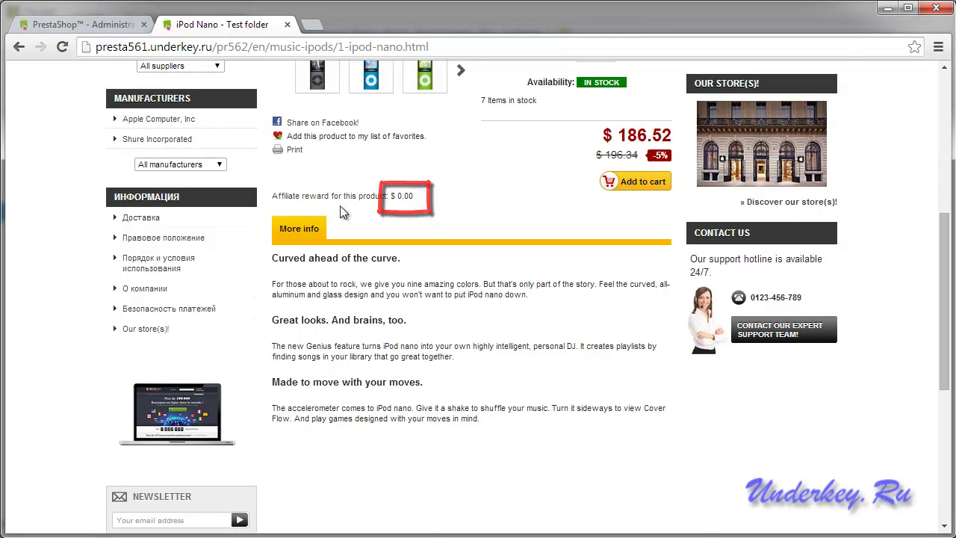
click(88, 23)
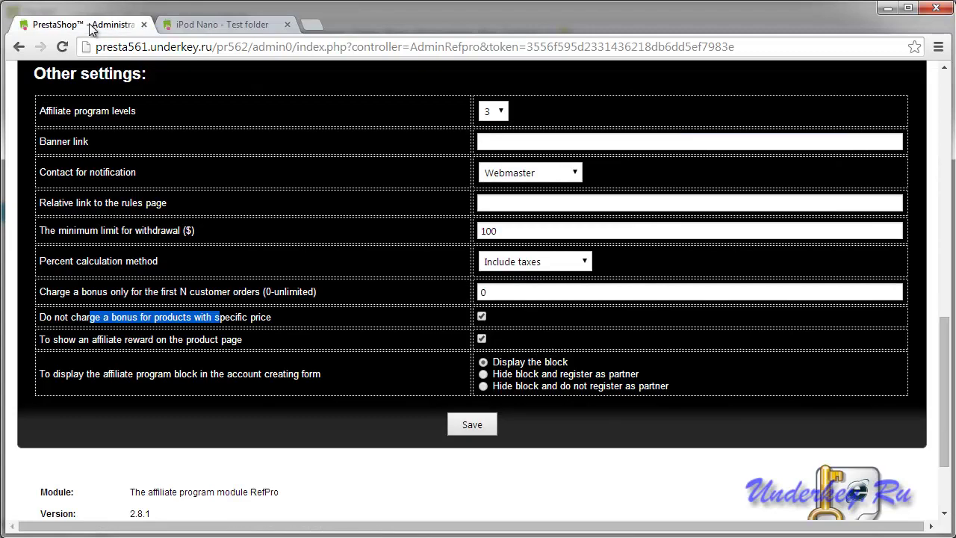
Untick the specific-price exclusion, save, and reload the iPod Nano page to see an $18.65 reward.
click(481, 316)
click(468, 425)
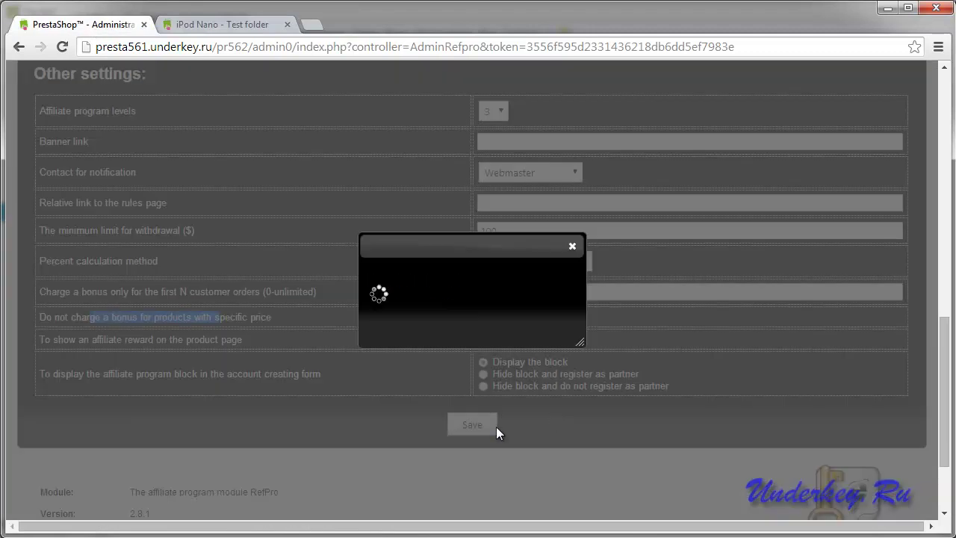
click(568, 249)
click(220, 26)
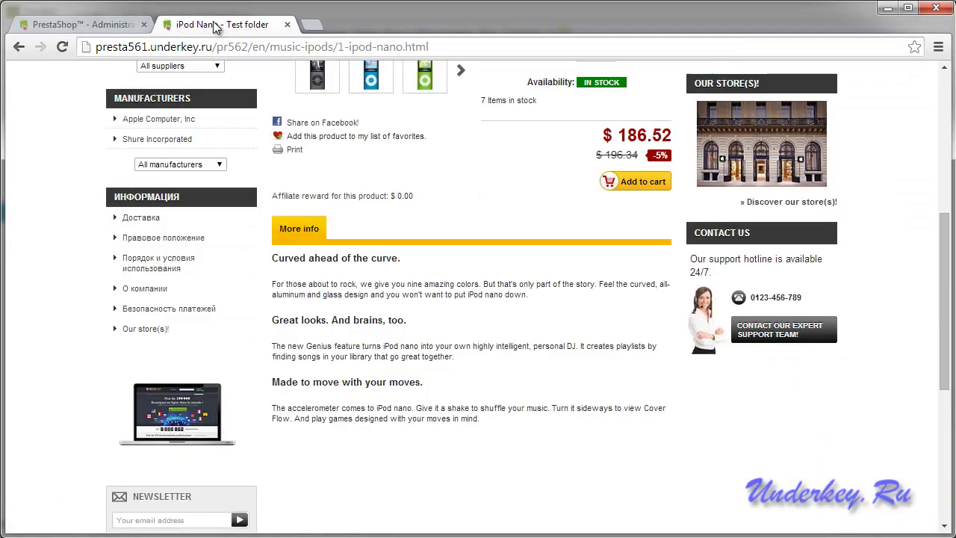
click(62, 48)
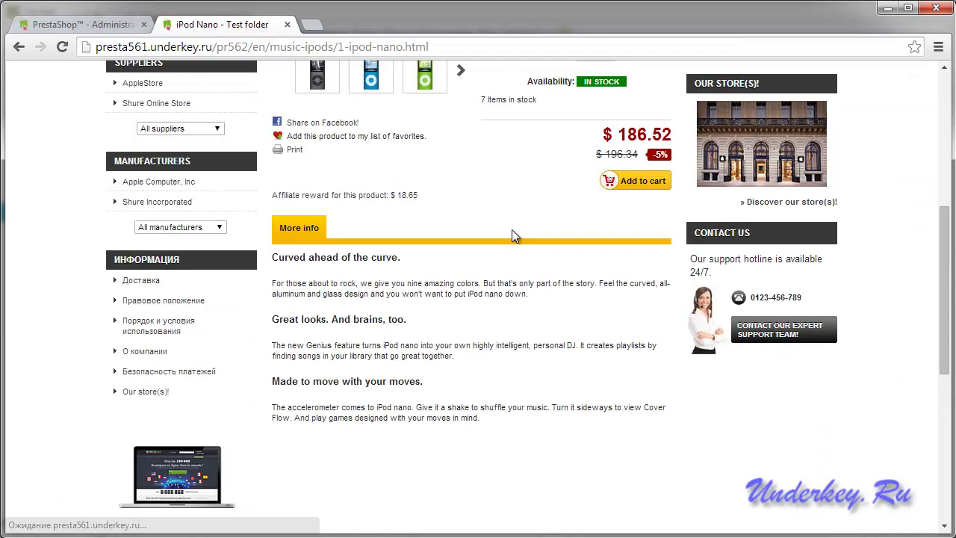
drag(421, 198, 396, 194)
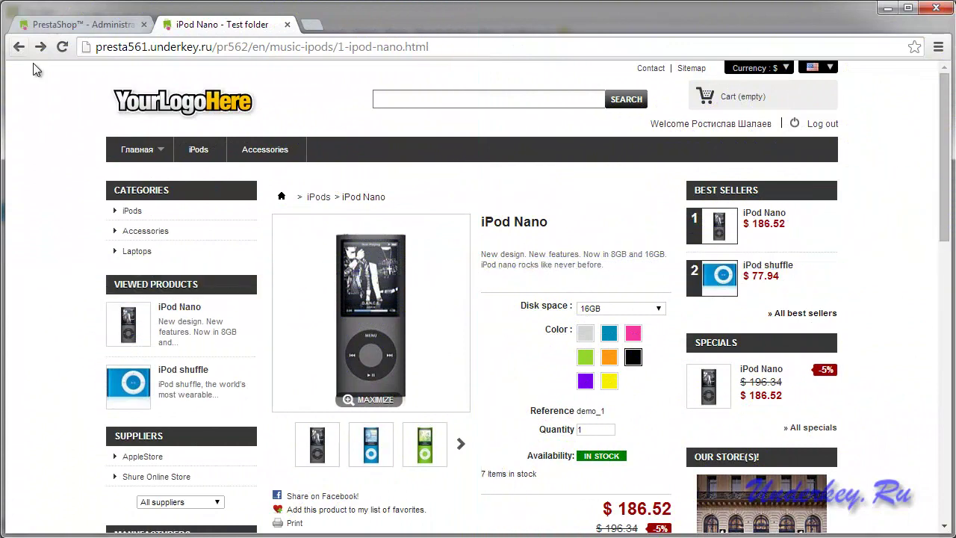
Show the iPod Nano page's affiliate links, select the first ref-tagged link, and close the popup.
scroll(420, 204, down, 3)
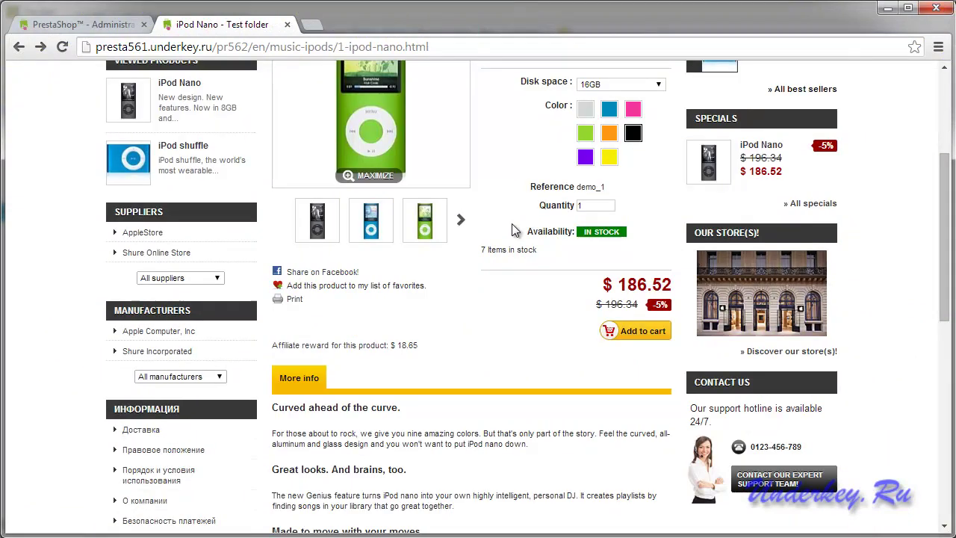
scroll(512, 225, down, 1)
click(351, 271)
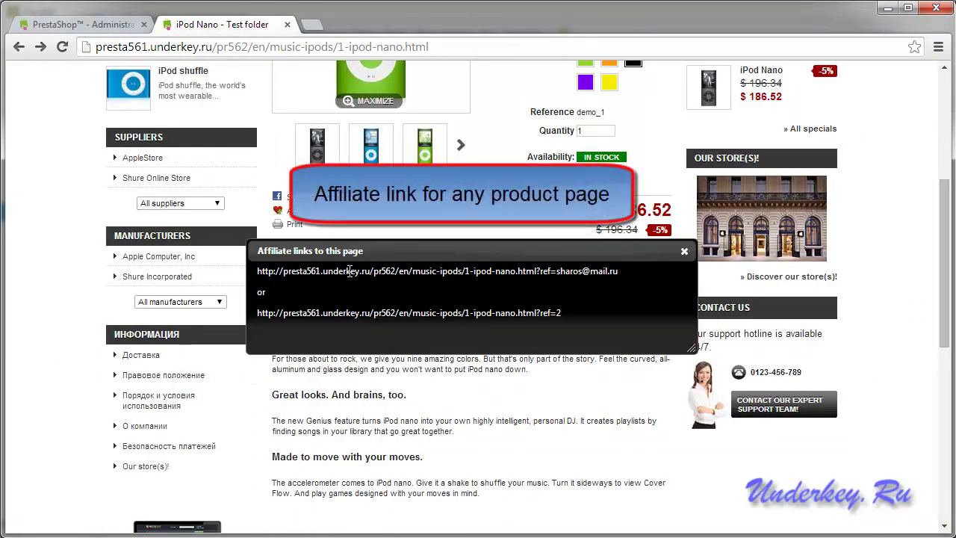
drag(588, 275, 258, 269)
key(ctrl+c)
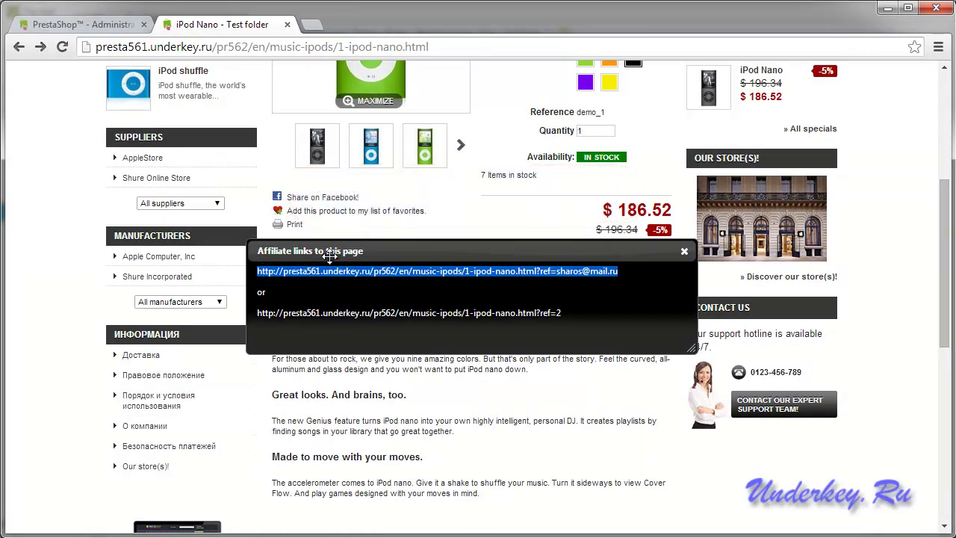
click(684, 252)
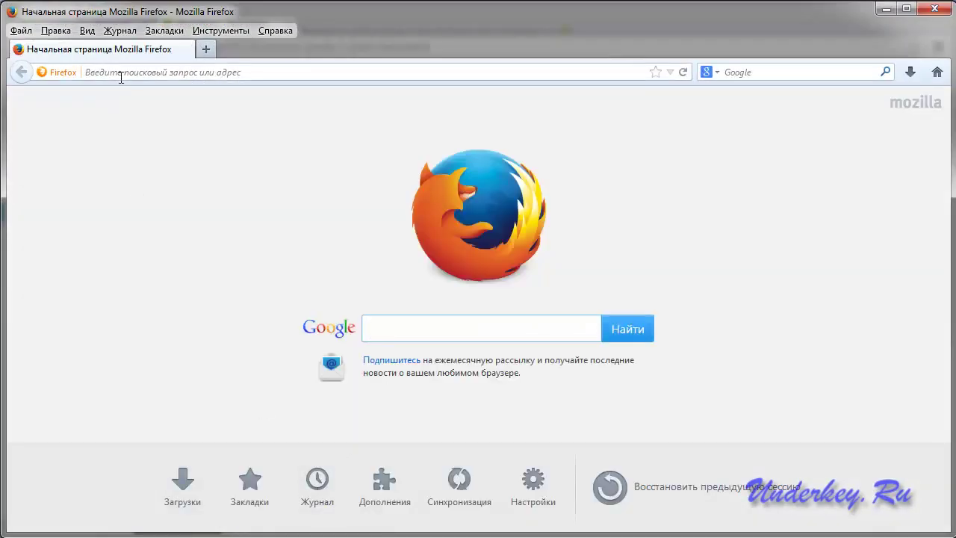
Open the iPod Nano page in Firefox through the pasted affiliate link.
click(121, 78)
key(ctrl+v)
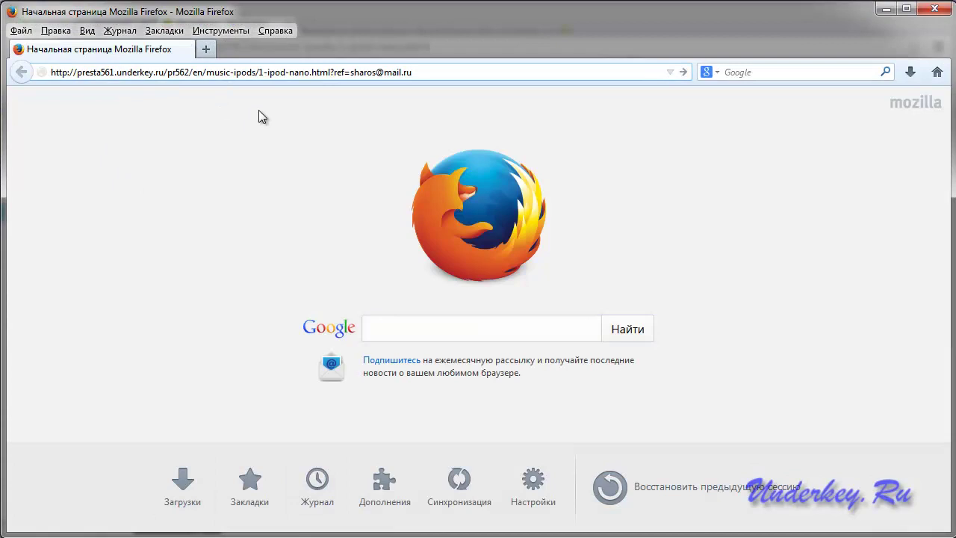
key(Return)
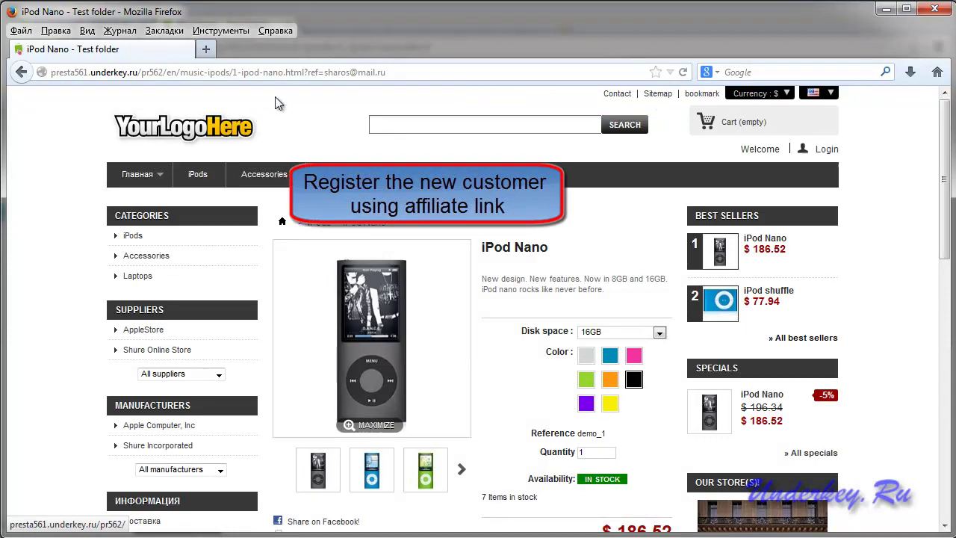
scroll(310, 126, down, 3)
scroll(567, 222, up, 3)
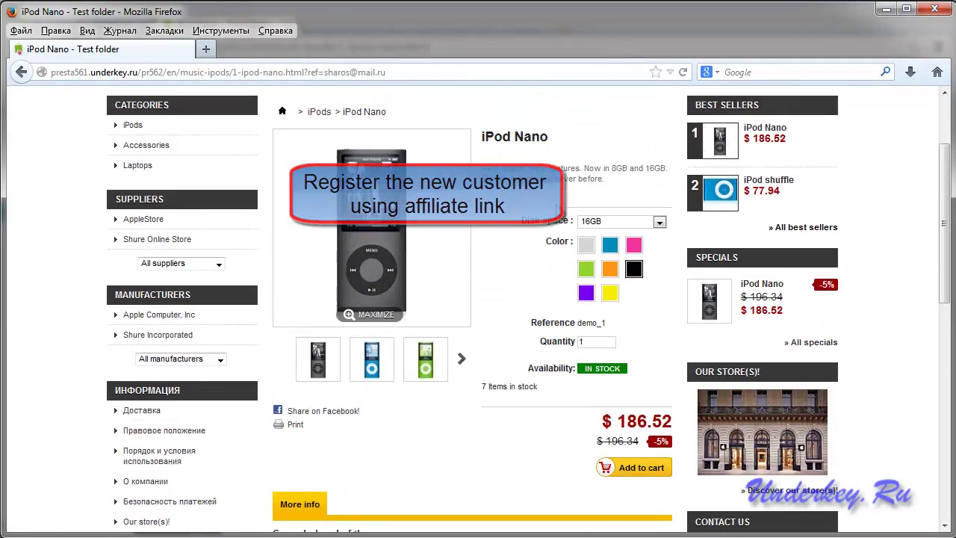
scroll(568, 223, down, 1)
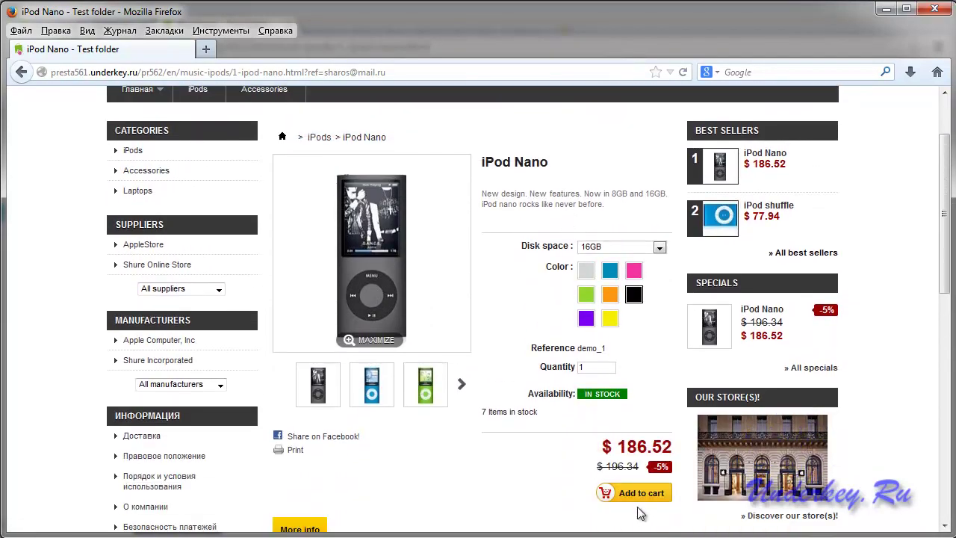
Add the iPod Nano to the cart and proceed to the shopping-cart summary.
click(633, 495)
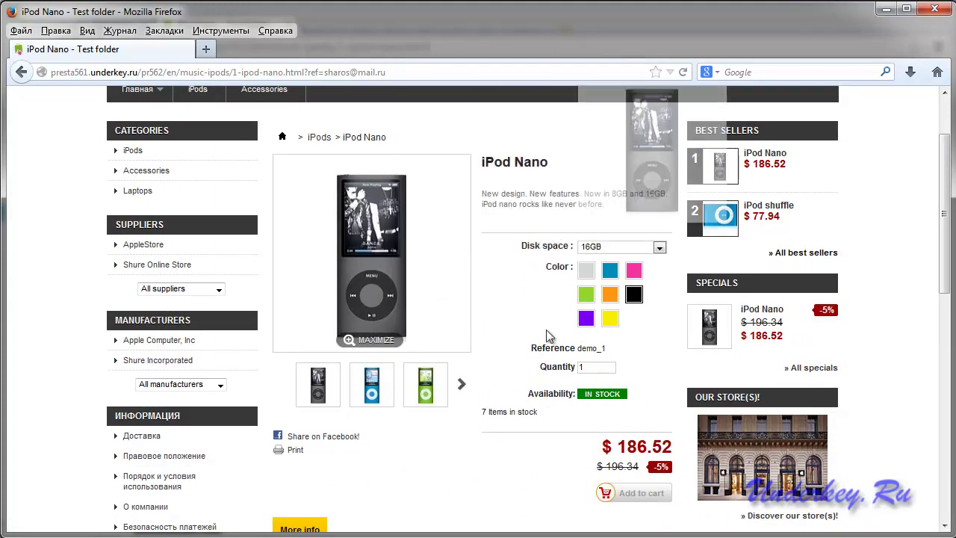
scroll(542, 351, up, 2)
mouse_move(739, 128)
click(813, 236)
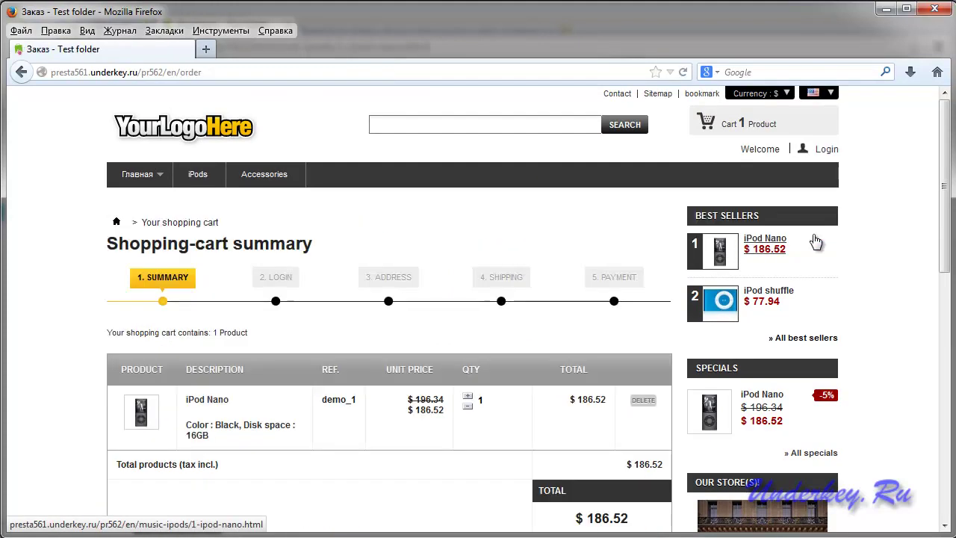
Continue from the cart summary to login and start account creation with the saved email.
scroll(583, 261, down, 5)
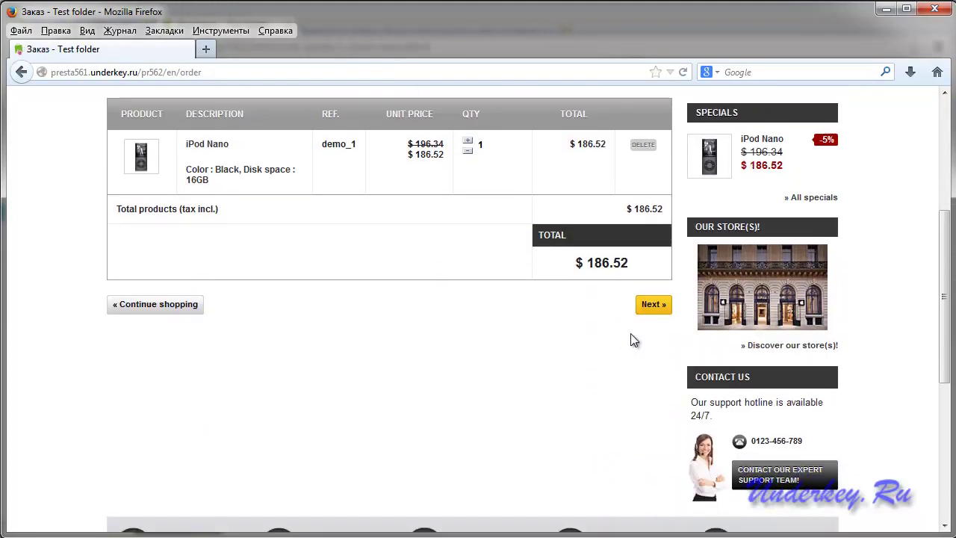
click(652, 305)
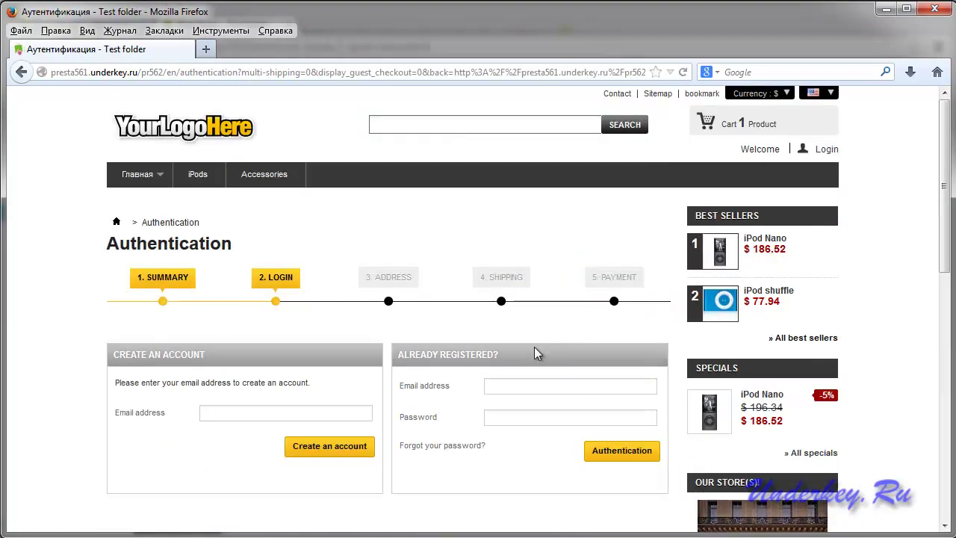
click(226, 413)
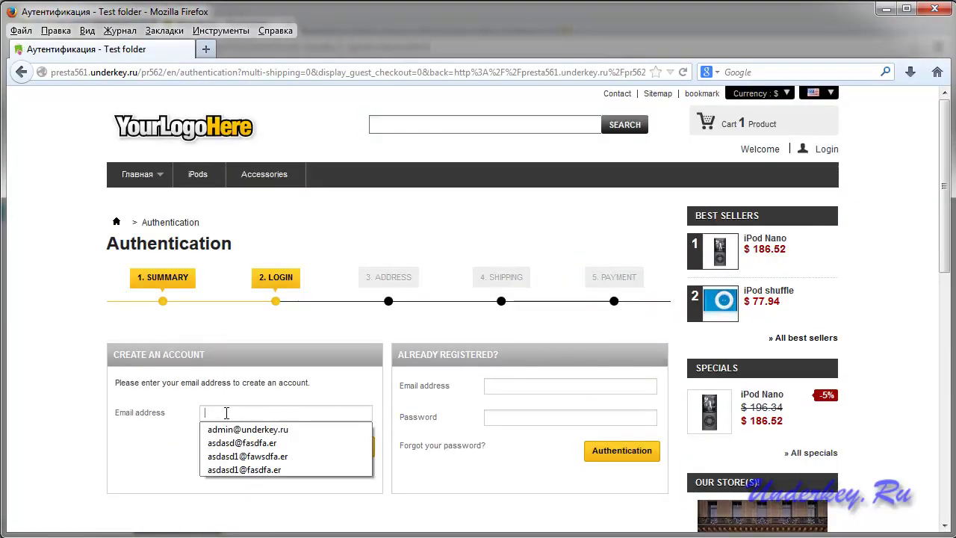
click(229, 428)
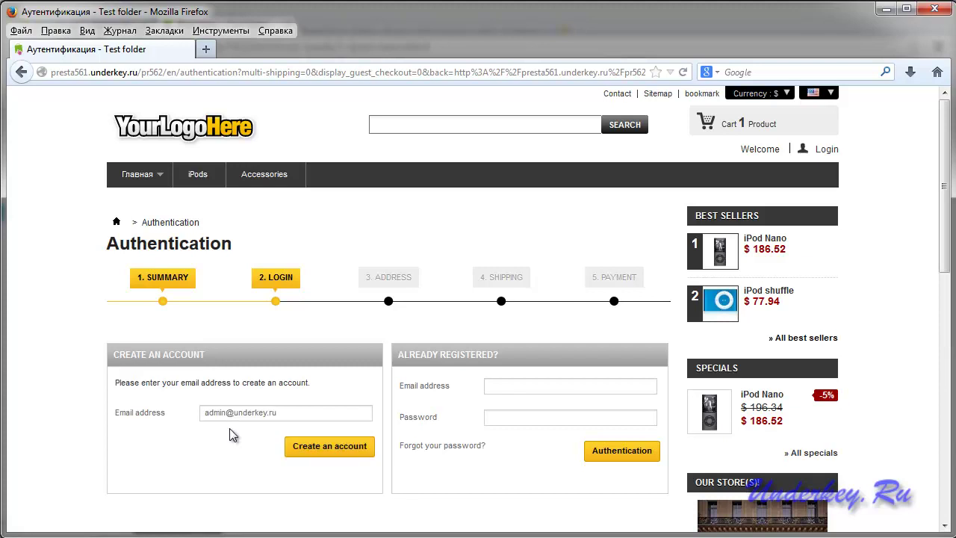
click(325, 448)
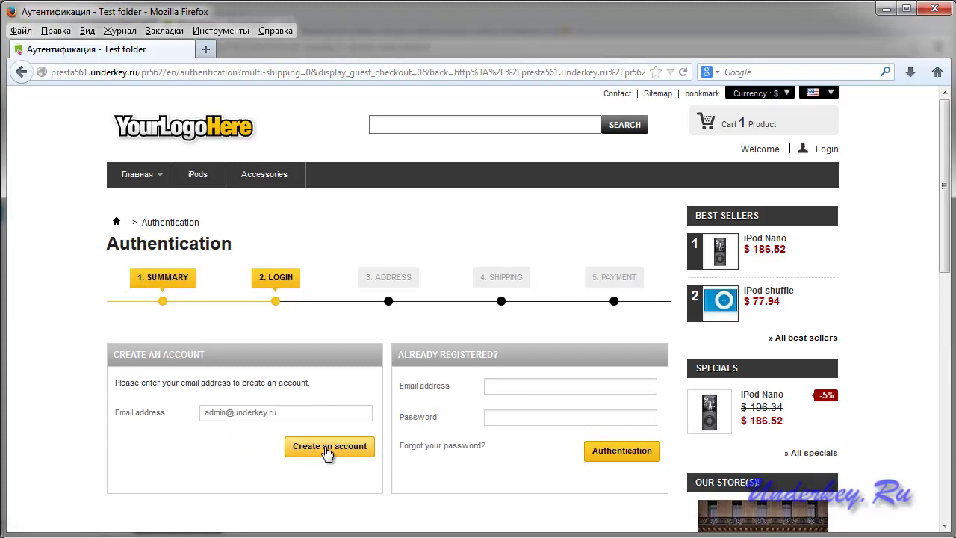
Review the Affiliate Program invitation naming the inviter on the sign-up form, then return to Chrome.
scroll(513, 378, down, 5)
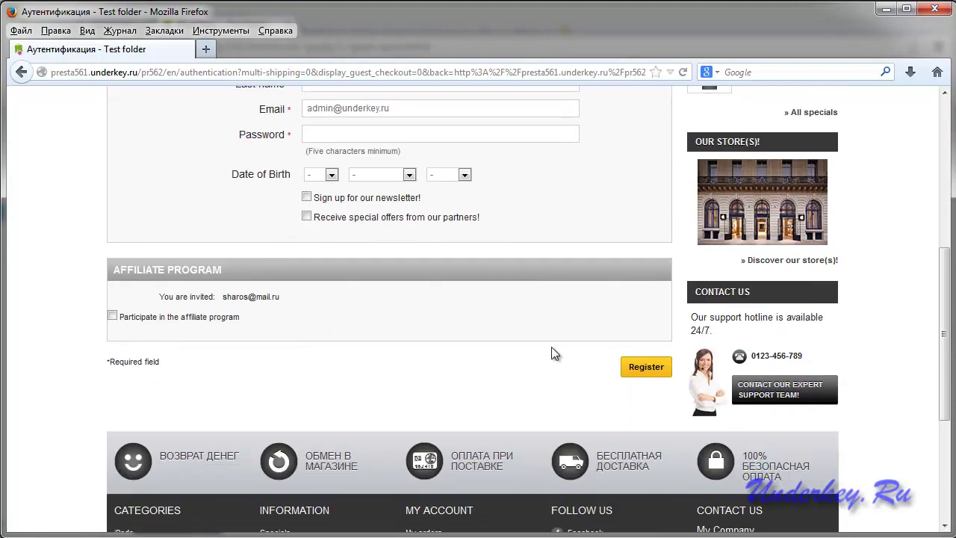
scroll(545, 340, down, 1)
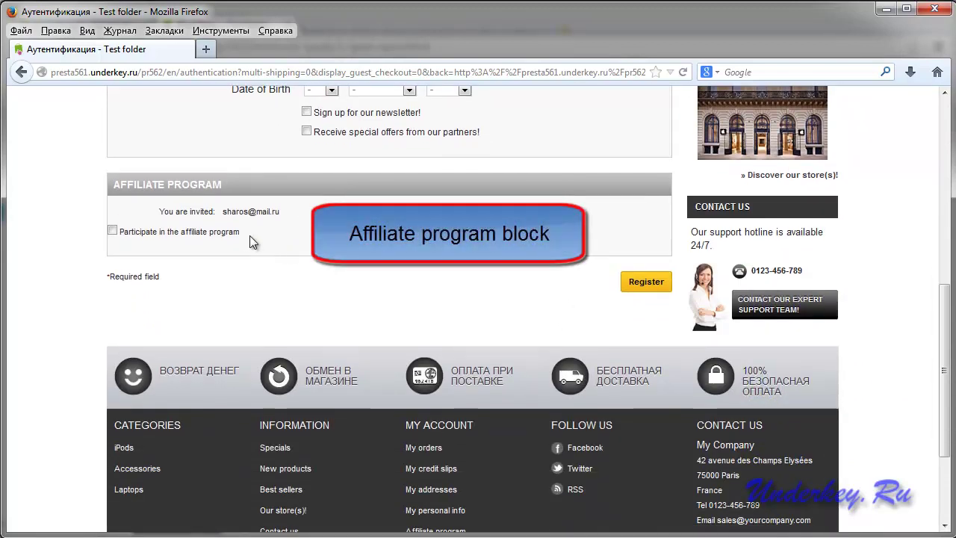
drag(248, 233, 175, 213)
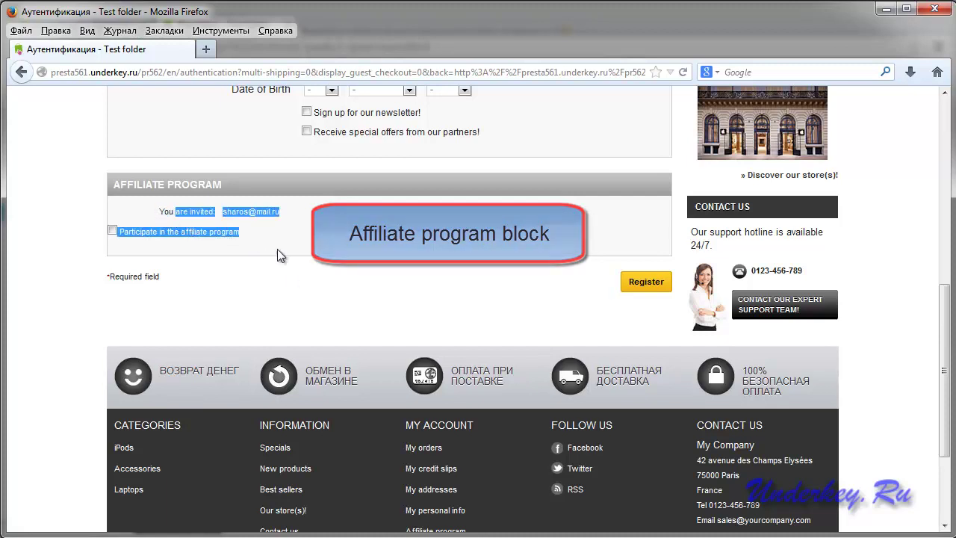
click(292, 294)
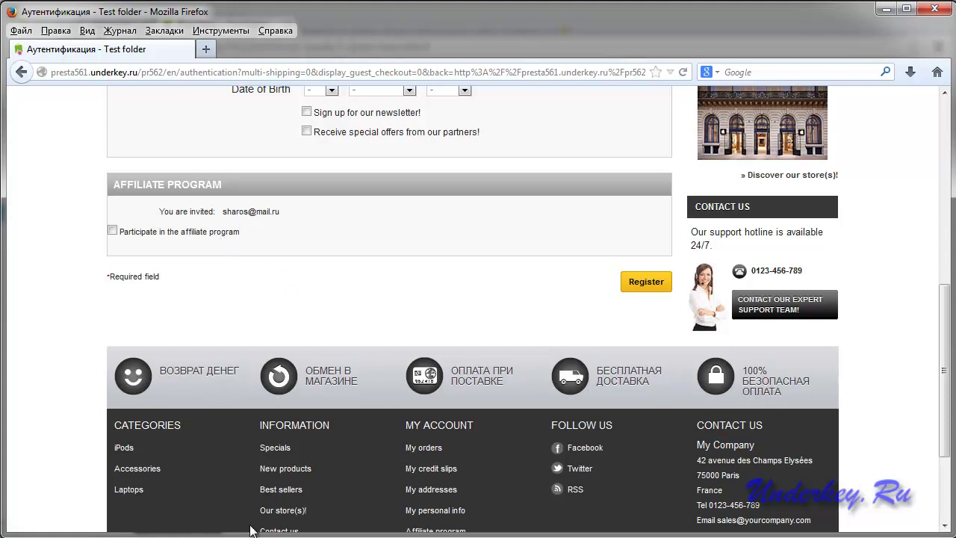
click(117, 494)
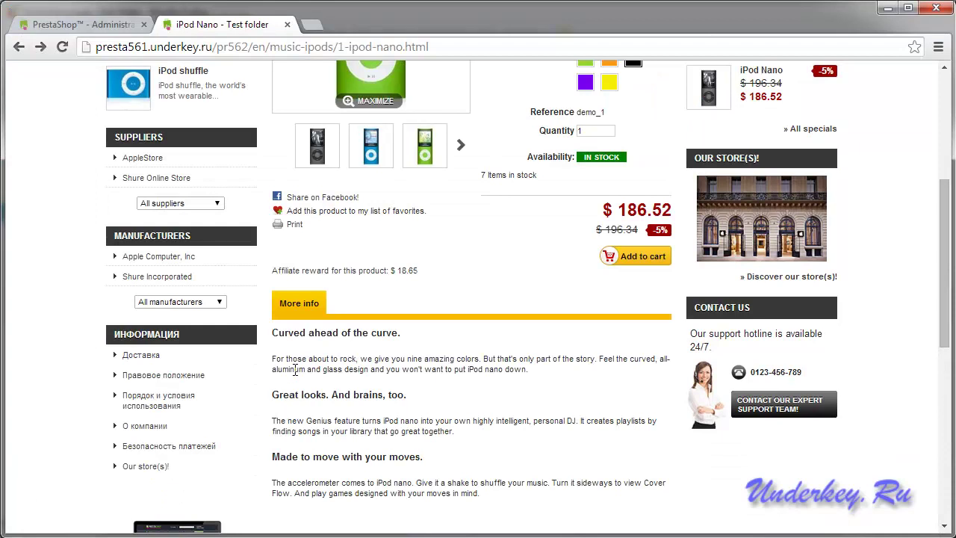
Open the terms and conditions page and take its relative address content/3-terms-and-conditions-of-use.
scroll(295, 369, down, 1)
click(157, 325)
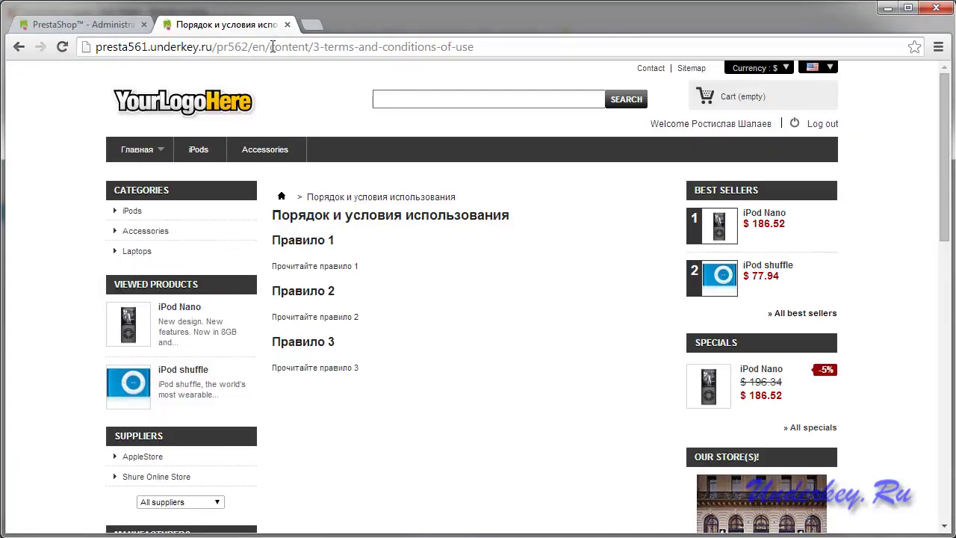
drag(270, 47, 492, 48)
key(ctrl+c)
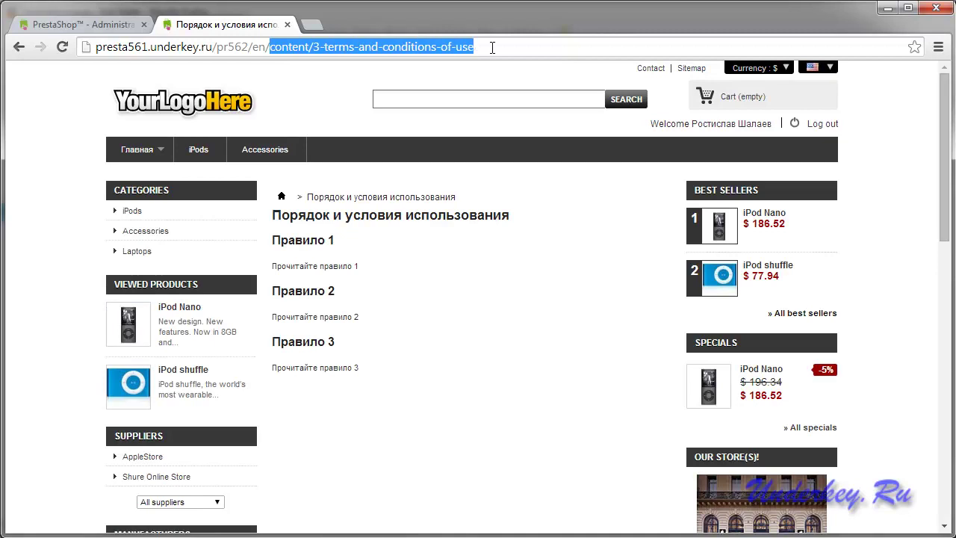
Paste that address into RefPro's 'Relative link to the rules page' and save the settings.
click(90, 22)
scroll(567, 231, up, 2)
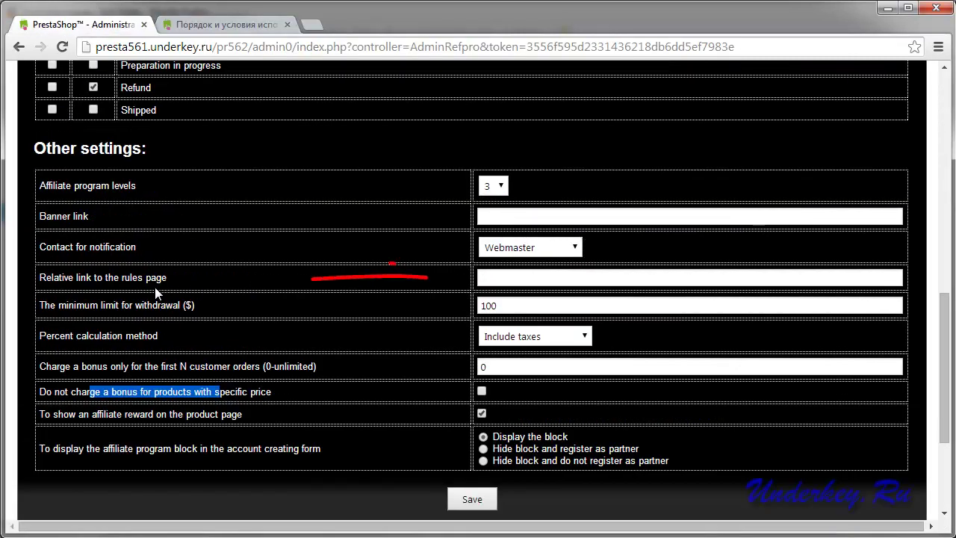
drag(76, 277, 171, 282)
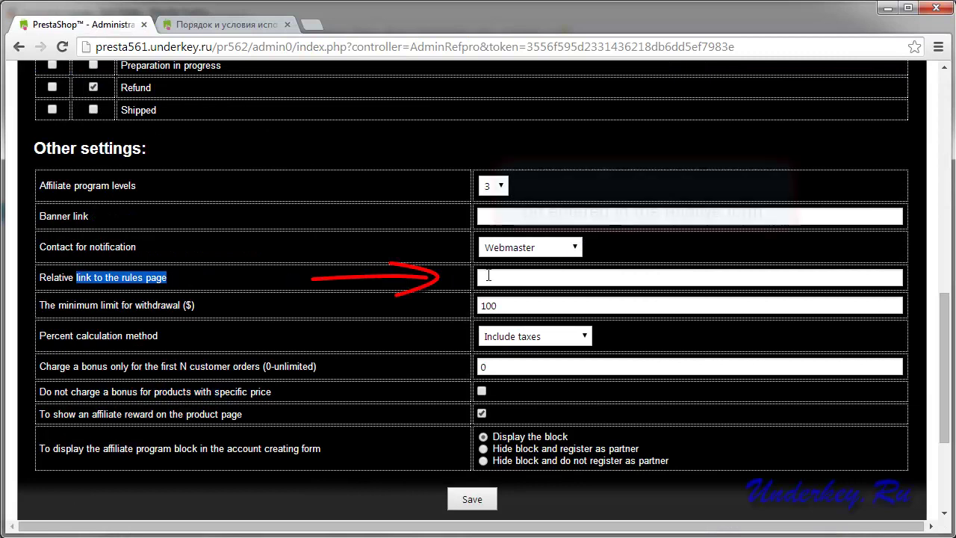
click(493, 278)
key(ctrl+v)
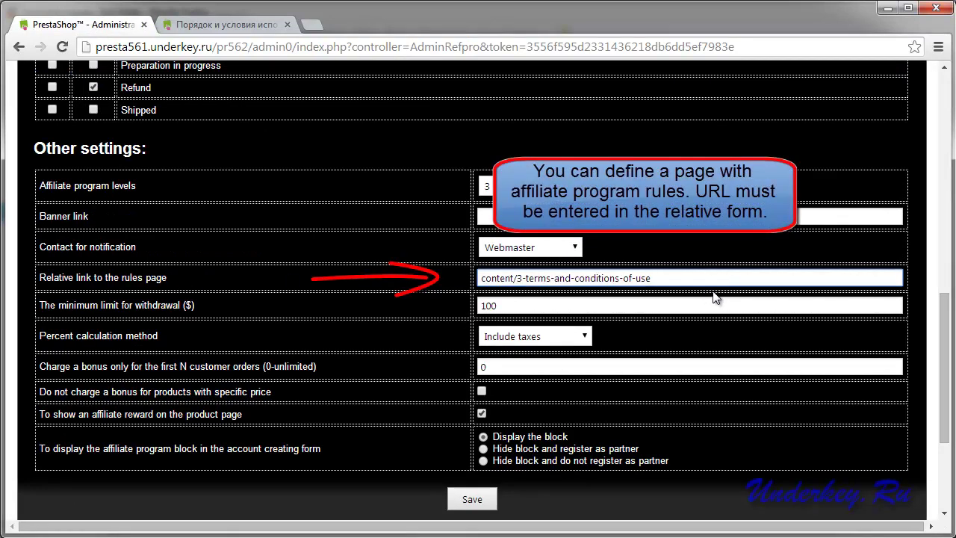
click(467, 499)
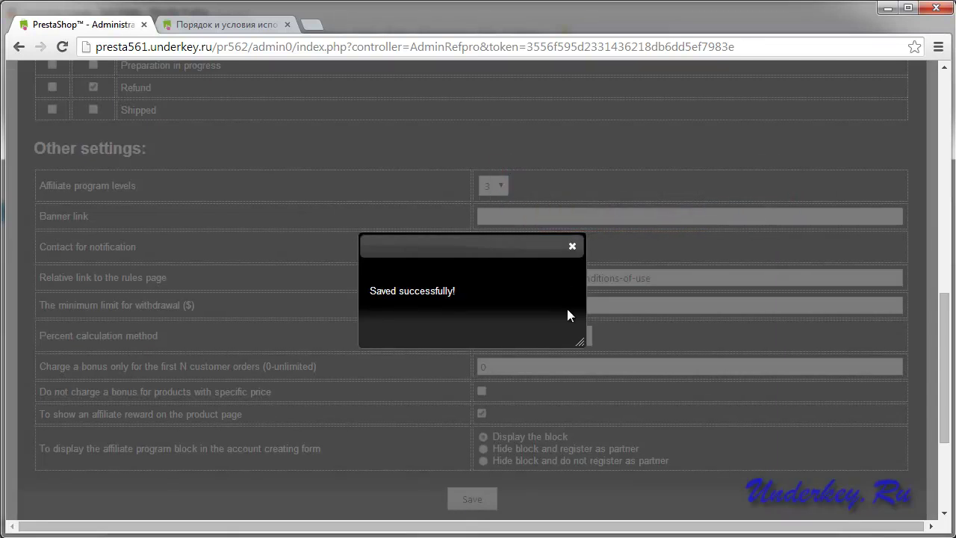
click(573, 246)
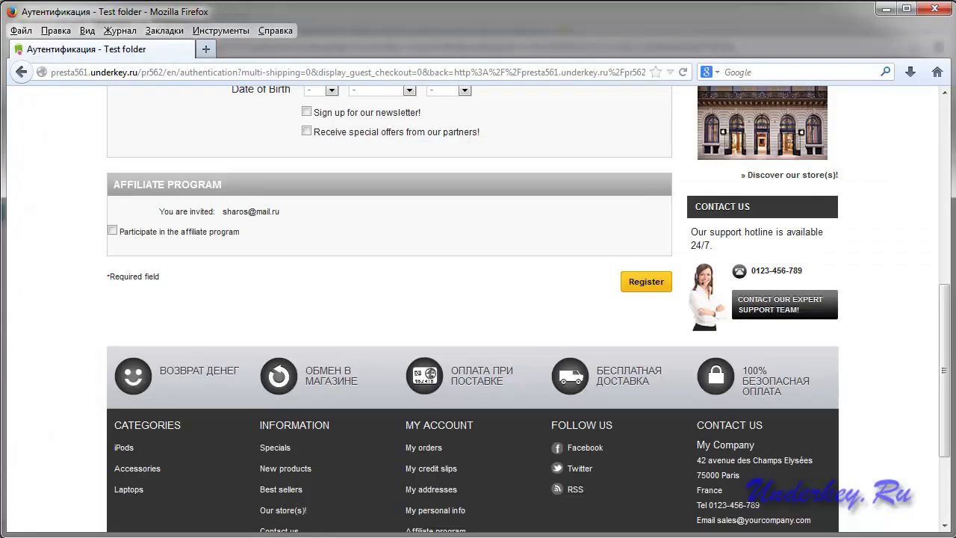
Go back to the login page and restart account creation with the saved email.
scroll(338, 417, up, 3)
scroll(351, 418, up, 4)
scroll(448, 422, up, 2)
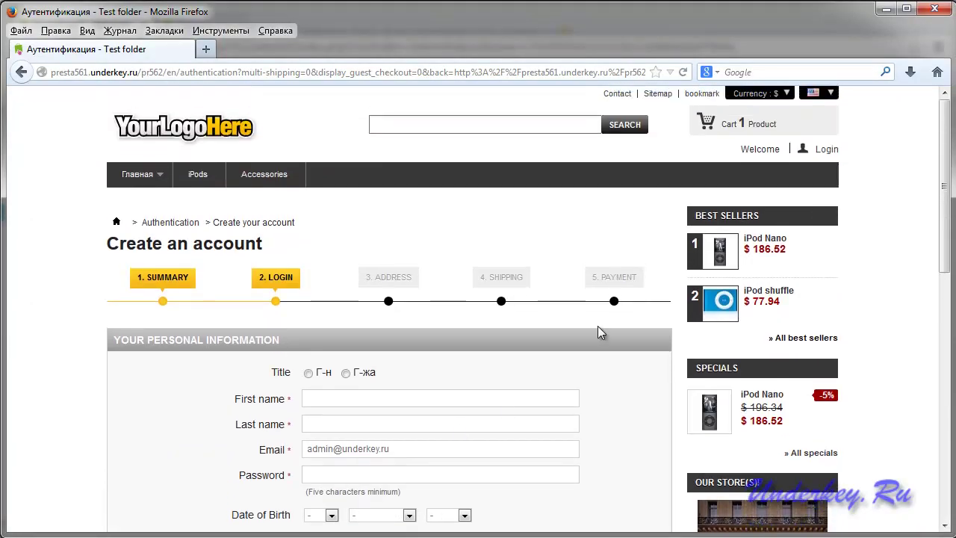
click(808, 159)
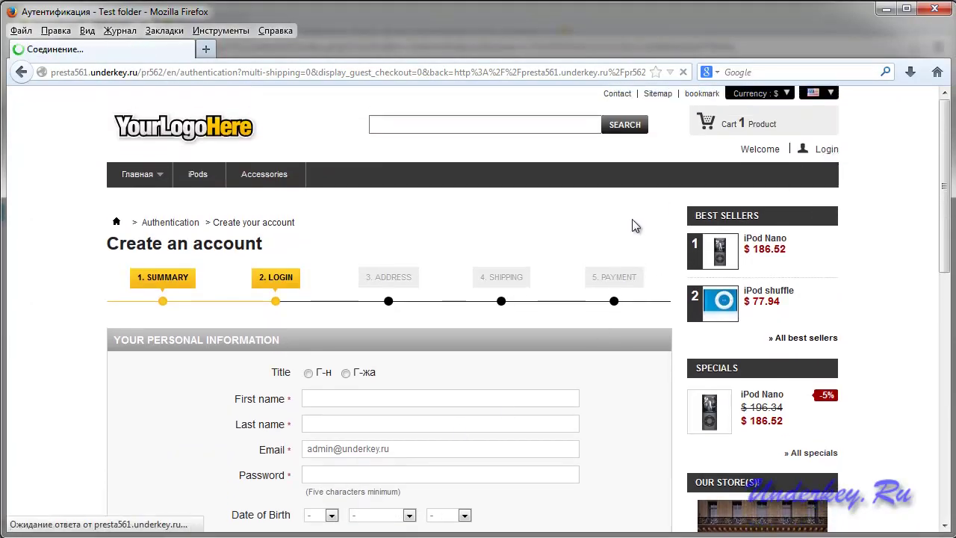
scroll(612, 234, down, 2)
double_click(230, 267)
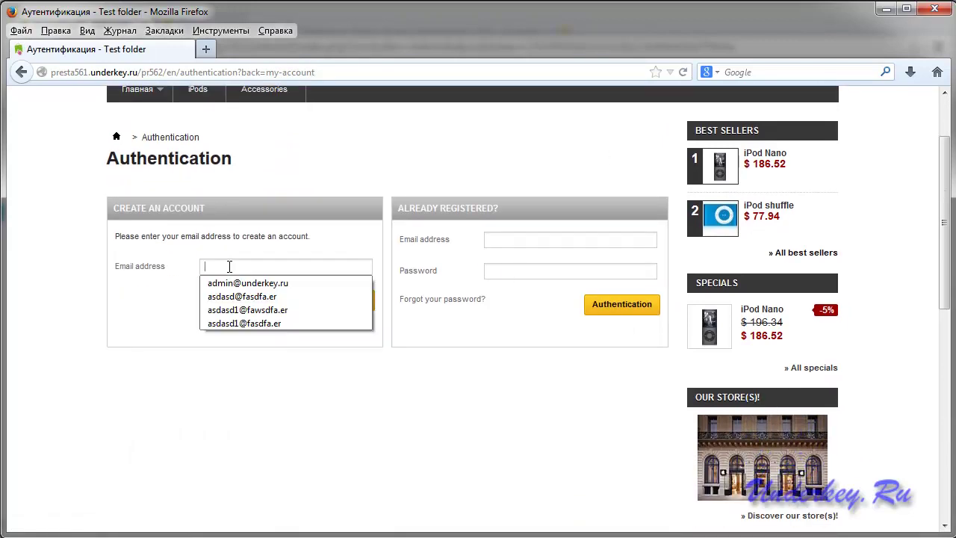
click(239, 283)
click(334, 305)
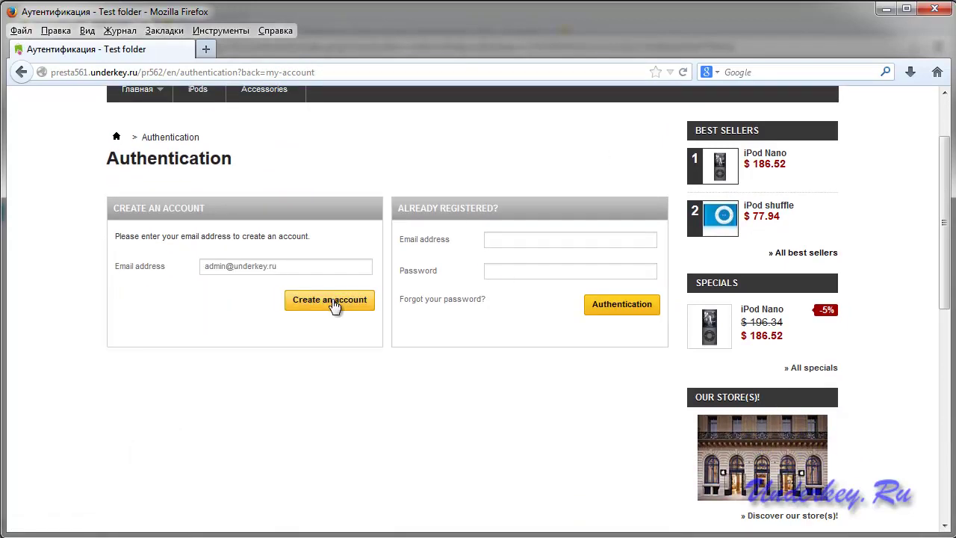
View the sign-up form's Terms of Service, listing Rules 1–3, then return to the back-office settings.
scroll(471, 322, down, 6)
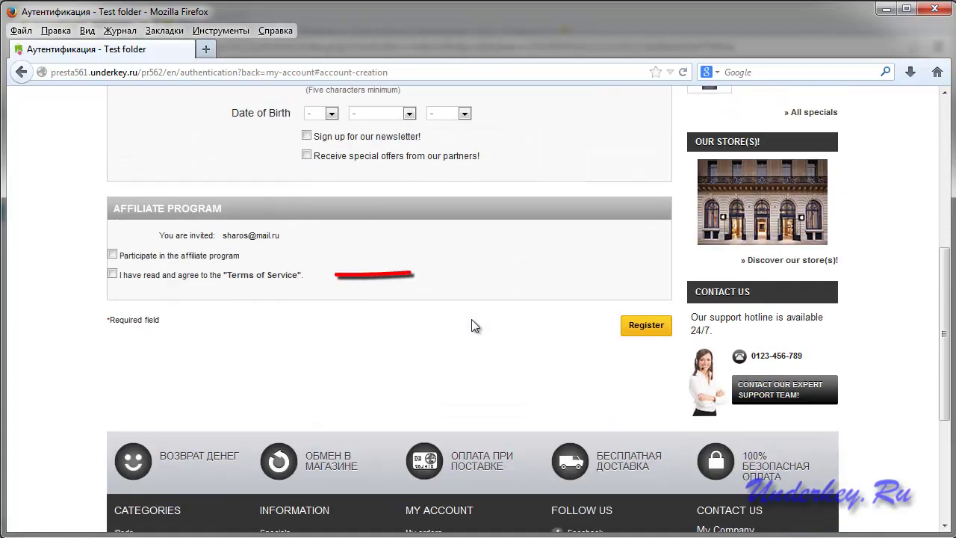
click(251, 276)
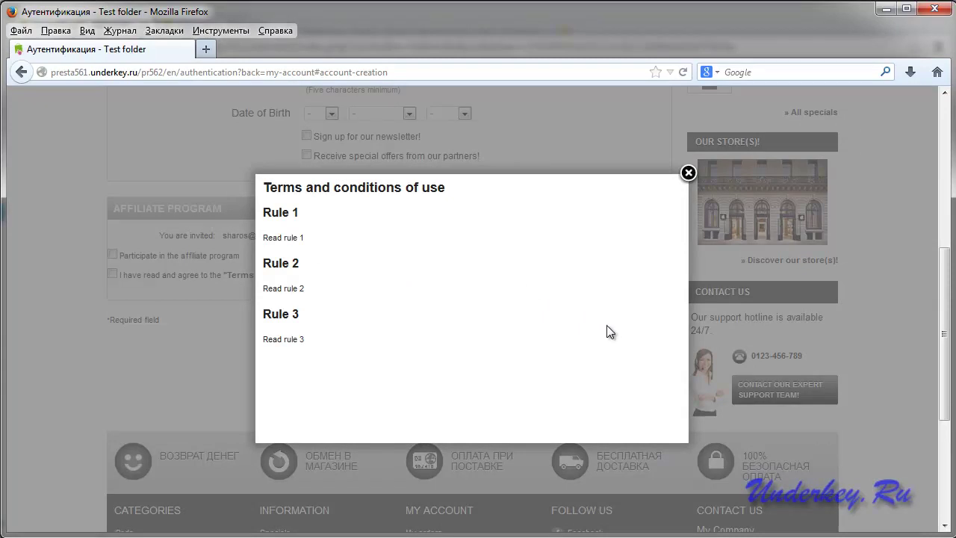
click(688, 174)
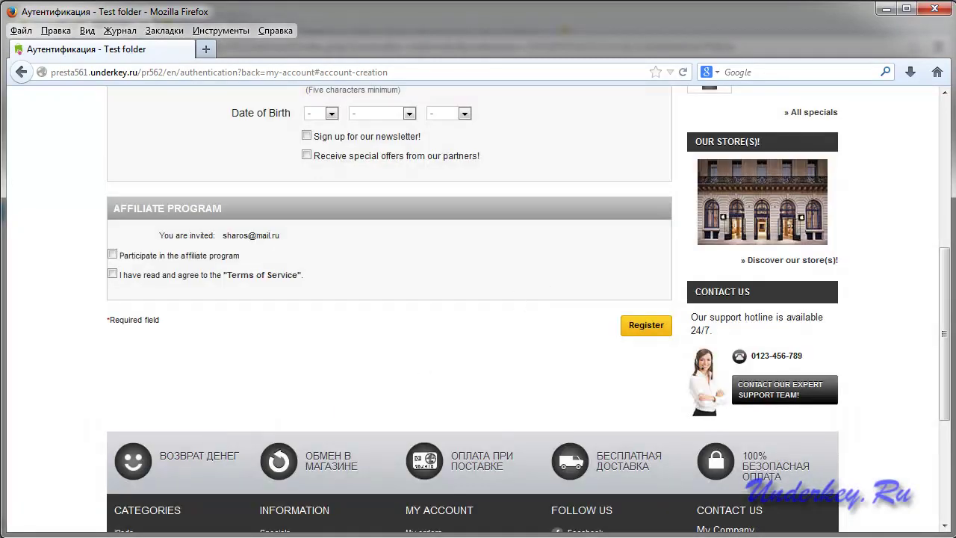
click(118, 527)
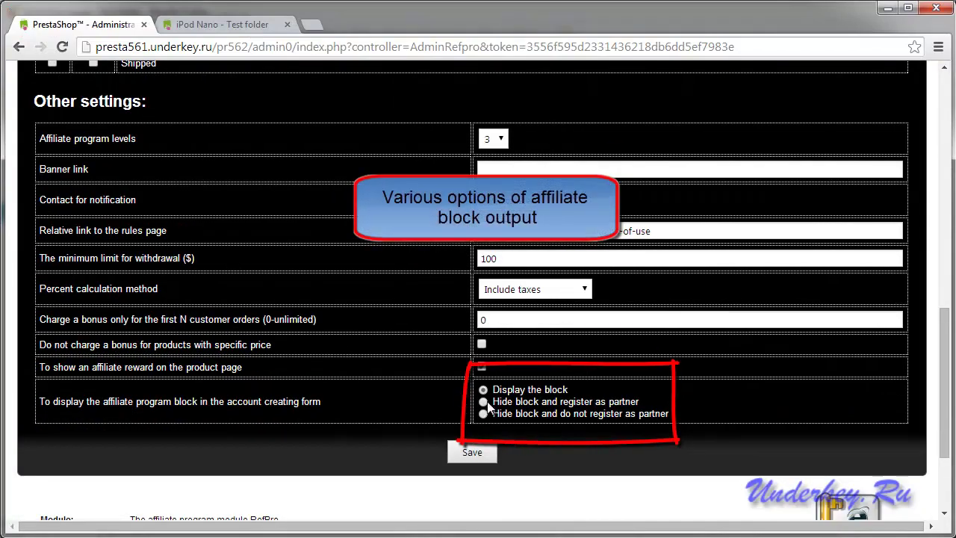
Set sign-up to 'Hide block and do not register as partner' and save the RefPro settings.
mouse_move(484, 404)
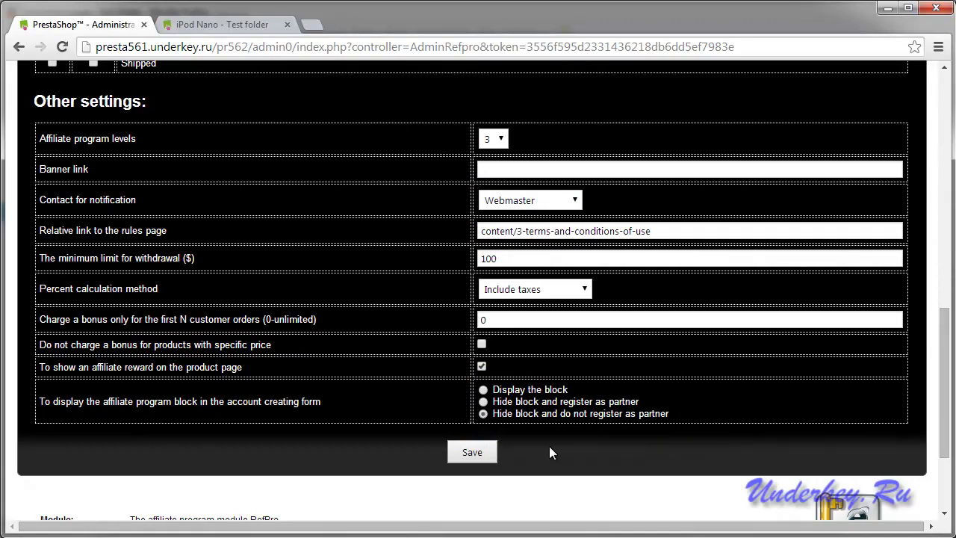
click(471, 451)
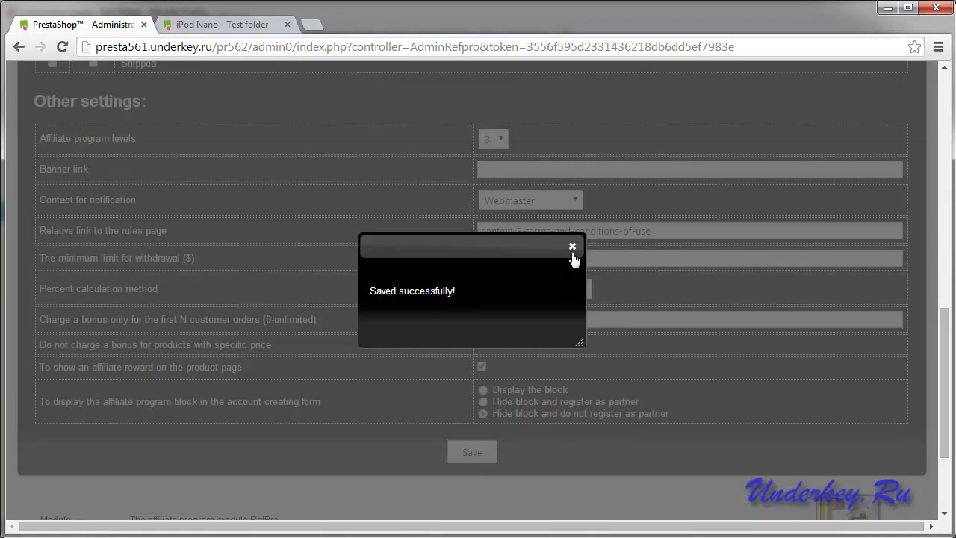
click(572, 247)
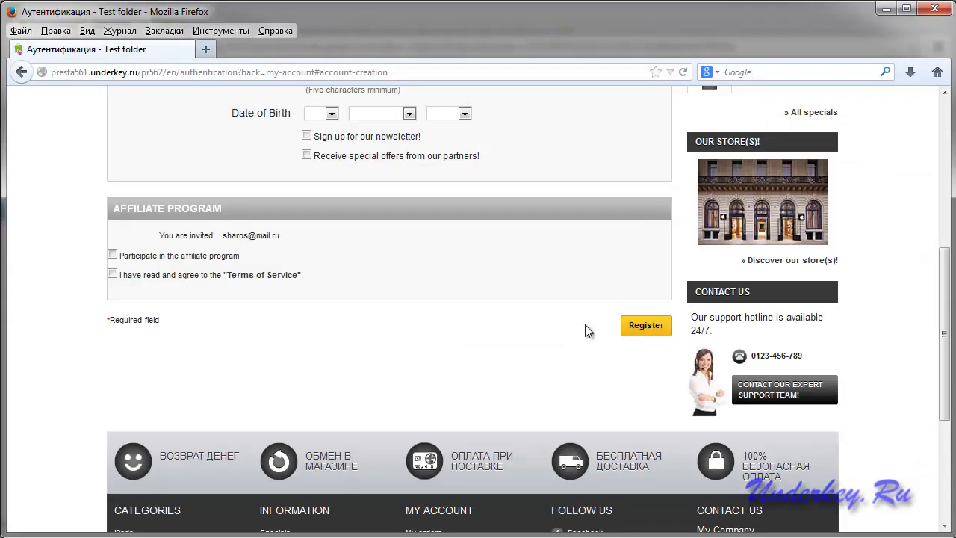
scroll(638, 291, up, 8)
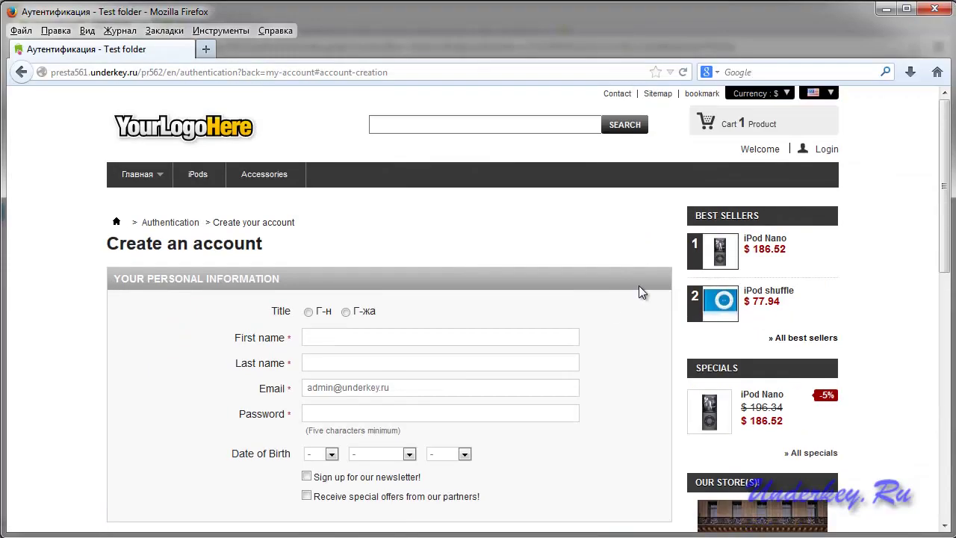
From the sign-in page, start creating an account with the new customer's saved email.
click(826, 149)
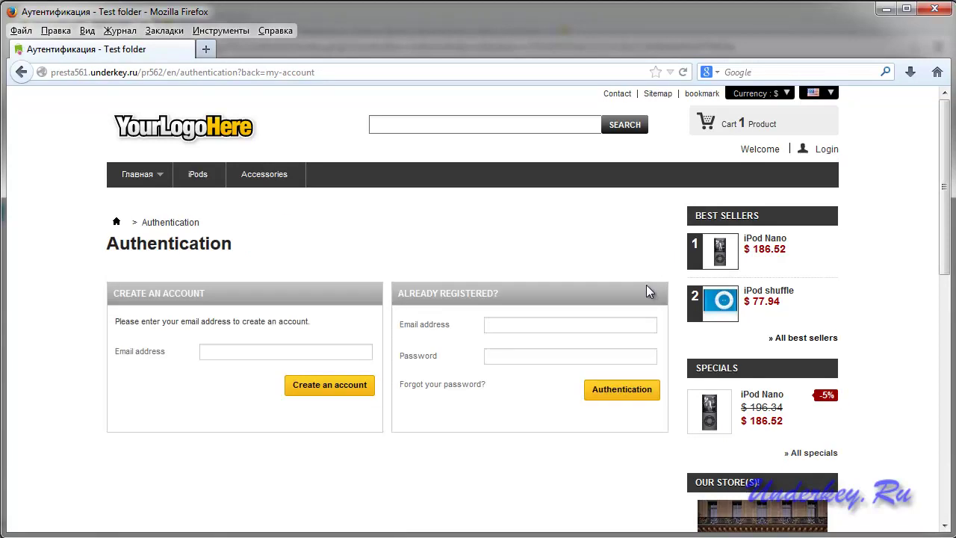
click(272, 353)
click(269, 354)
click(258, 367)
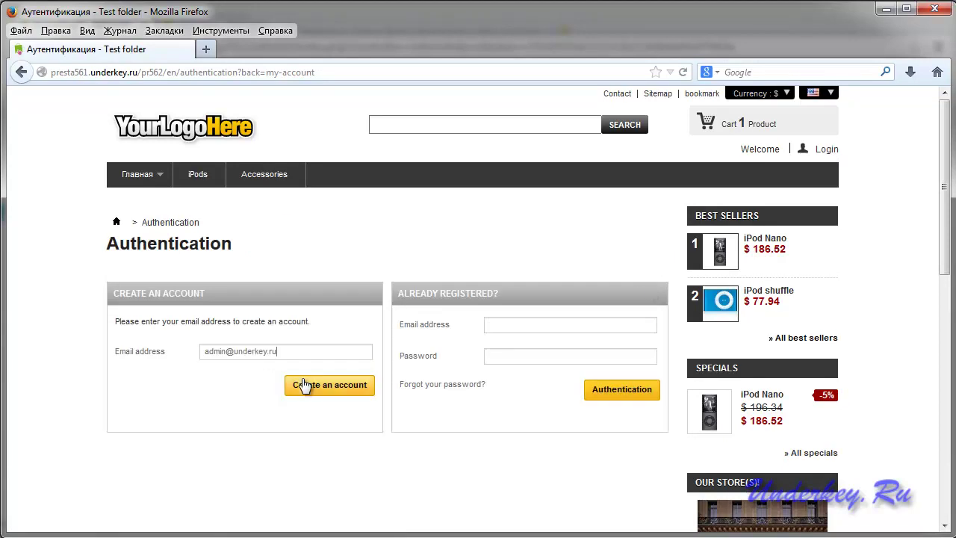
click(327, 390)
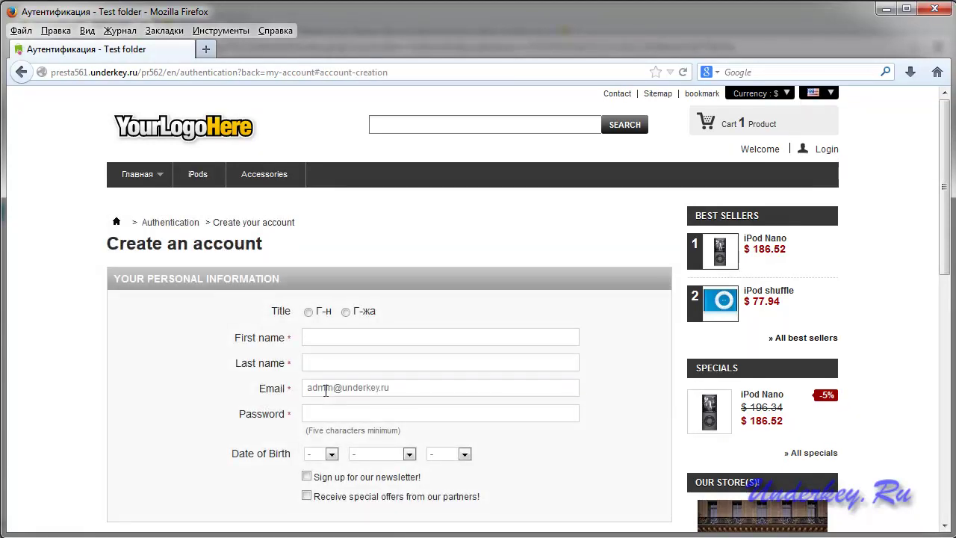
Fill in the customer's first name and remaining details, then register the account.
click(323, 171)
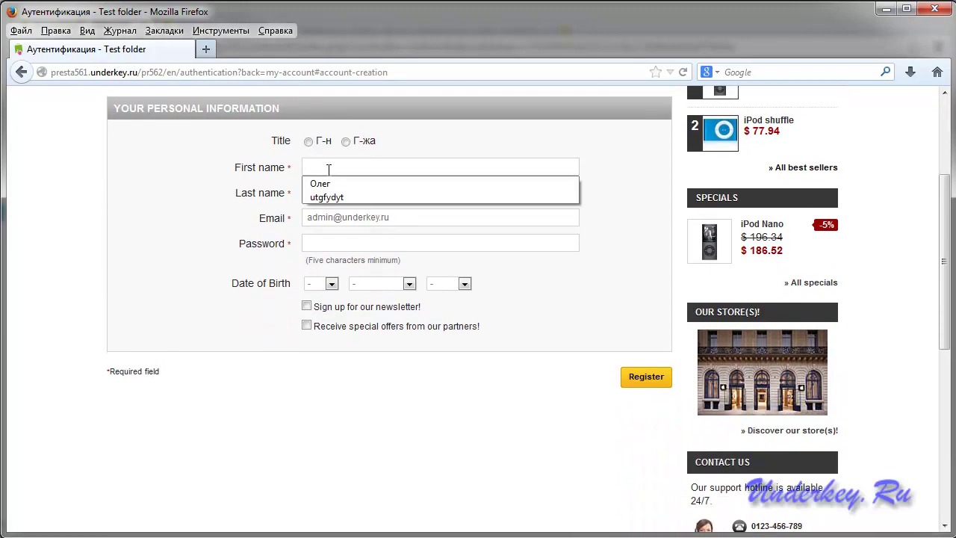
text(Ivan)
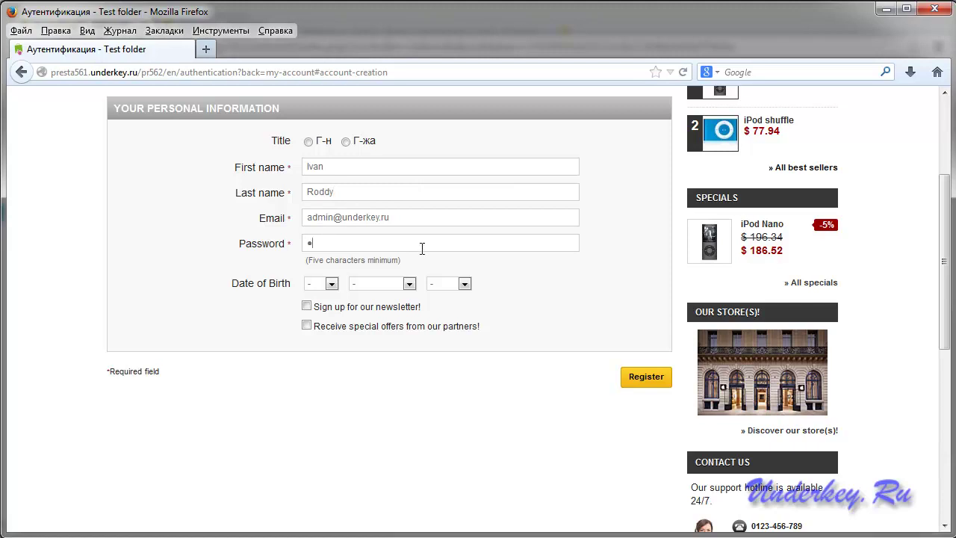
scroll(422, 248, down, 2)
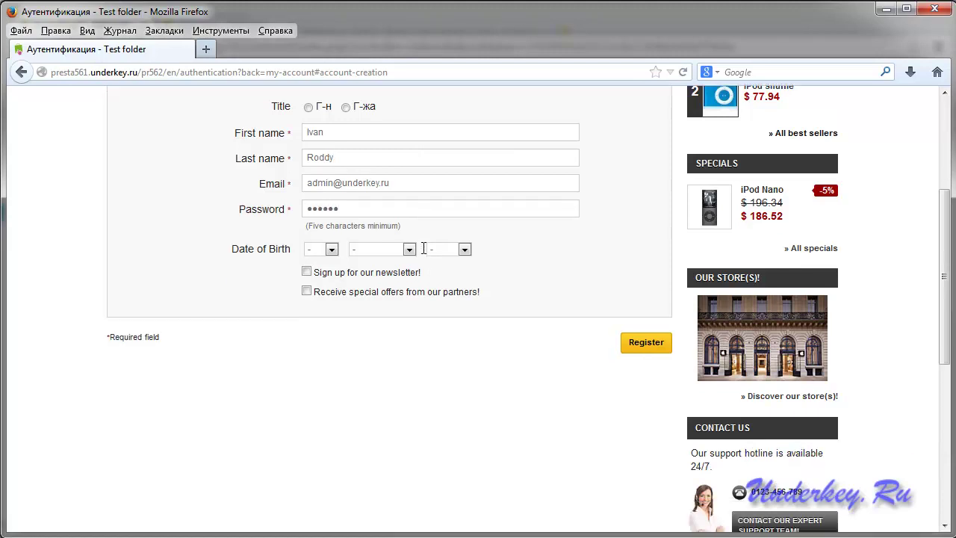
scroll(483, 381, up, 4)
click(643, 463)
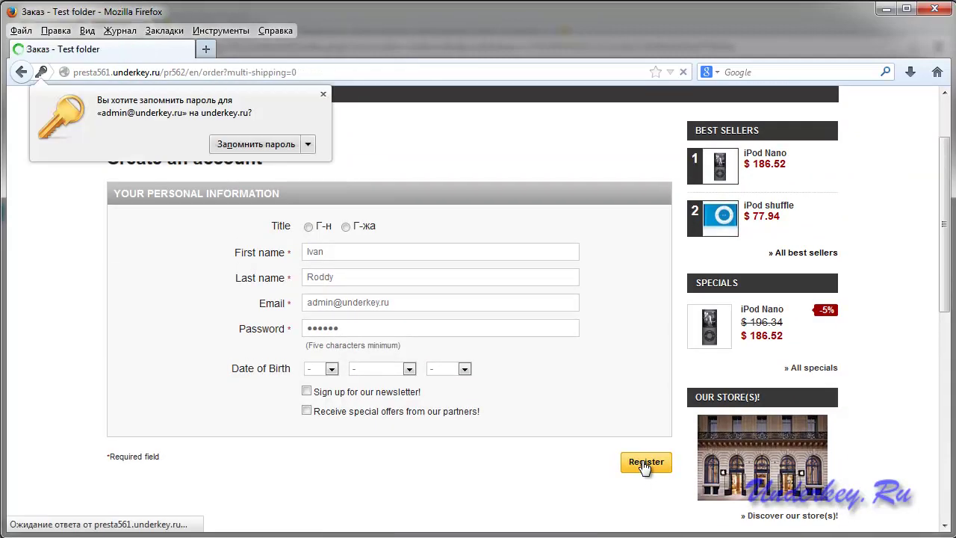
click(324, 94)
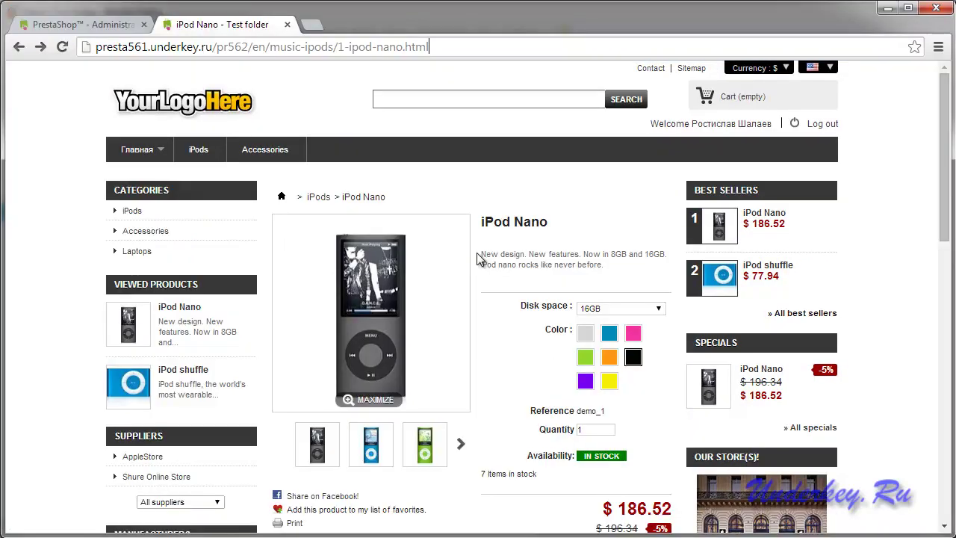
scroll(478, 257, down, 15)
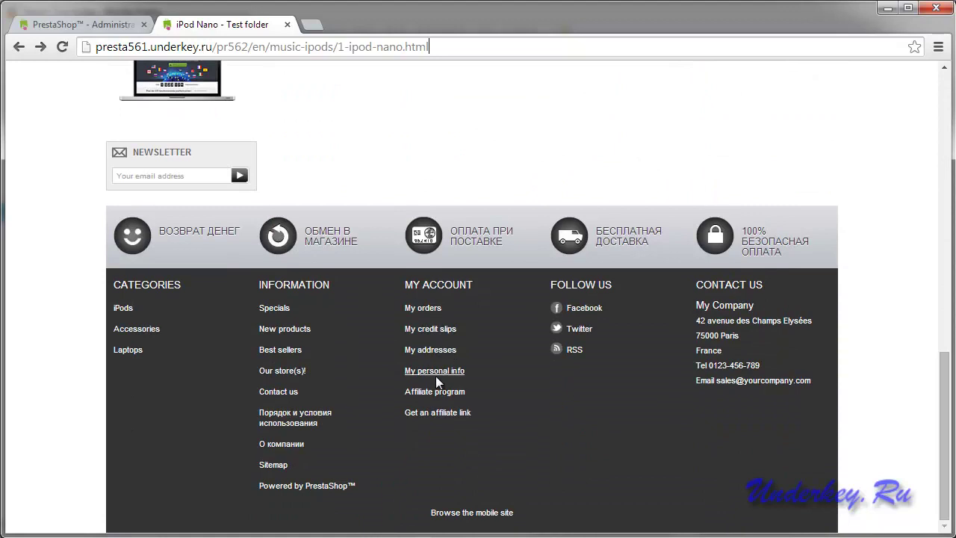
Open the partner's Affiliate program page and locate the new customer in its Affiliates list.
click(432, 392)
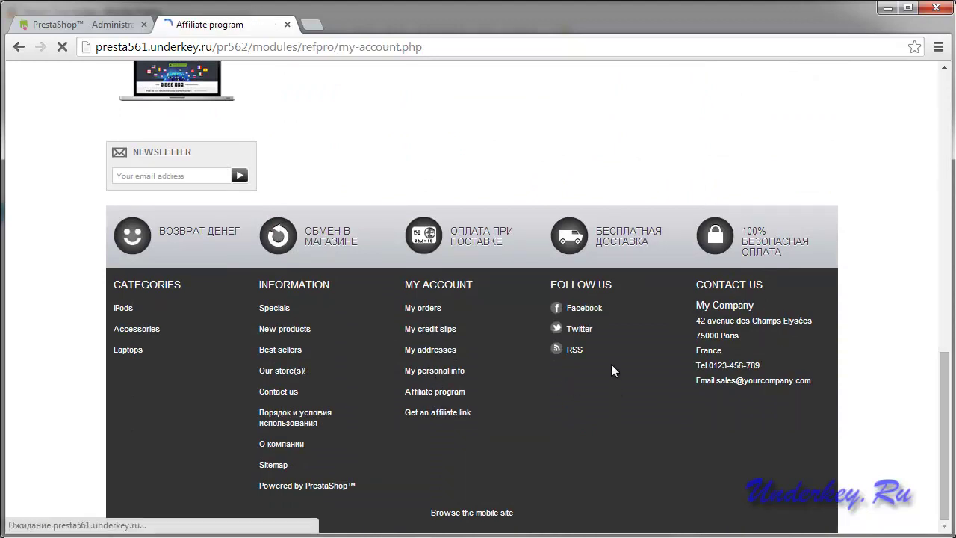
scroll(633, 243, down, 1)
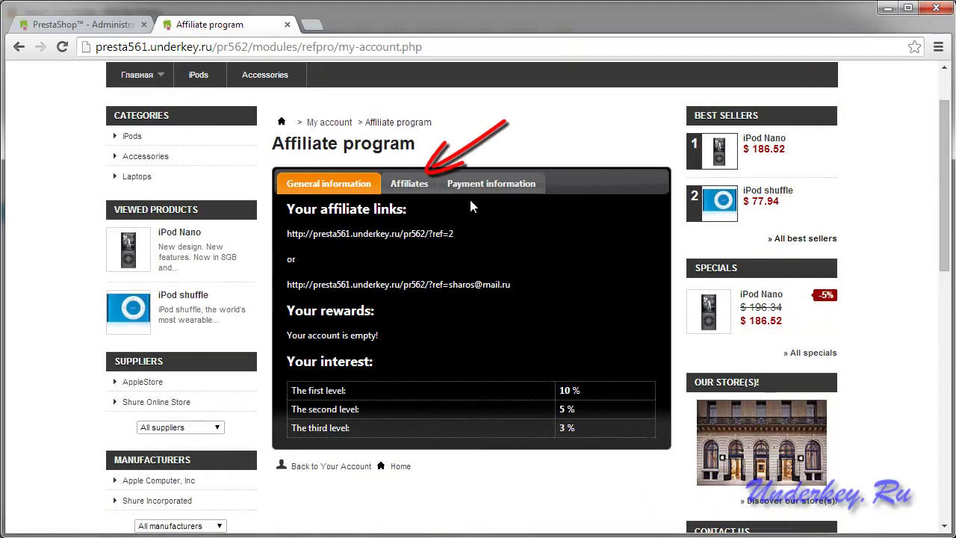
click(404, 183)
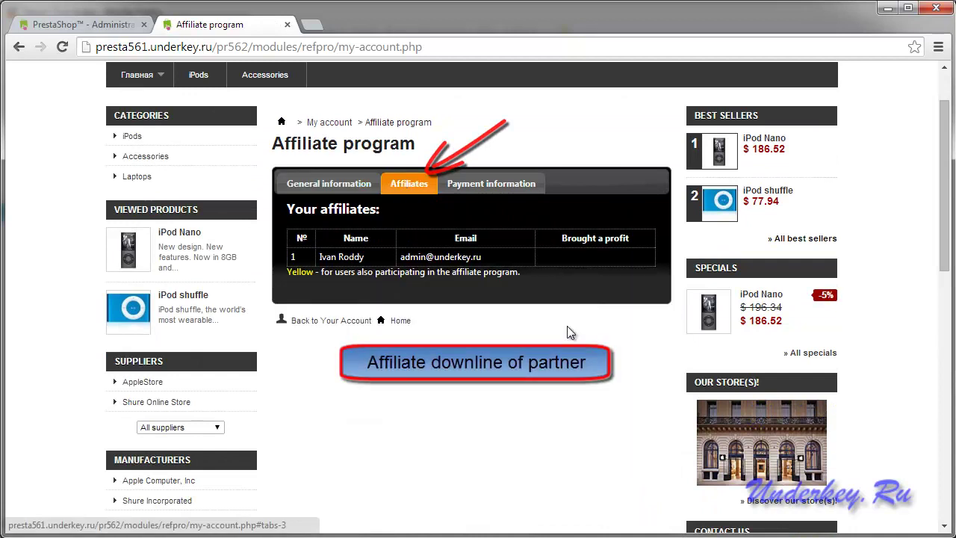
drag(490, 256, 317, 258)
click(521, 333)
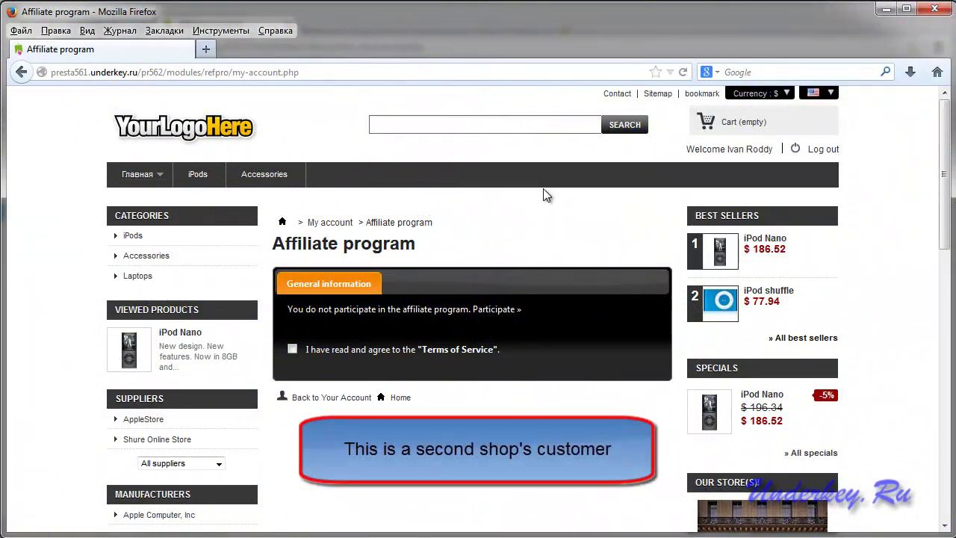
Read and accept the Terms of Service, then join the affiliate program with Participate ».
drag(775, 152, 728, 152)
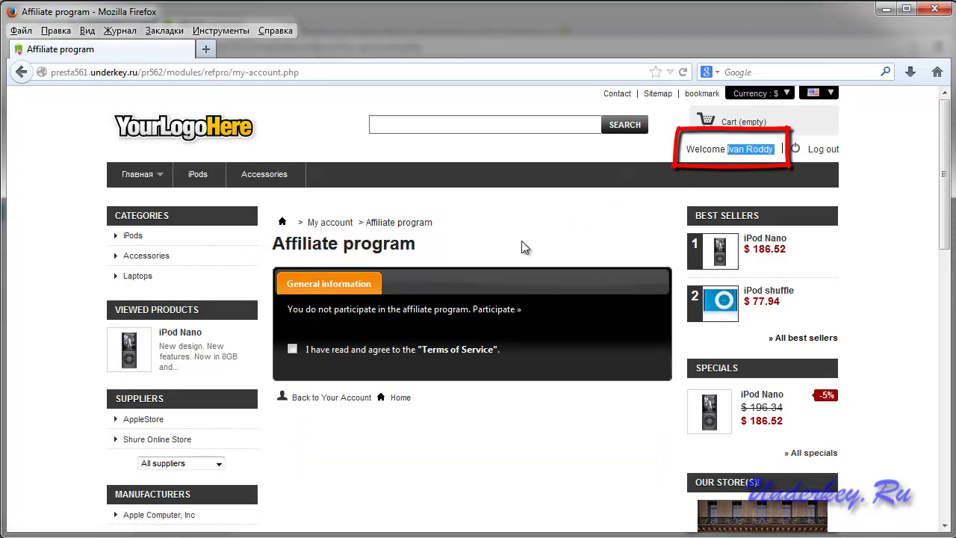
click(455, 353)
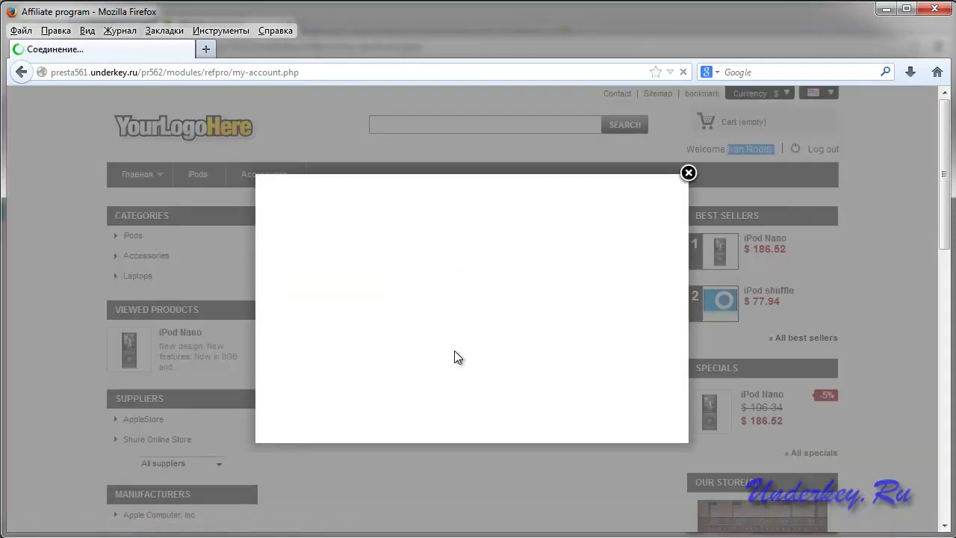
click(688, 173)
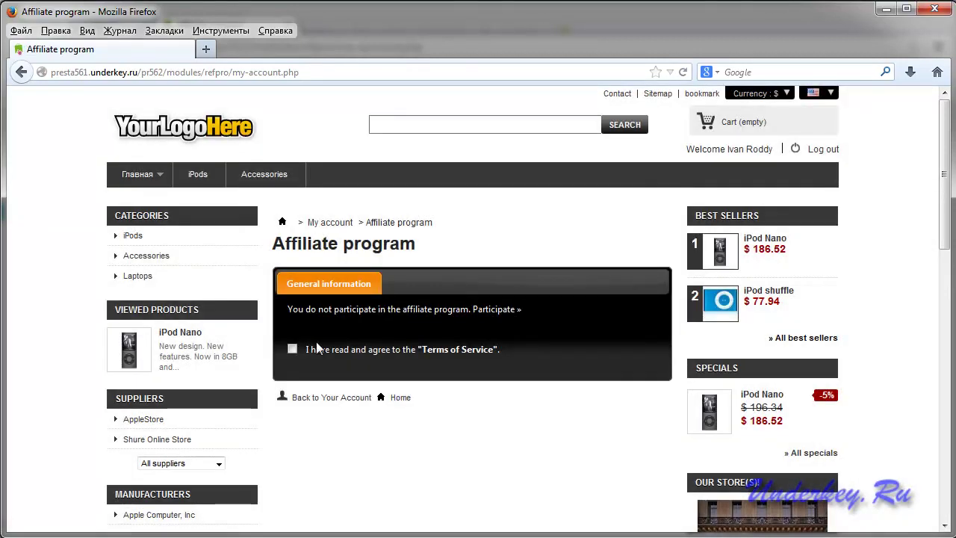
click(497, 313)
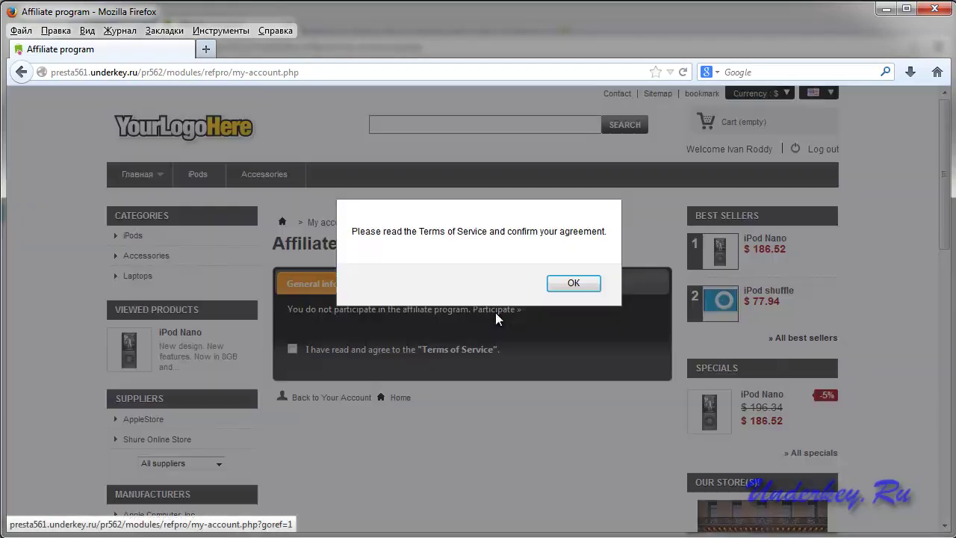
click(573, 283)
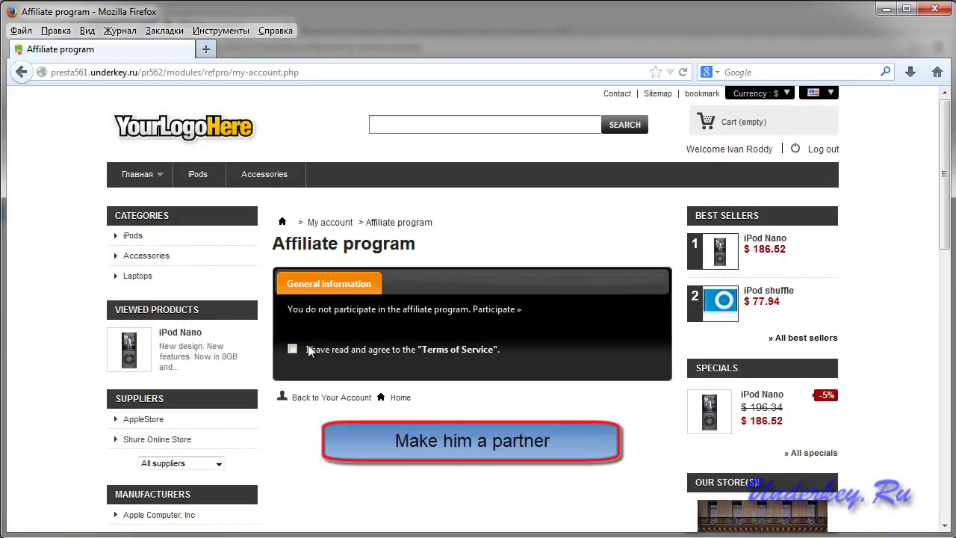
click(499, 311)
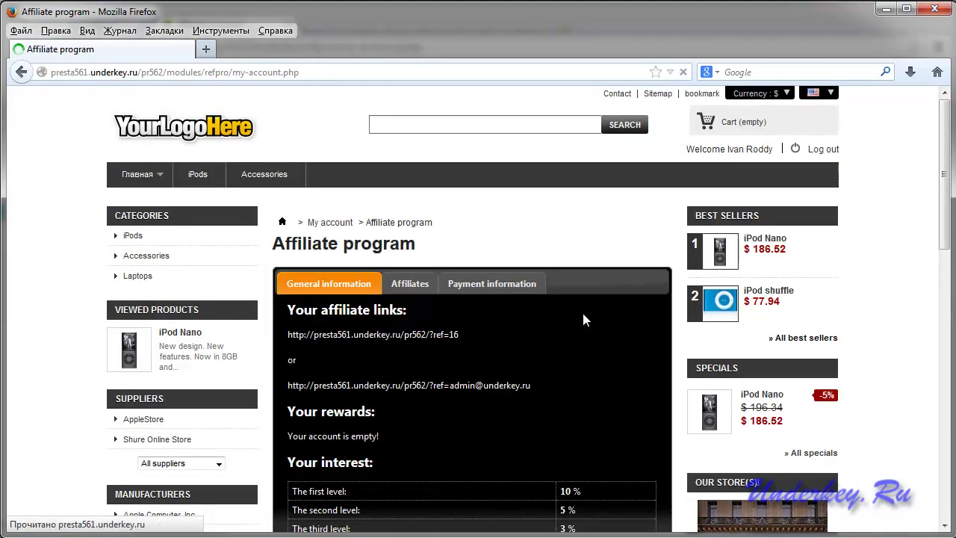
Check the customer's sponsor details on the Affiliates tab.
scroll(581, 313, down, 1)
scroll(583, 323, down, 4)
scroll(582, 323, up, 2)
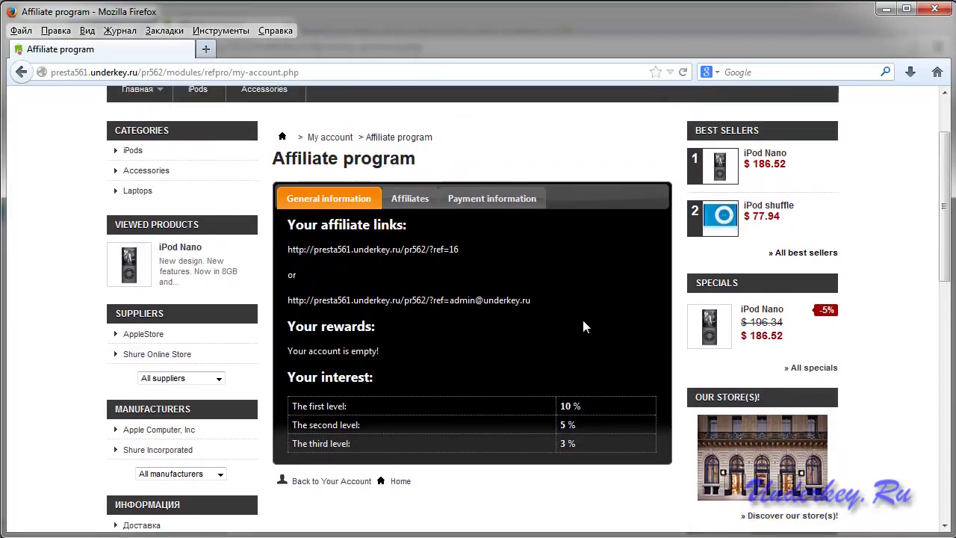
click(417, 202)
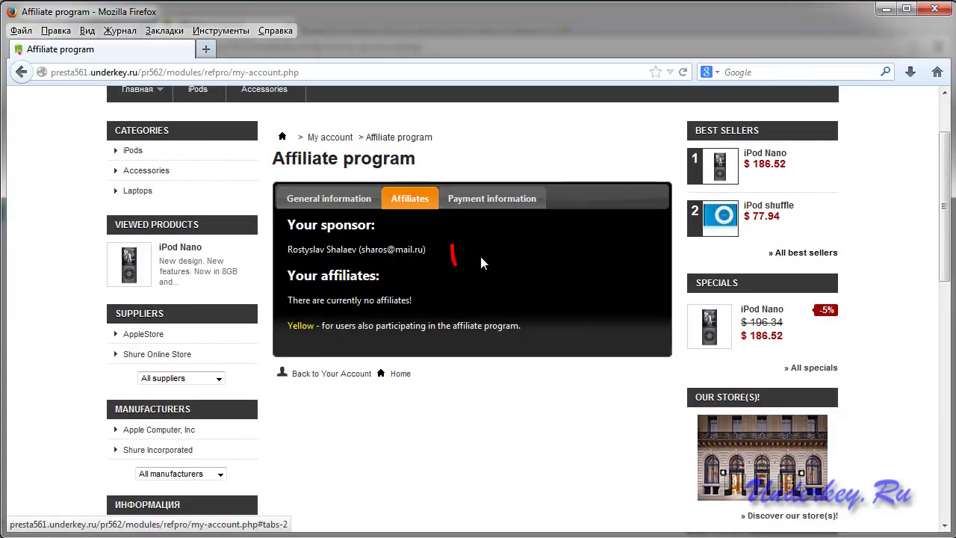
drag(434, 257, 295, 233)
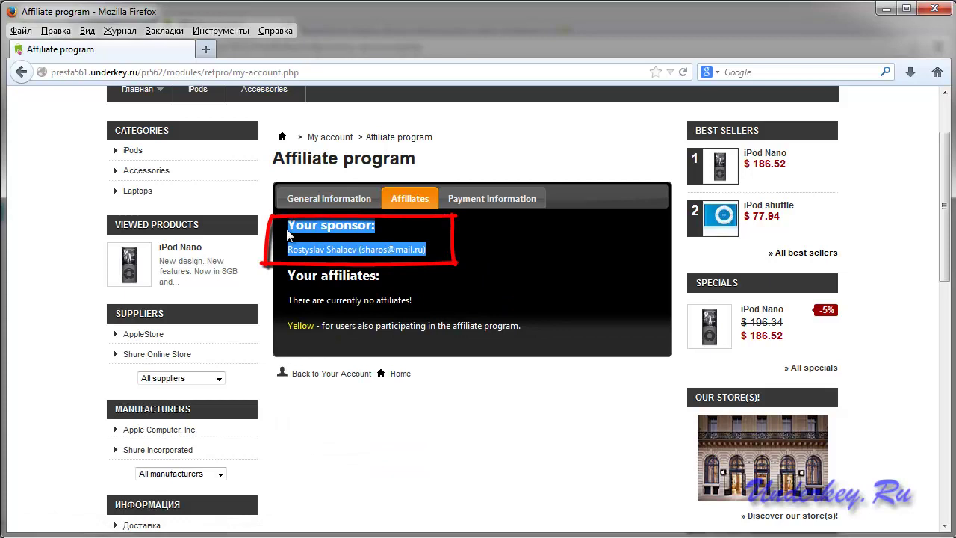
click(477, 256)
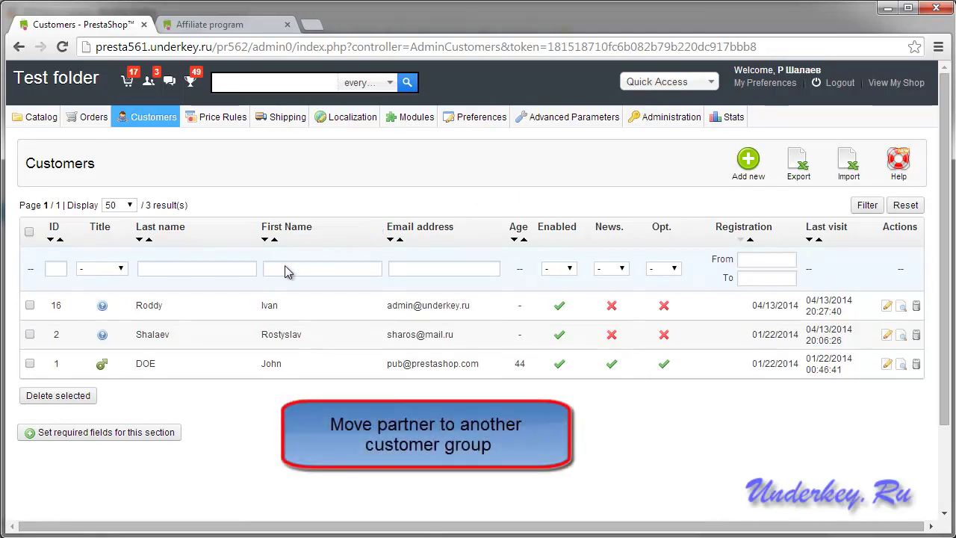
Edit the new customer, make VIP the default group, tick VIP group access, and save.
click(887, 308)
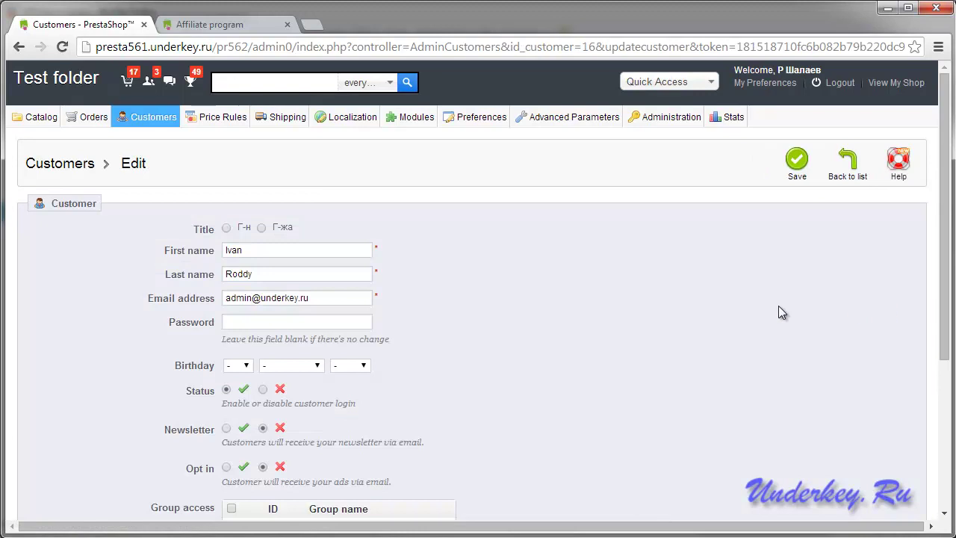
scroll(545, 348, down, 3)
scroll(546, 348, up, 1)
click(277, 479)
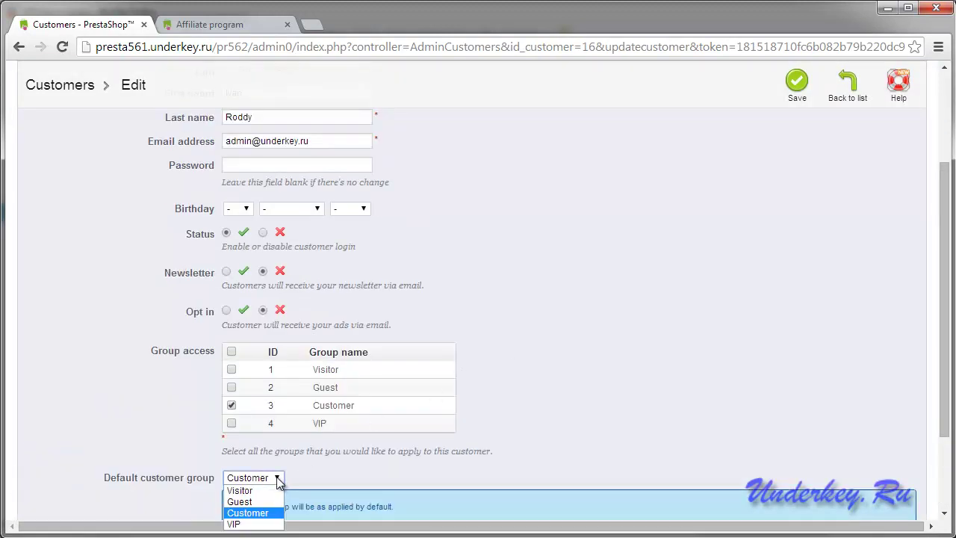
click(241, 524)
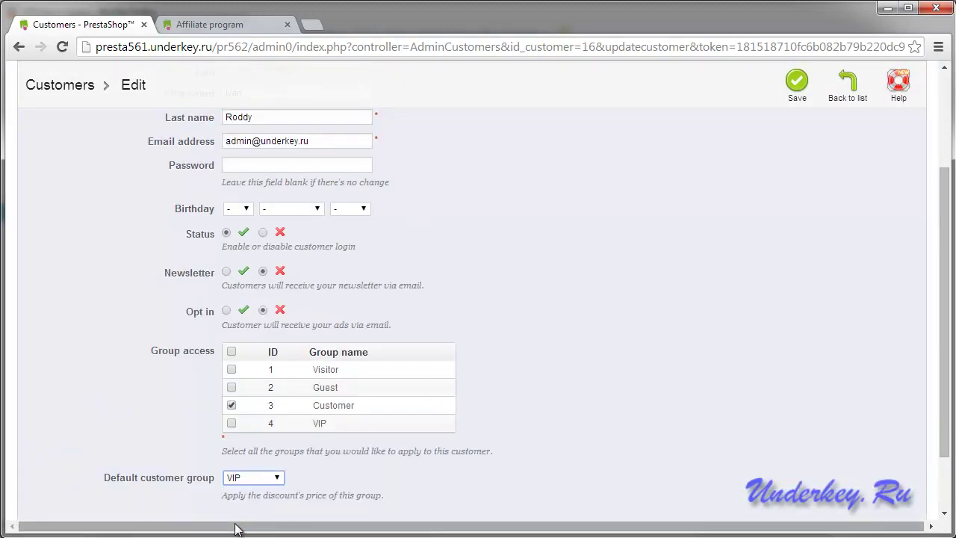
click(231, 423)
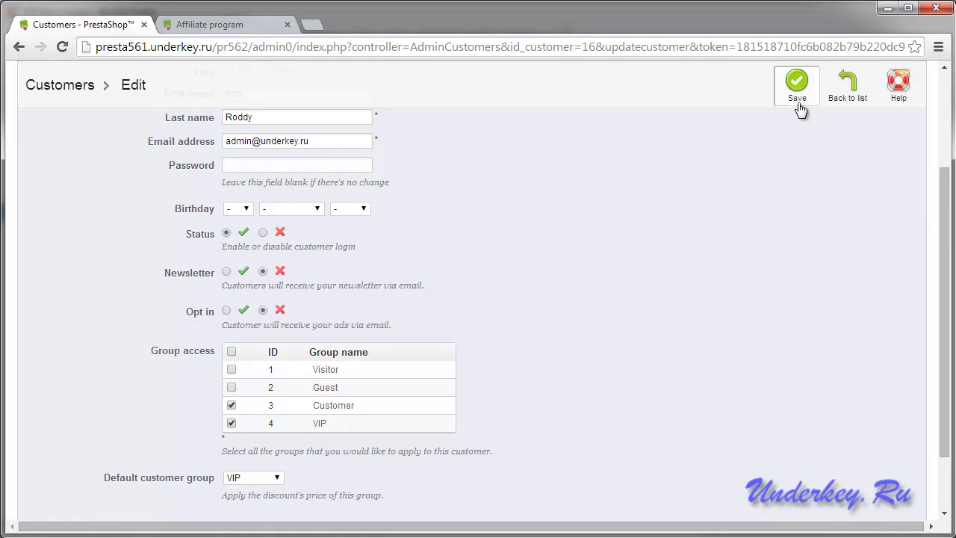
click(796, 88)
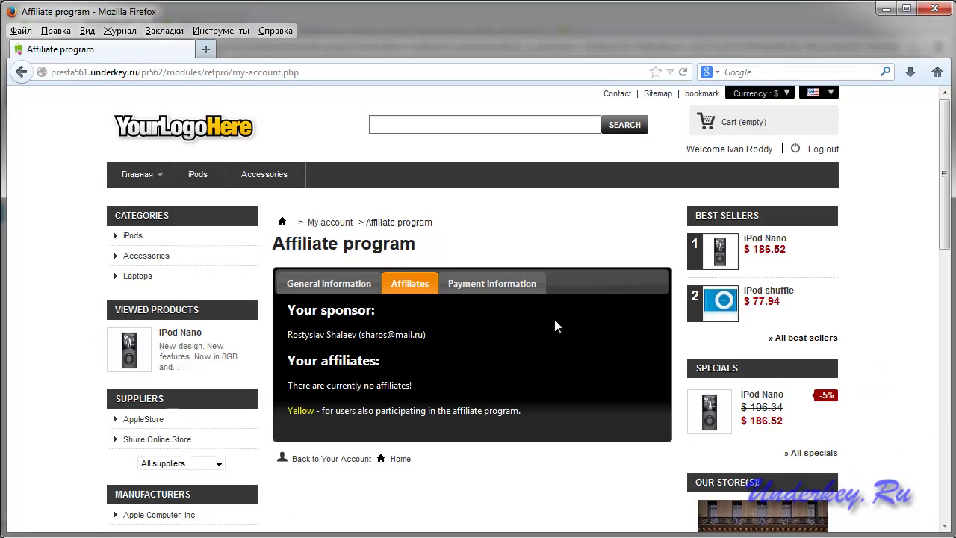
Reload the customer's storefront account page and confirm neither it nor the footer offers the affiliate program.
scroll(576, 277, down, 2)
scroll(577, 274, up, 2)
click(683, 73)
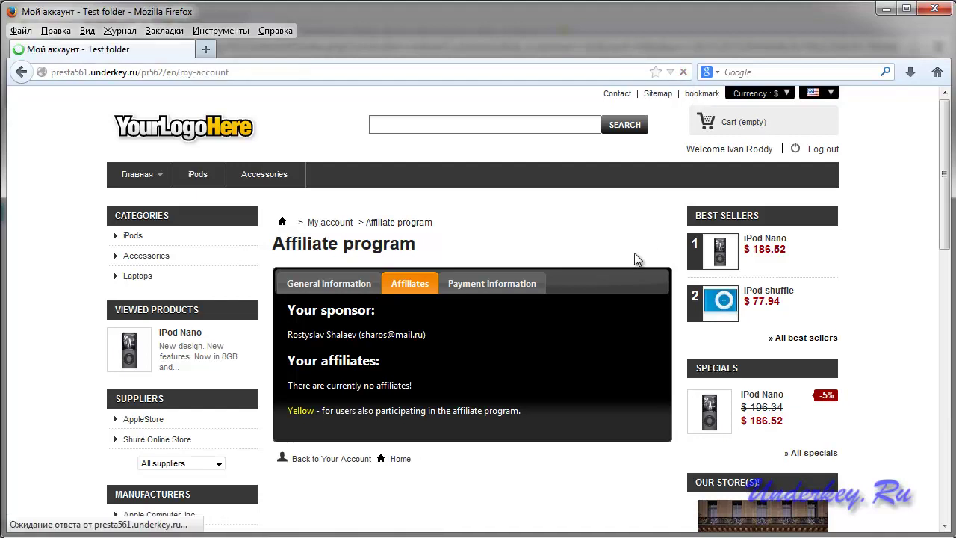
scroll(552, 276, down, 2)
scroll(553, 282, down, 1)
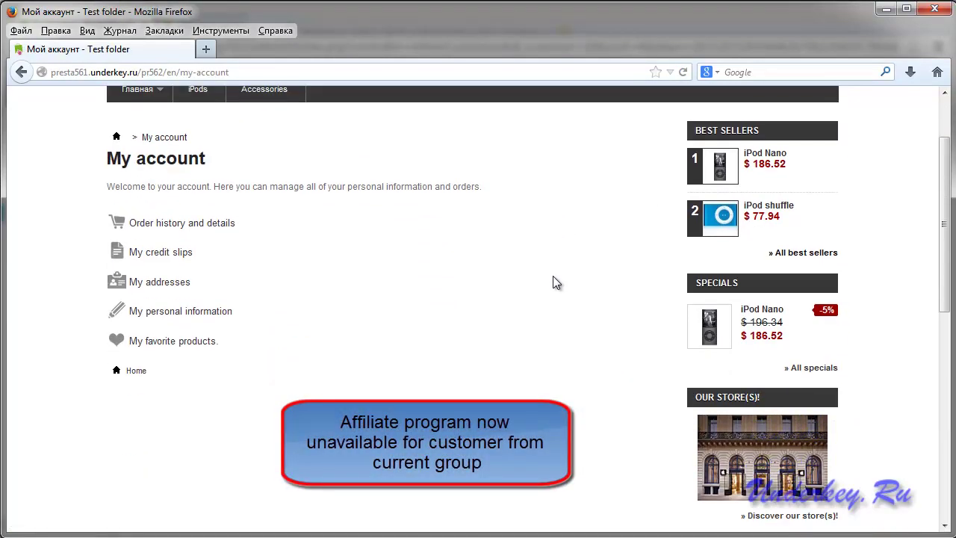
drag(256, 349, 119, 233)
click(482, 340)
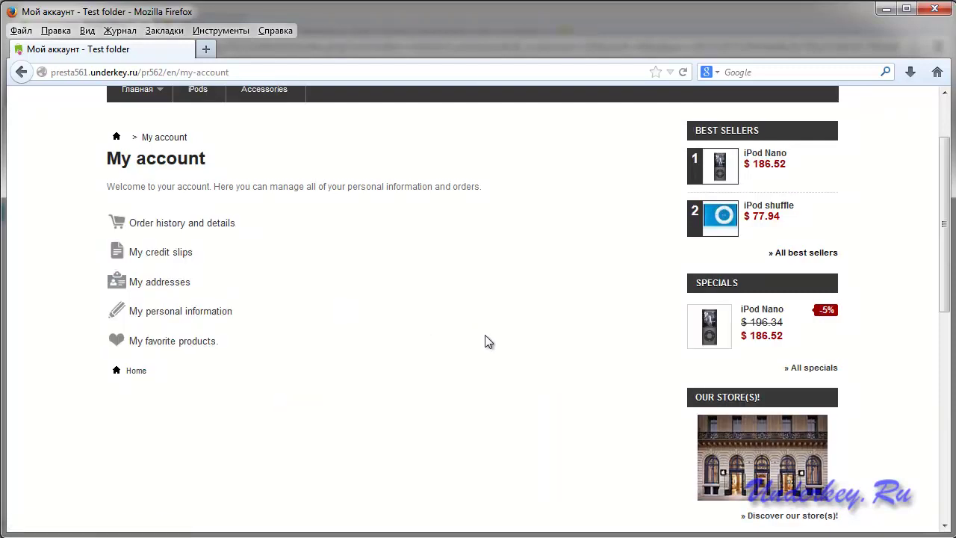
scroll(506, 373, down, 6)
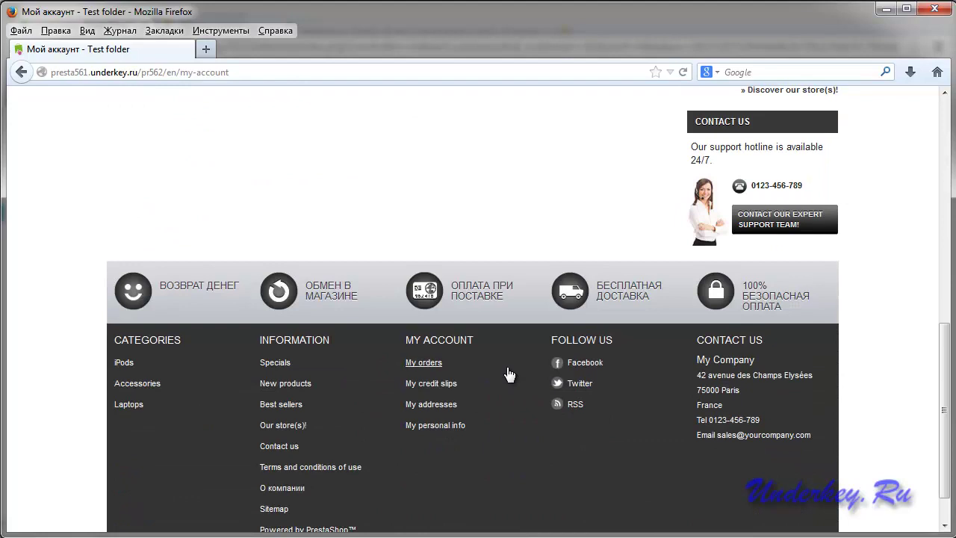
drag(486, 378, 530, 407)
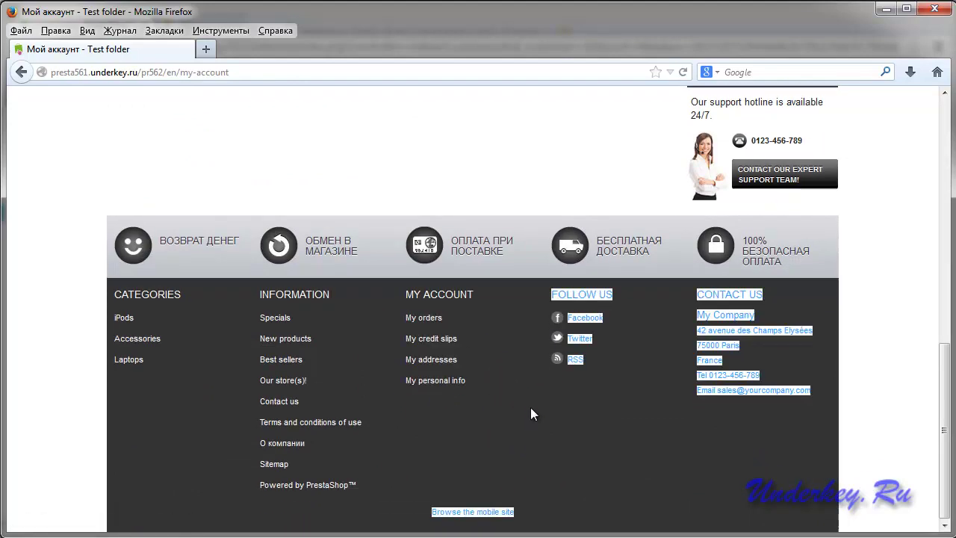
scroll(458, 177, up, 5)
scroll(440, 241, up, 3)
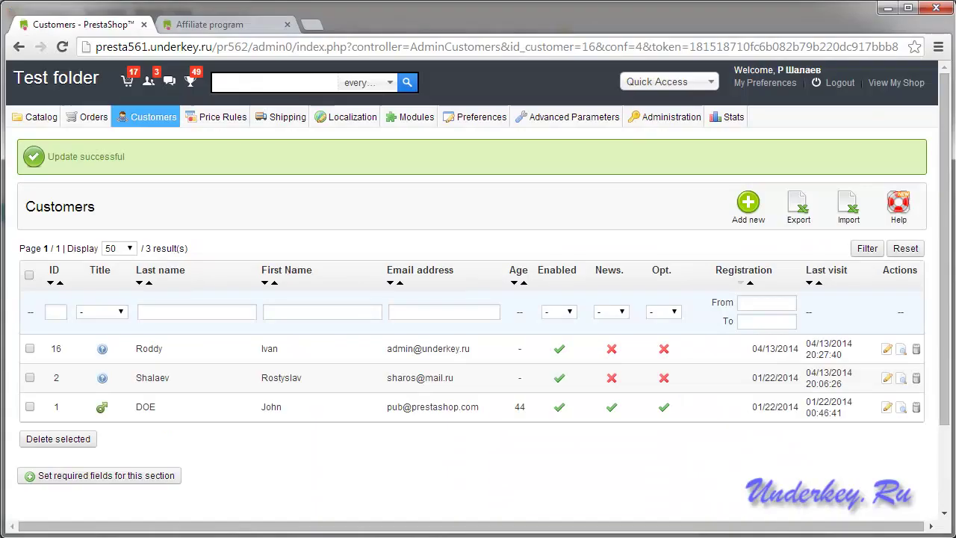
Enable the affiliate program for VIP with 20% first-level and 10% second-level rewards, and save.
mouse_move(151, 121)
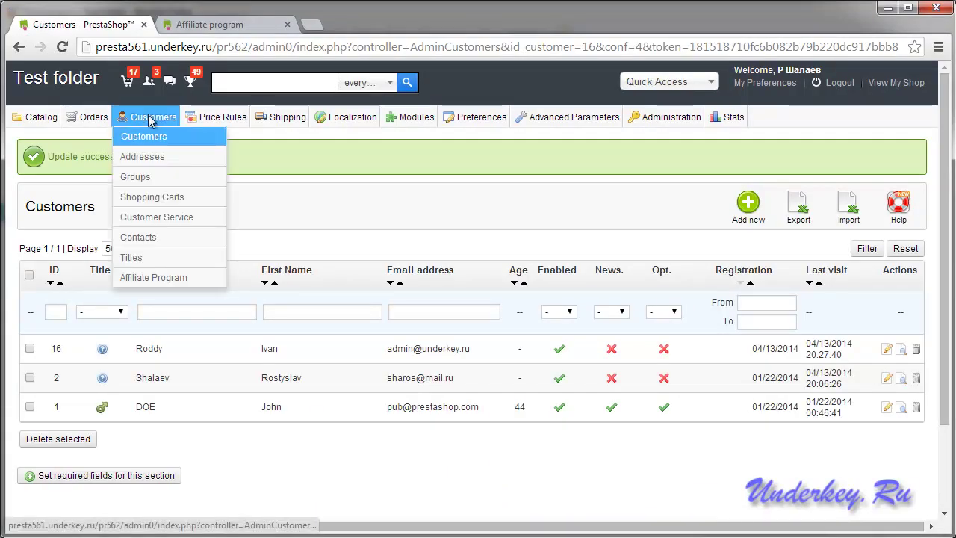
click(154, 277)
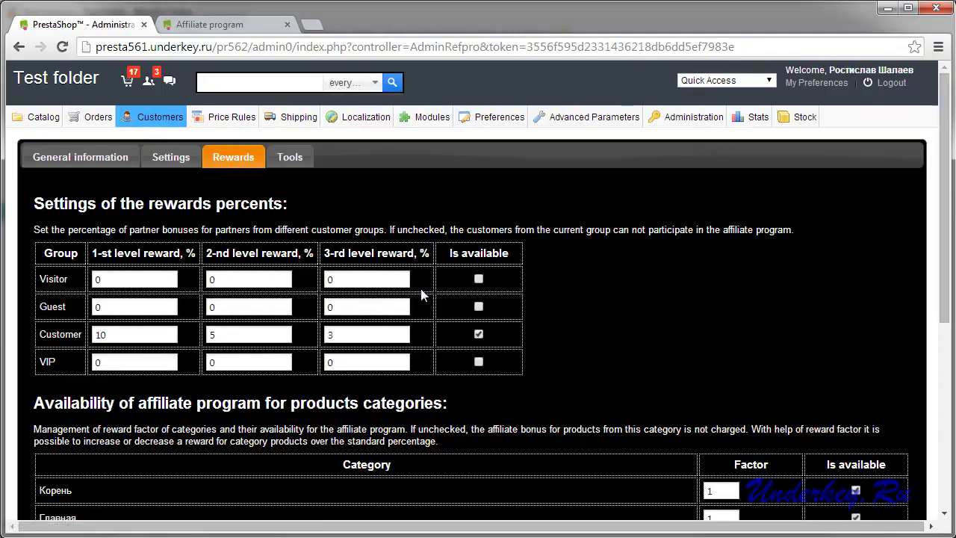
drag(57, 363, 38, 363)
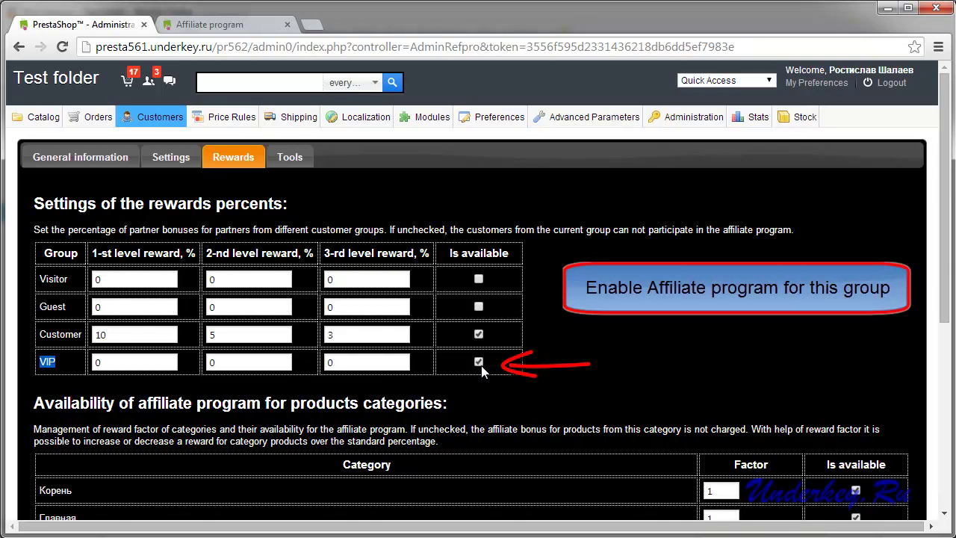
click(104, 362)
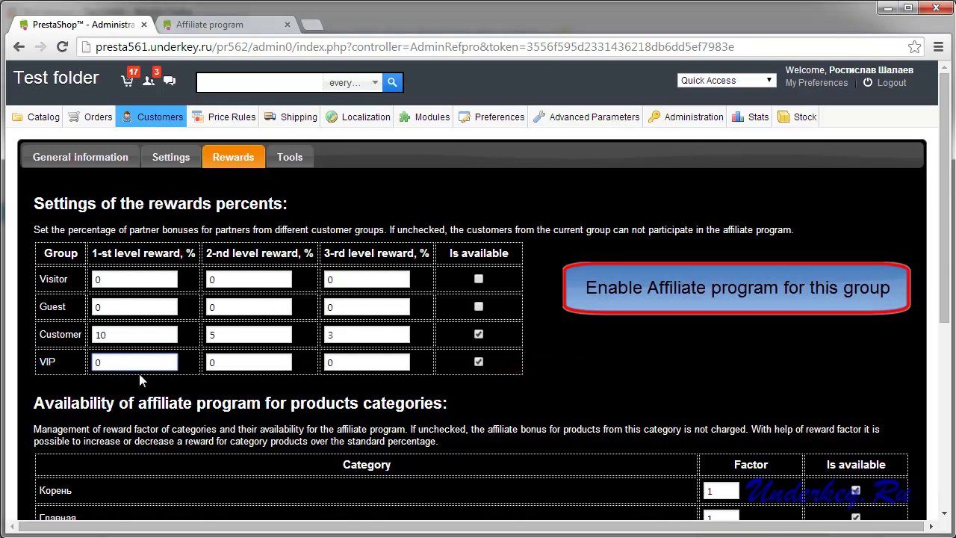
text(2)
click(210, 362)
text(1)
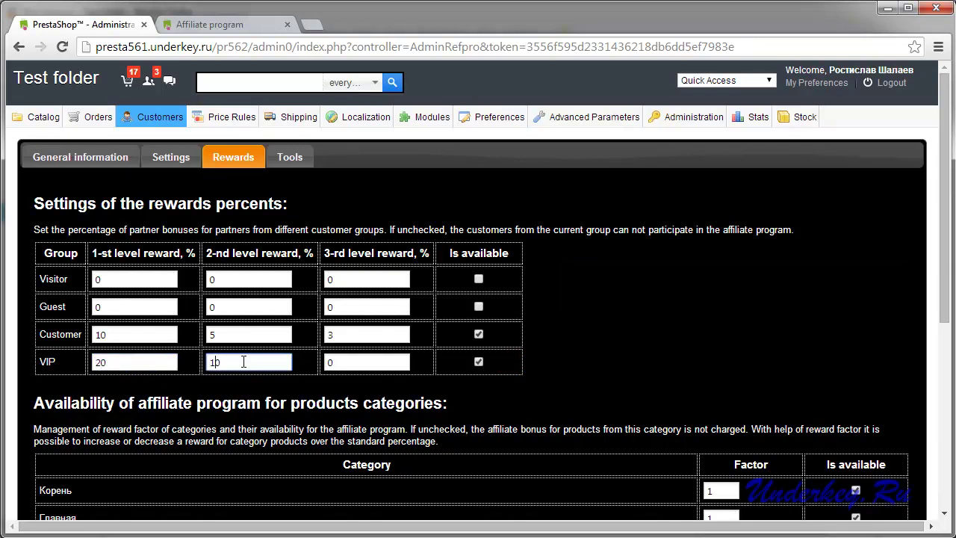
scroll(334, 357, down, 1)
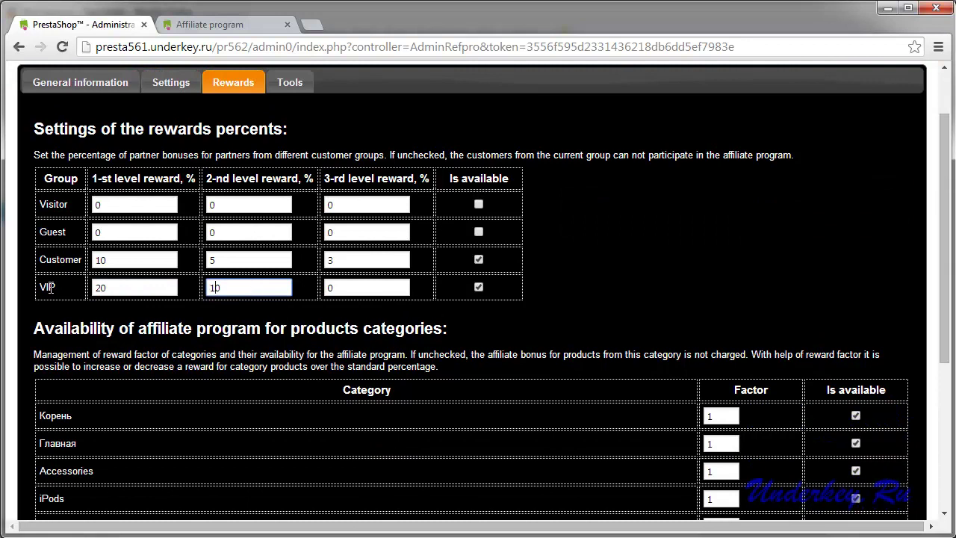
scroll(543, 308, down, 3)
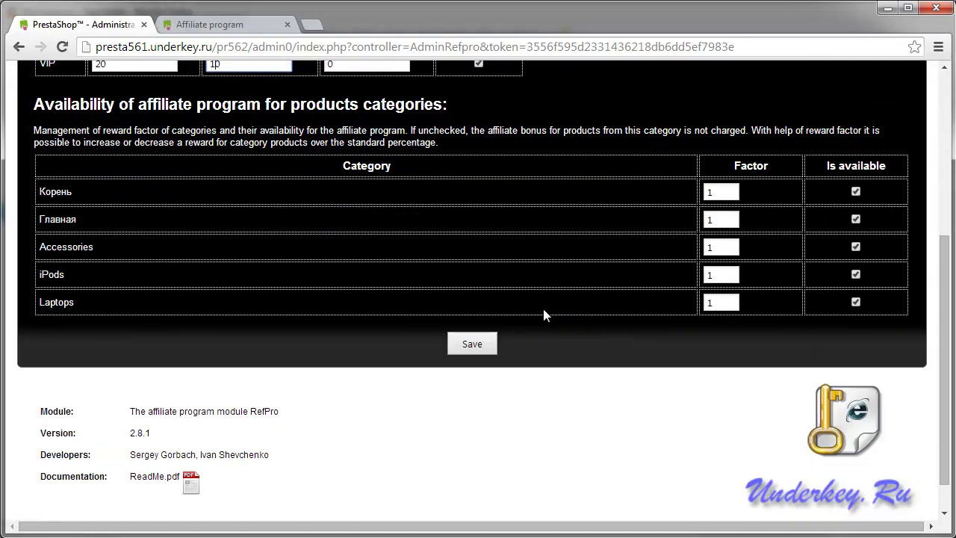
click(480, 340)
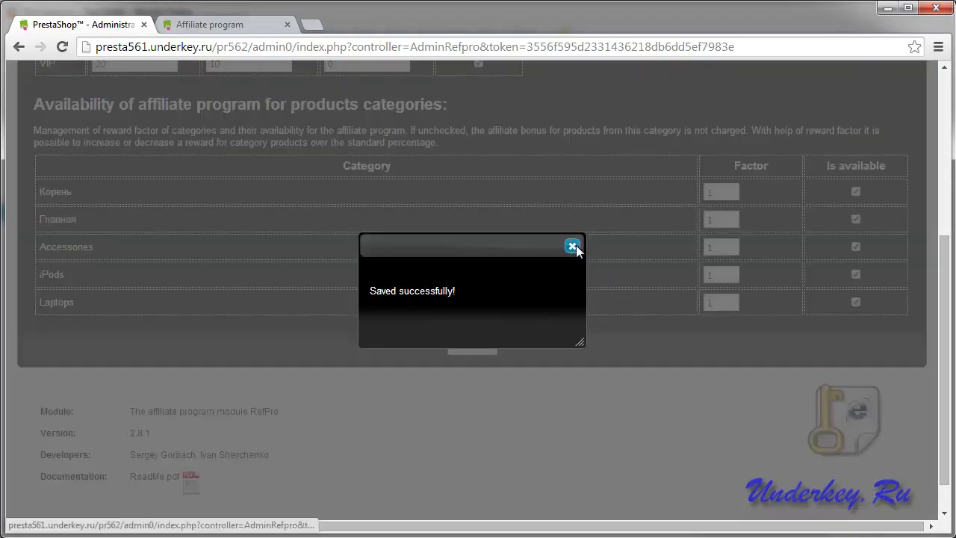
click(573, 247)
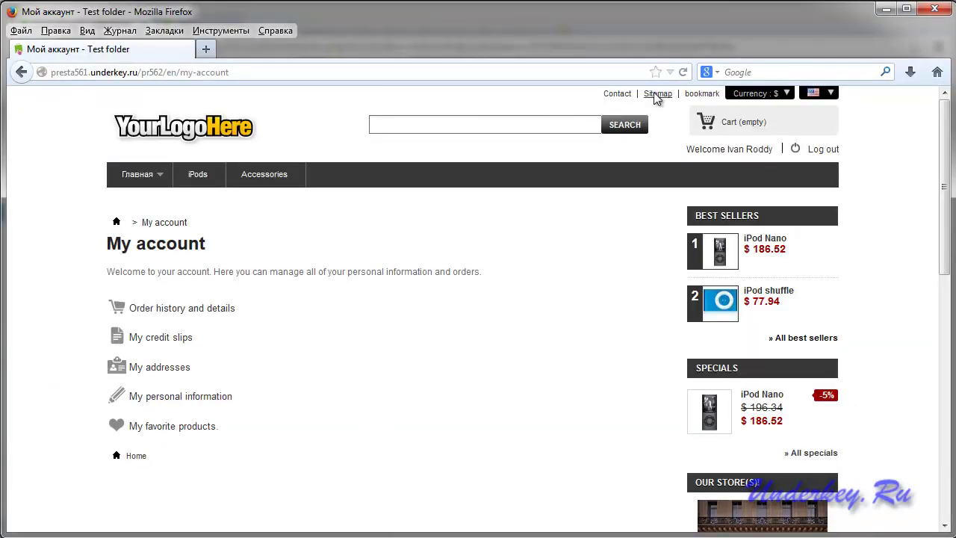
Reload My account, open the VIP customer's Affiliate program page, and check its 20%/10% interest.
click(683, 73)
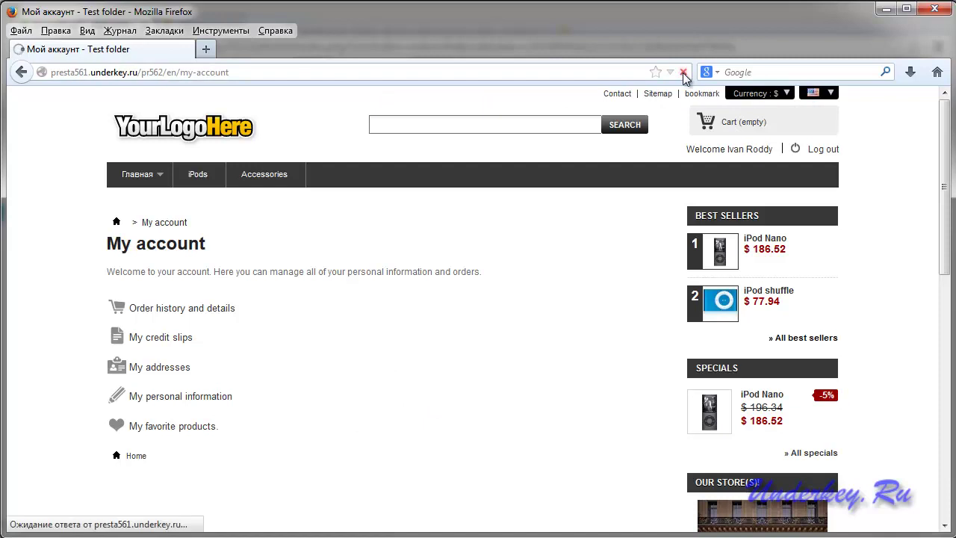
scroll(411, 395, down, 2)
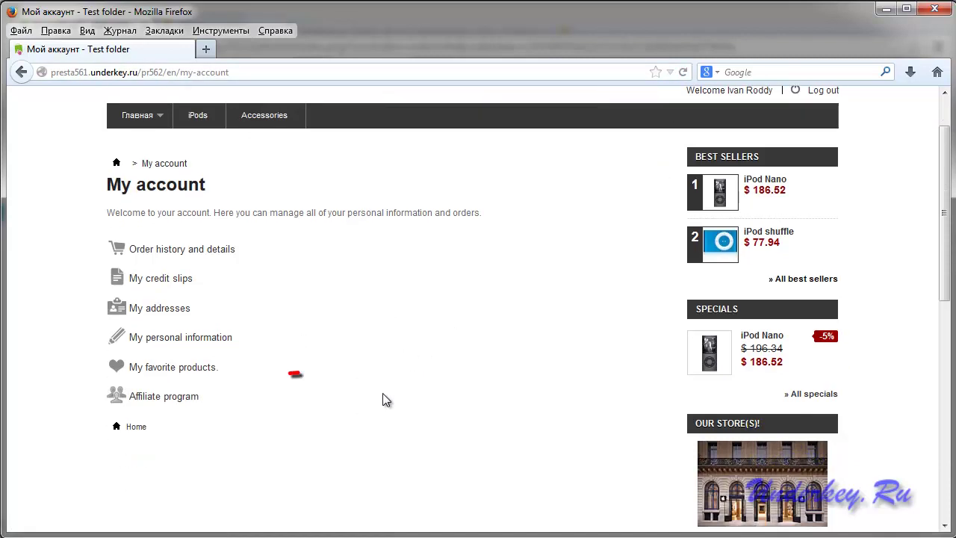
click(154, 373)
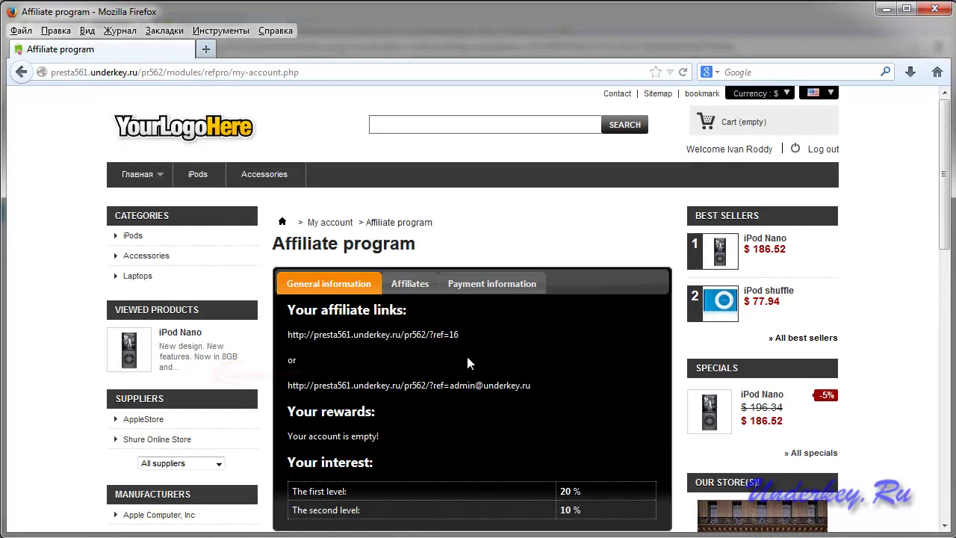
scroll(508, 358, down, 4)
drag(599, 341, 295, 321)
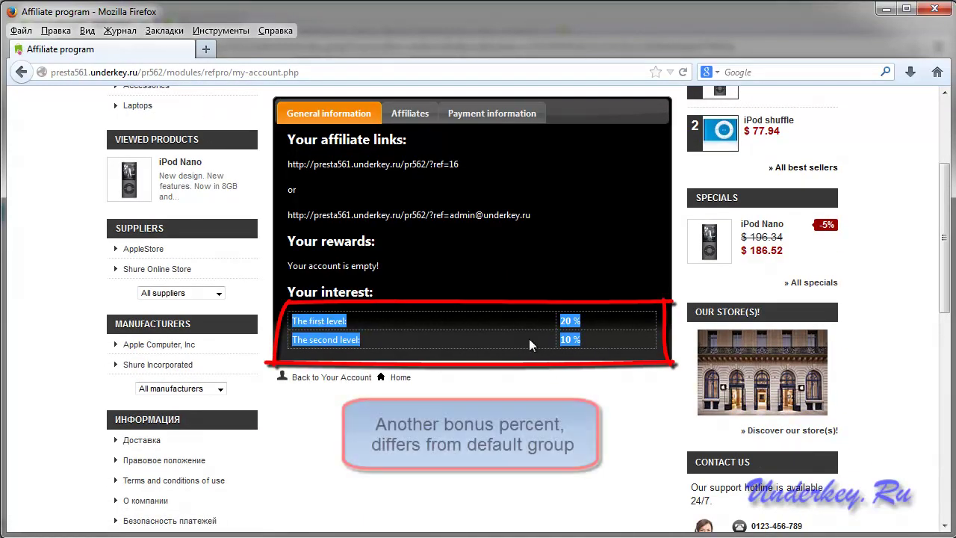
click(585, 344)
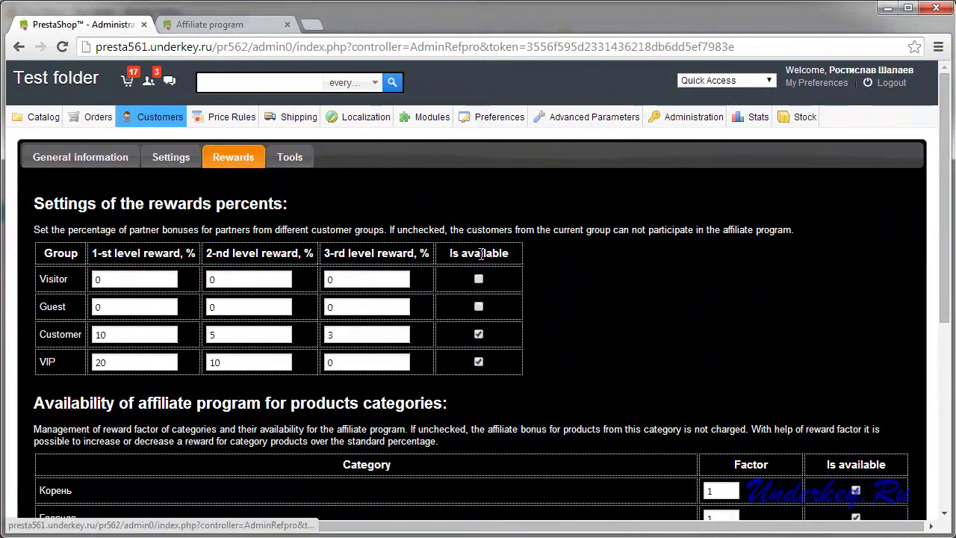
Save the RefPro category settings and confirm the iPod Nano page lists a $37.30 affiliate reward.
scroll(515, 257, down, 3)
scroll(100, 321, down, 1)
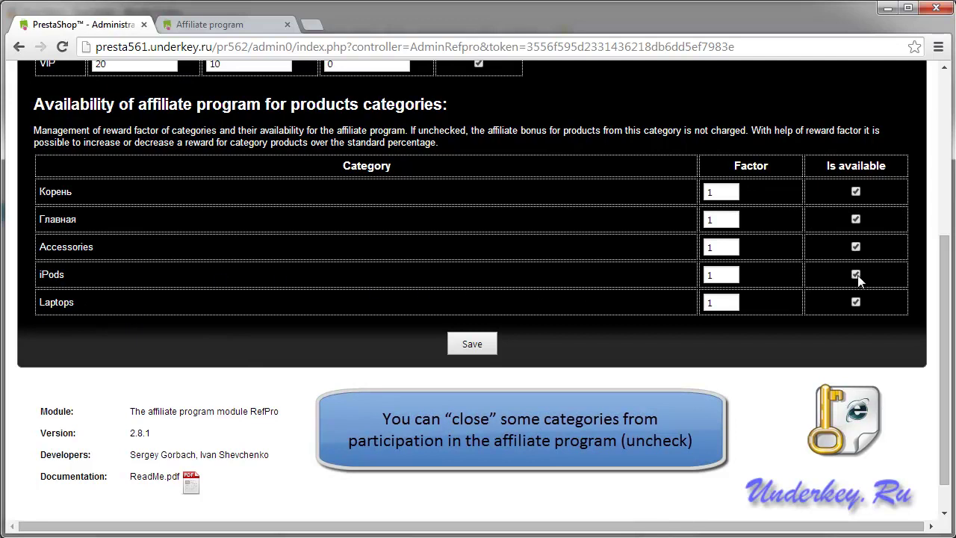
click(463, 345)
click(572, 246)
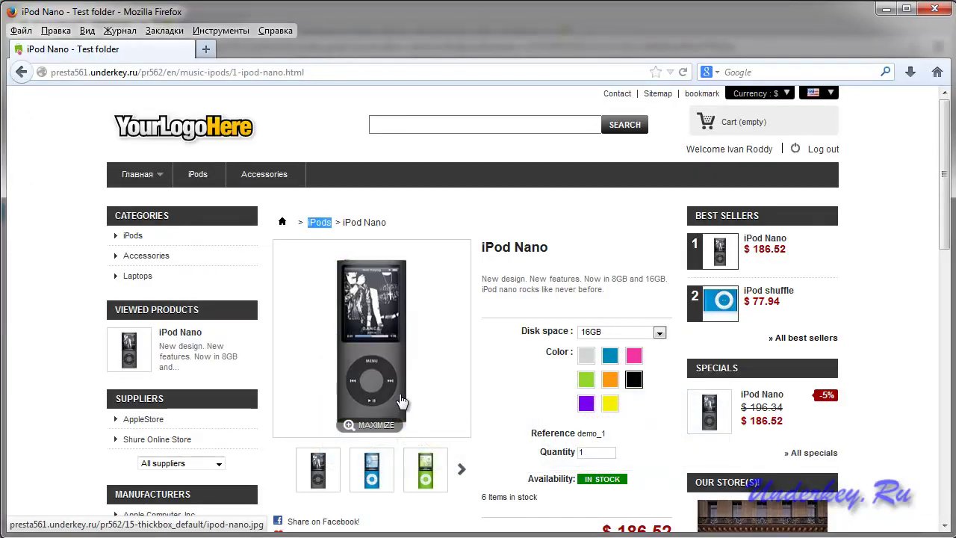
scroll(403, 399, down, 5)
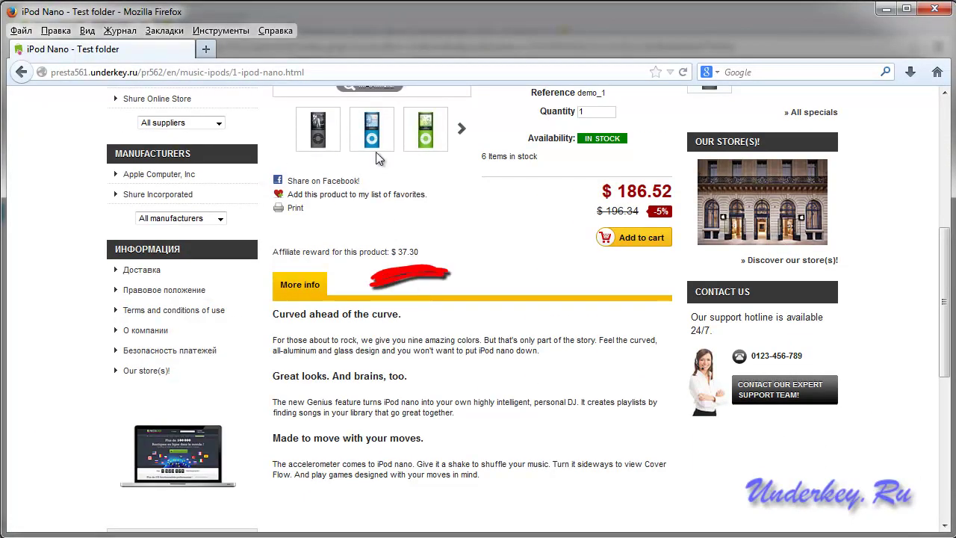
click(683, 72)
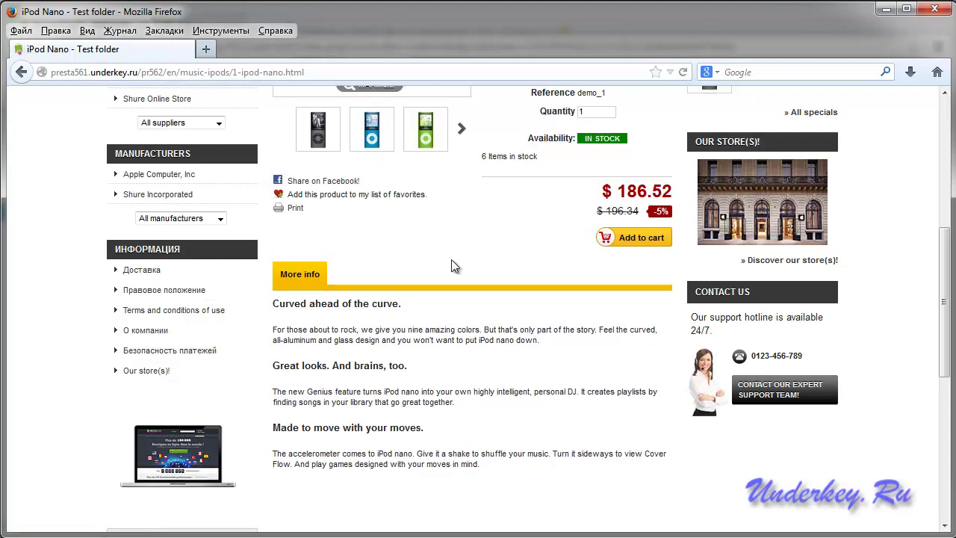
click(118, 516)
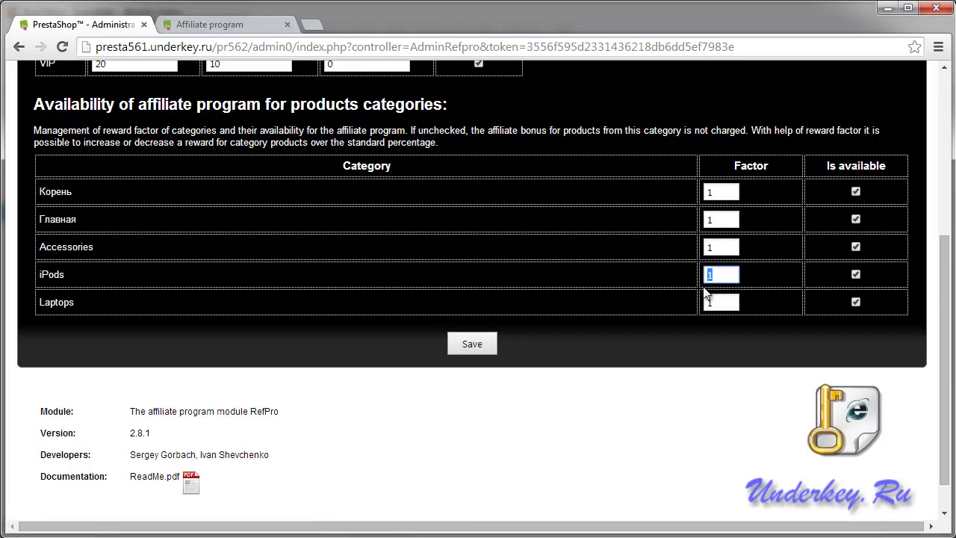
Re-save the RefPro category settings and confirm the iPod Nano reward is still $37.30.
click(855, 275)
click(485, 344)
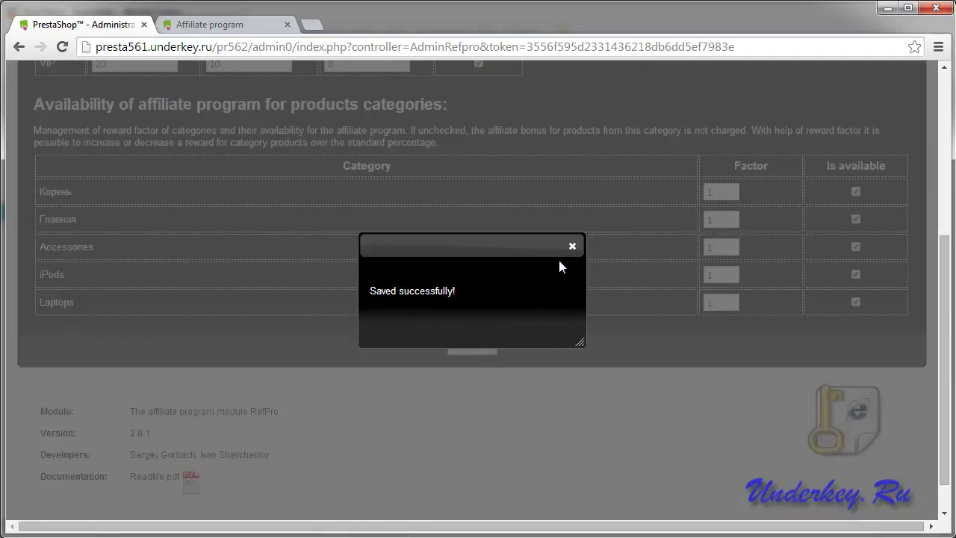
click(573, 249)
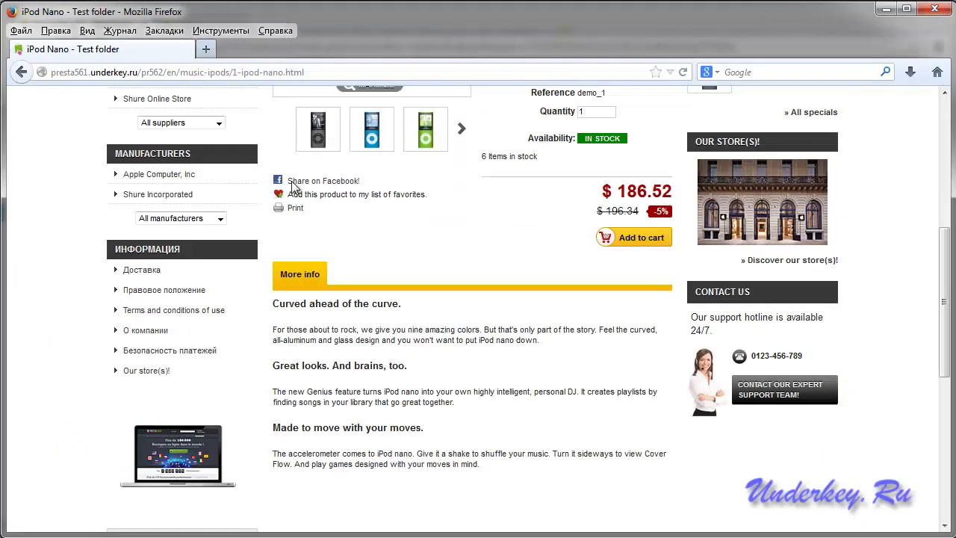
click(682, 72)
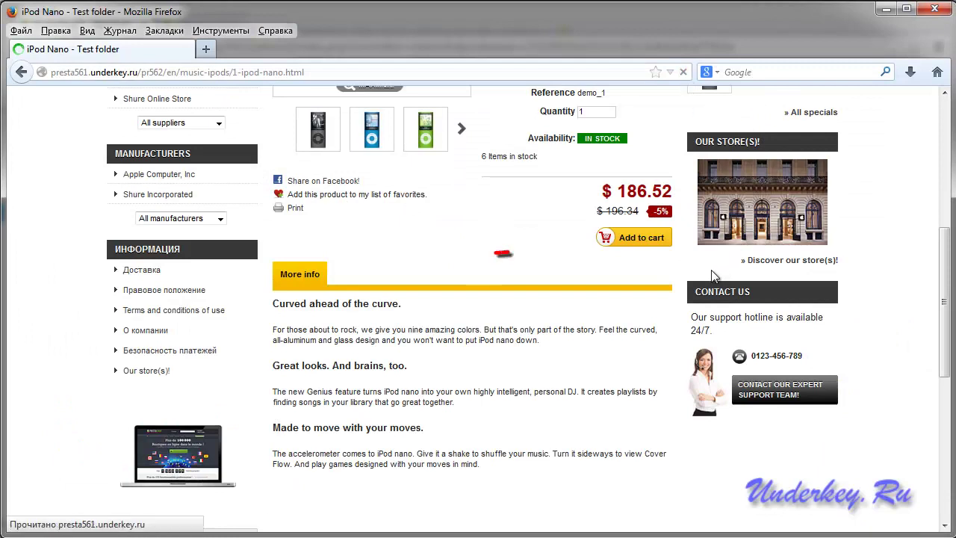
drag(432, 257, 398, 255)
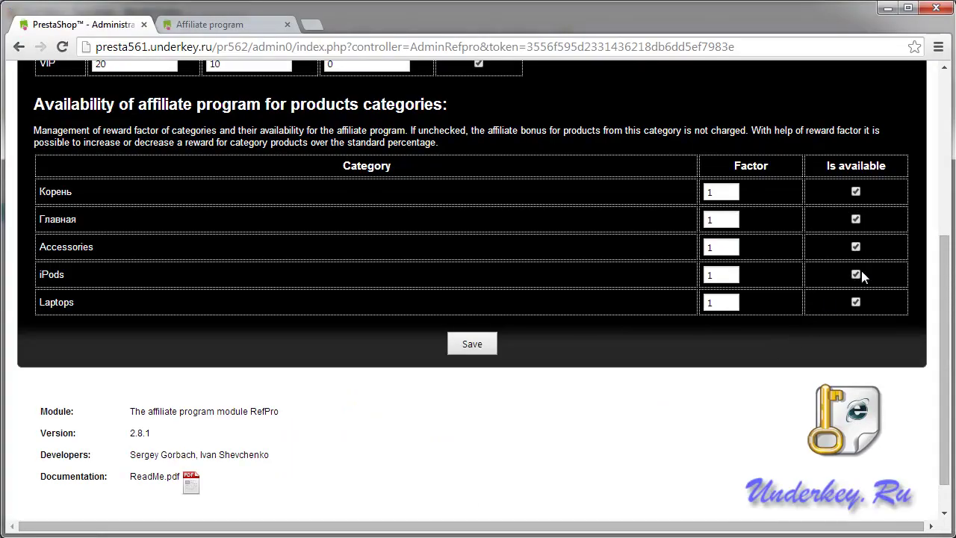
Set the iPods factor to 2 and see the iPod Nano reward double to $74.61.
drag(738, 273, 663, 273)
text(2)
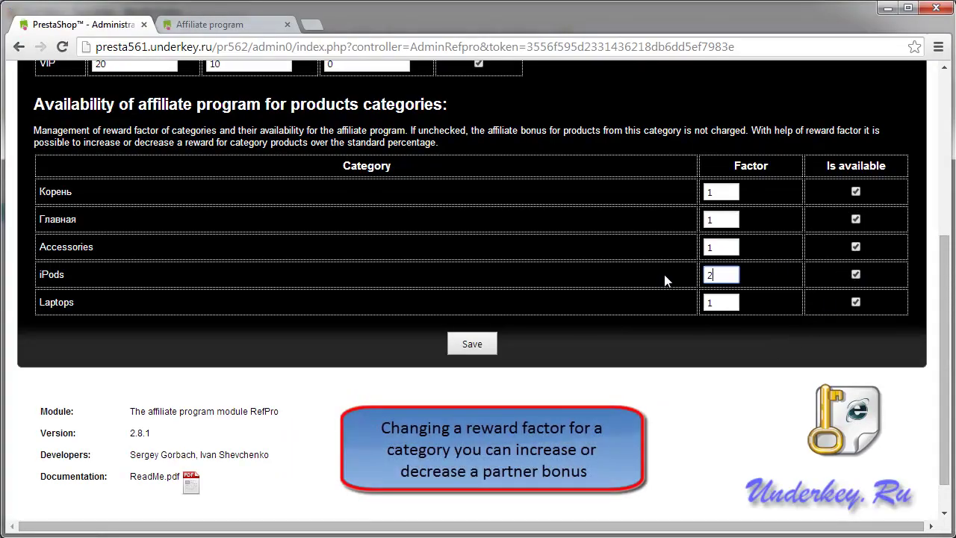
drag(772, 169, 734, 166)
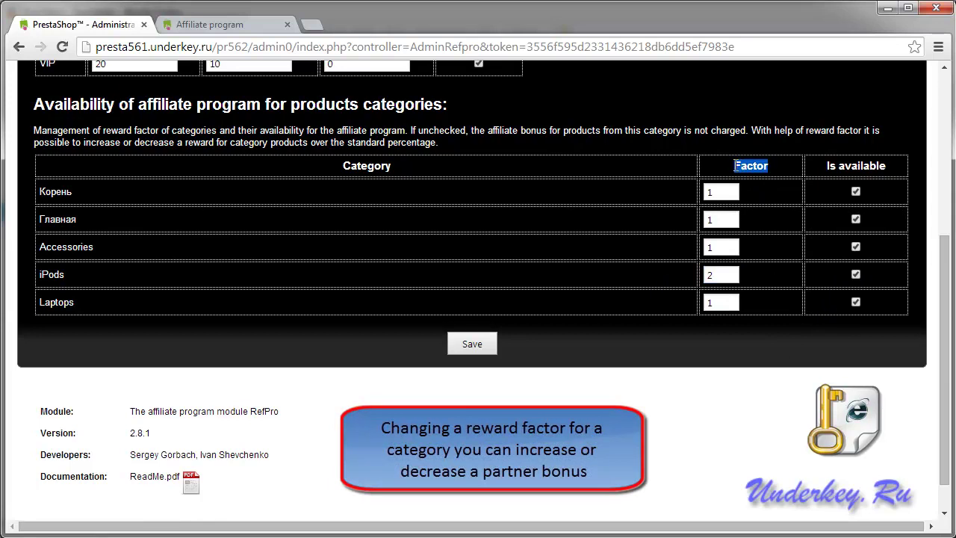
click(474, 344)
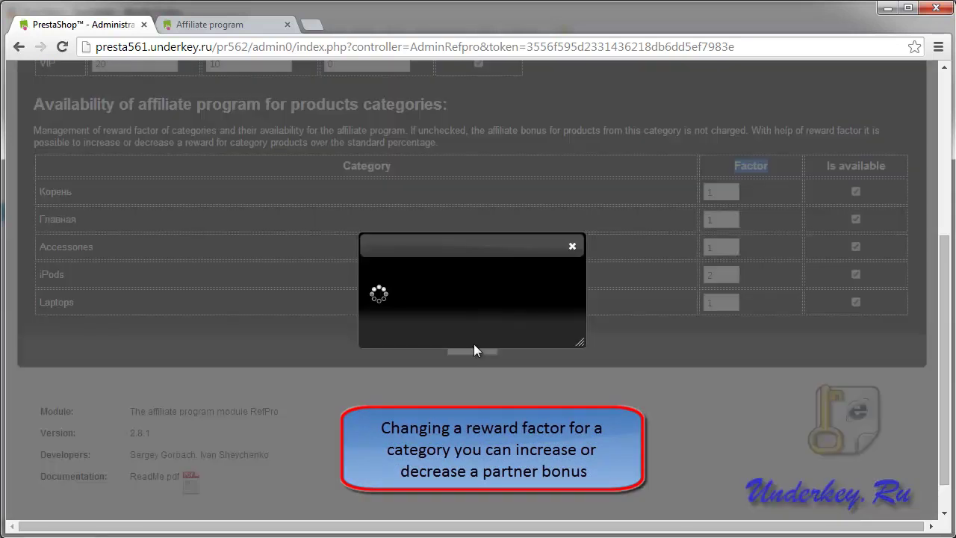
click(572, 248)
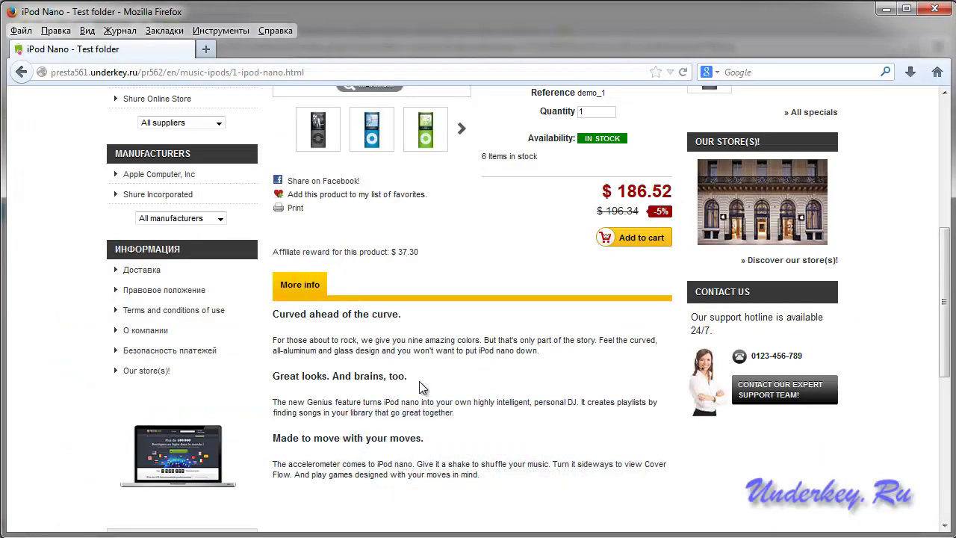
click(683, 72)
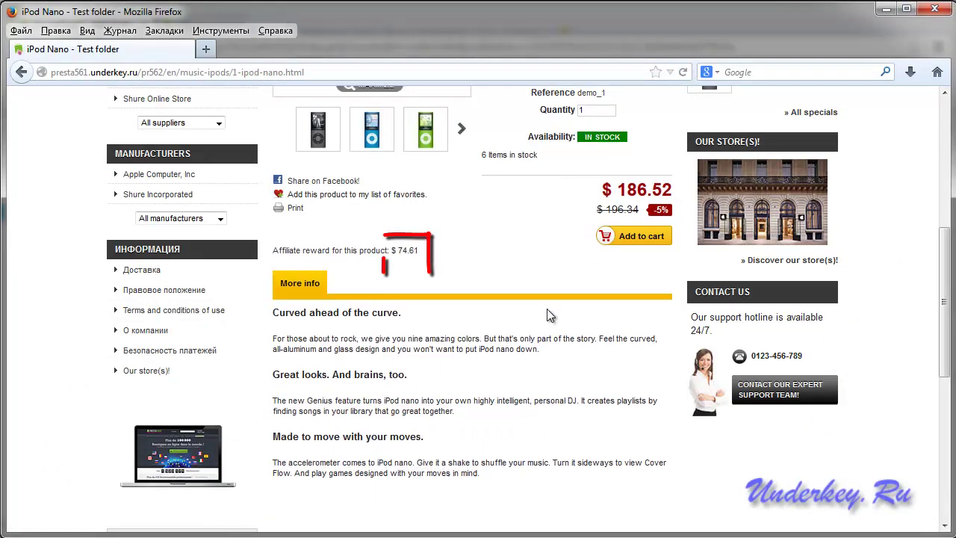
drag(418, 253, 401, 254)
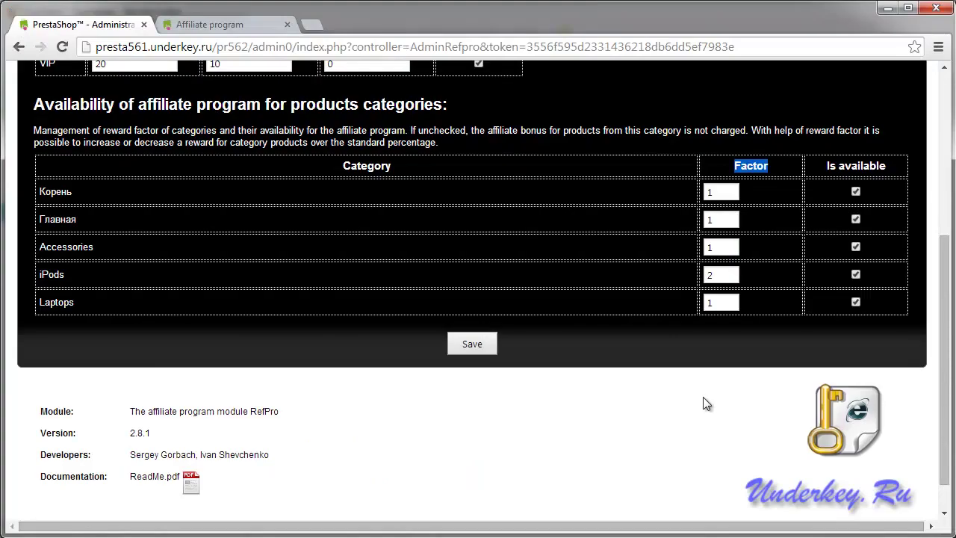
Set the iPods factor to 0.5 and confirm the iPod Nano reward drops to $18.65.
double_click(729, 274)
text(0.5)
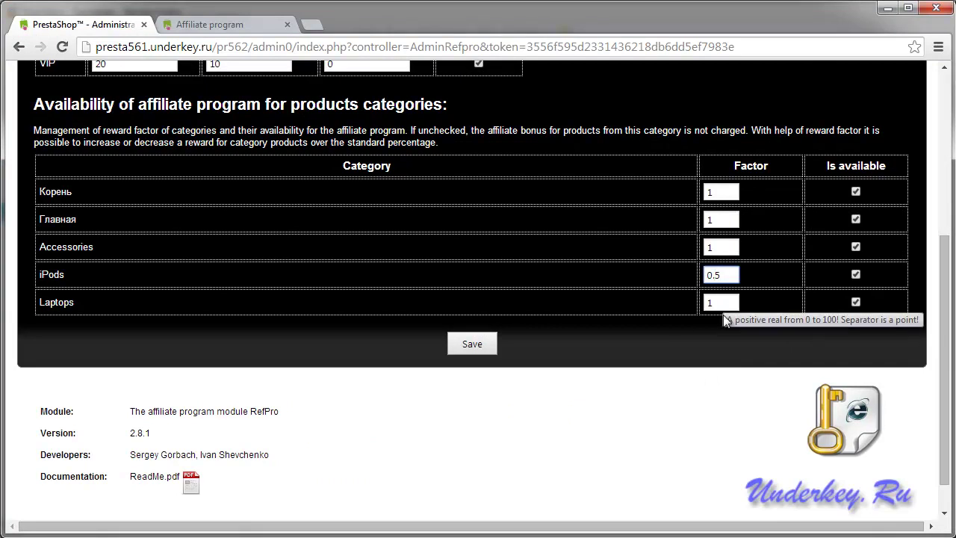
click(480, 343)
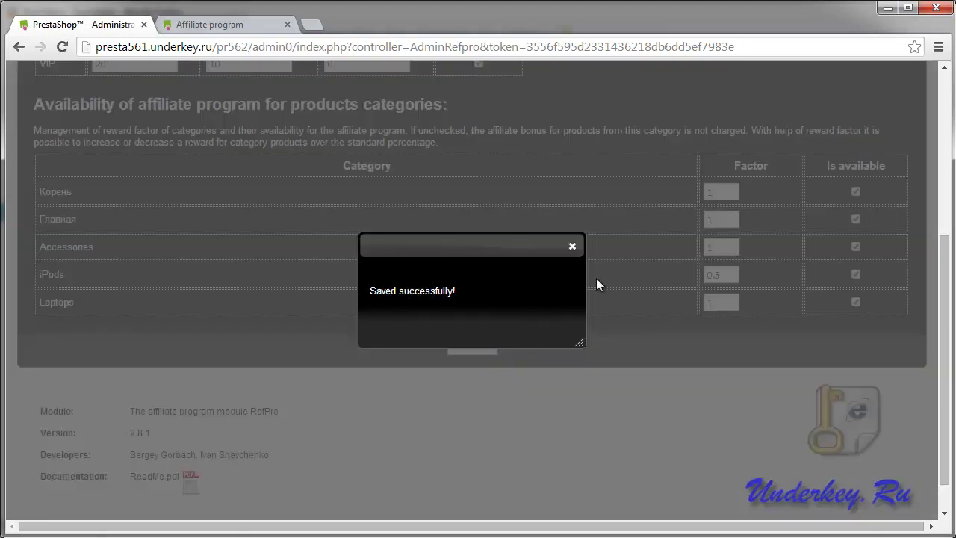
click(573, 246)
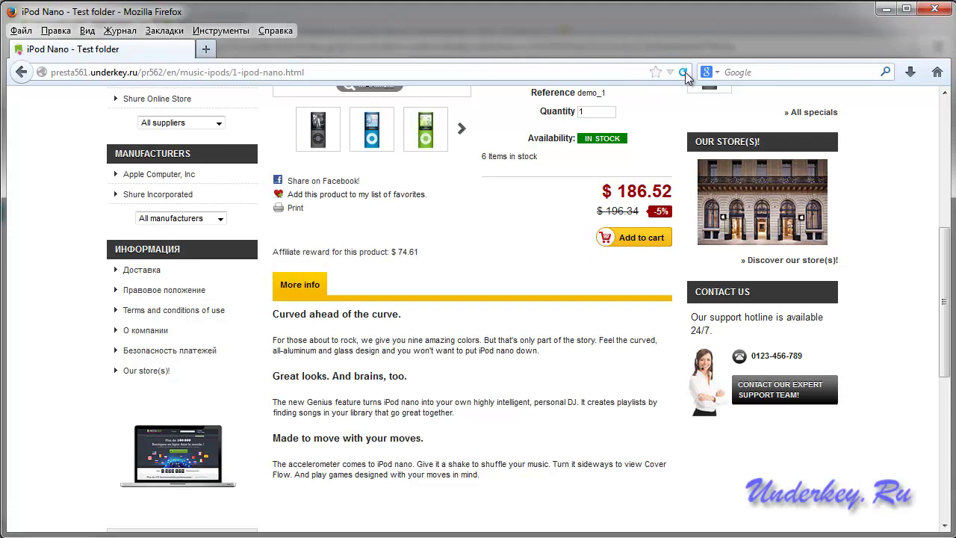
click(684, 72)
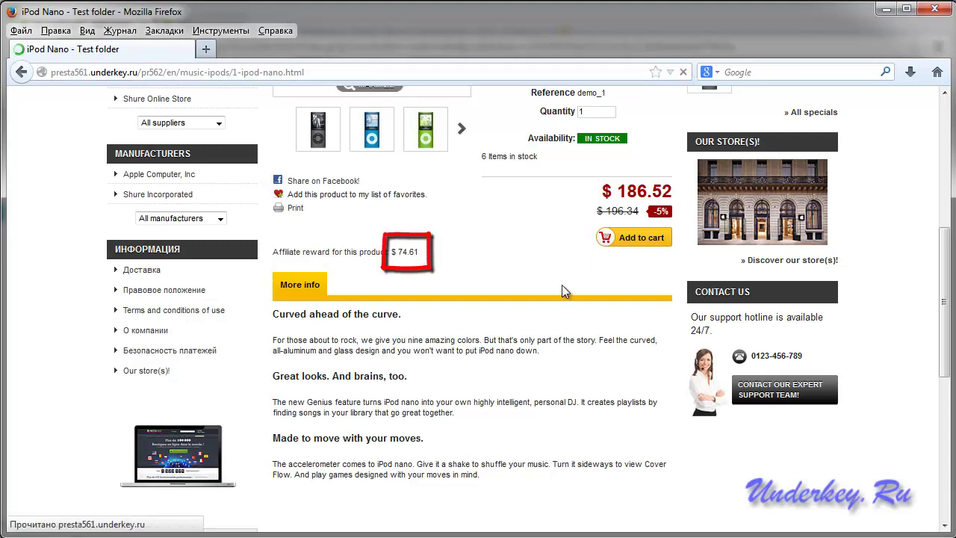
drag(421, 254, 398, 254)
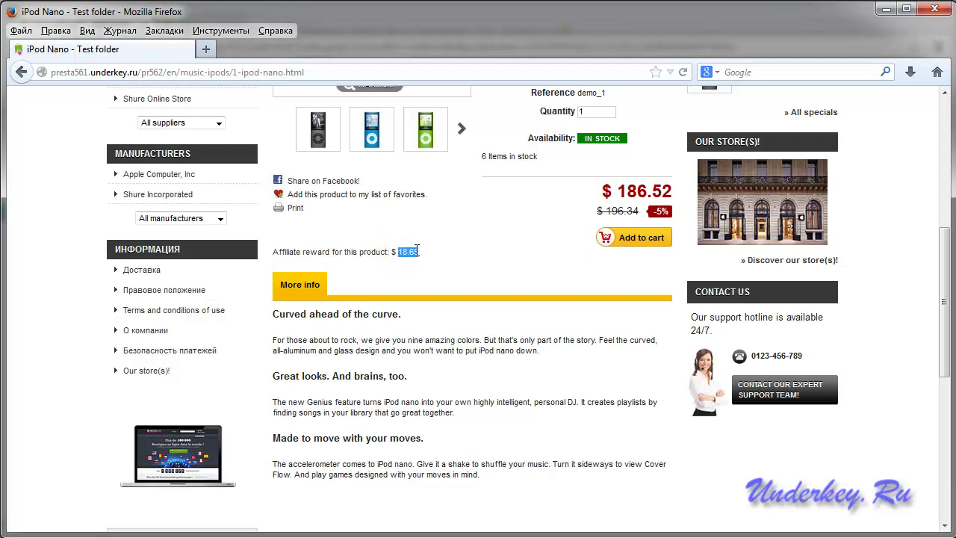
click(519, 306)
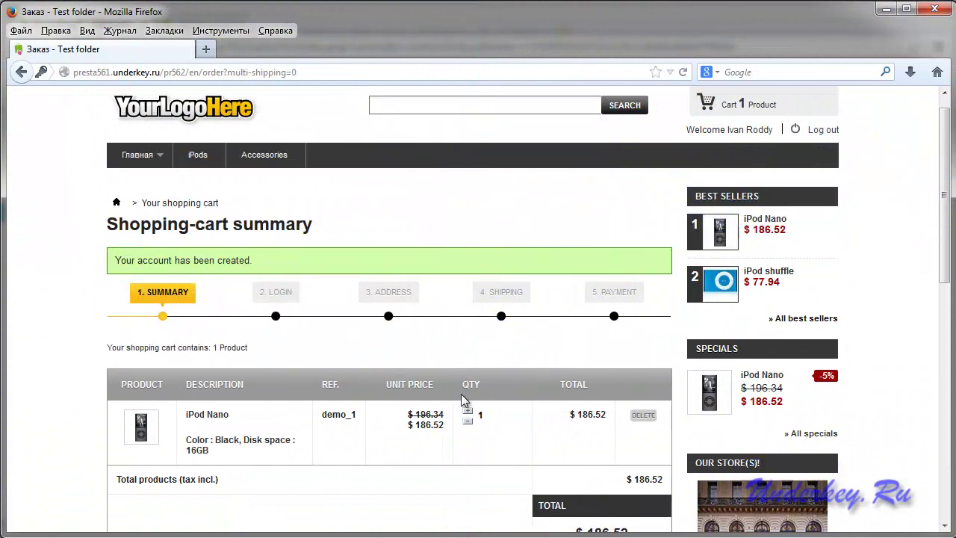
Proceed from the cart summary to the checkout address step.
scroll(460, 393, down, 3)
scroll(461, 400, down, 3)
click(648, 341)
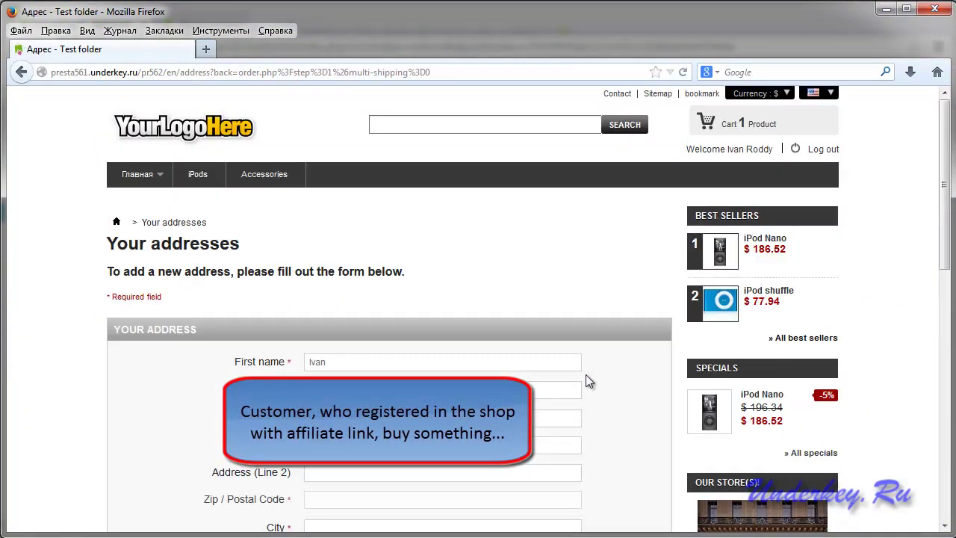
Fill the new address form's street address and postal code, moving on to the mobile phone field.
click(440, 445)
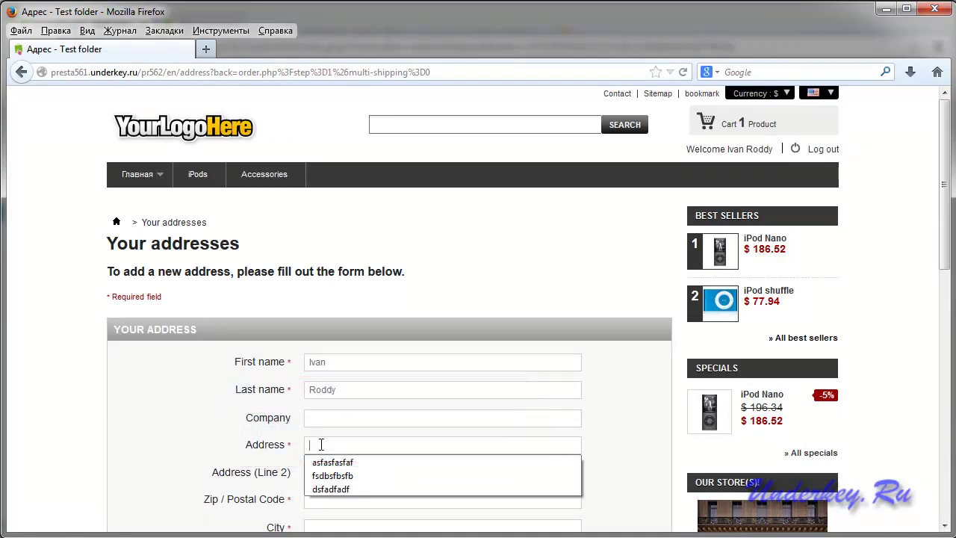
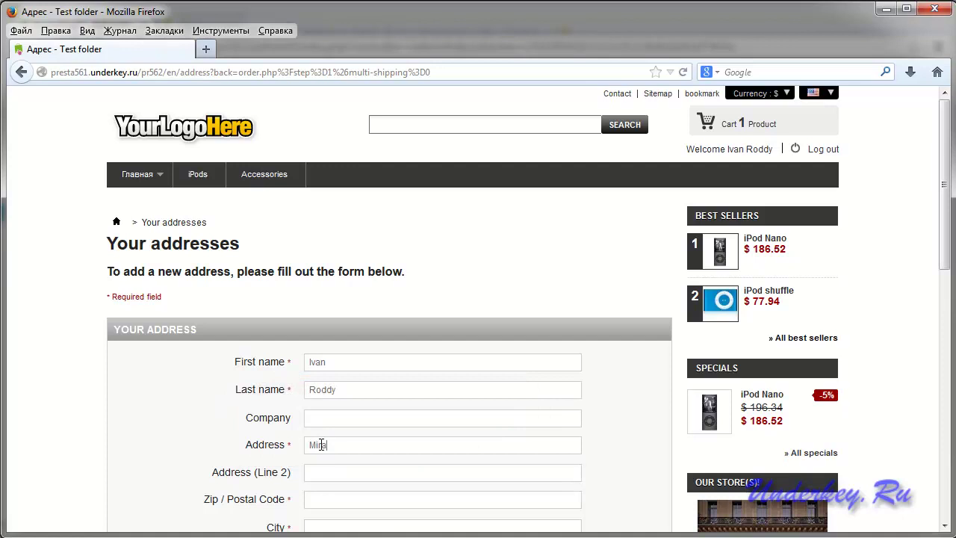
scroll(337, 433, down, 2)
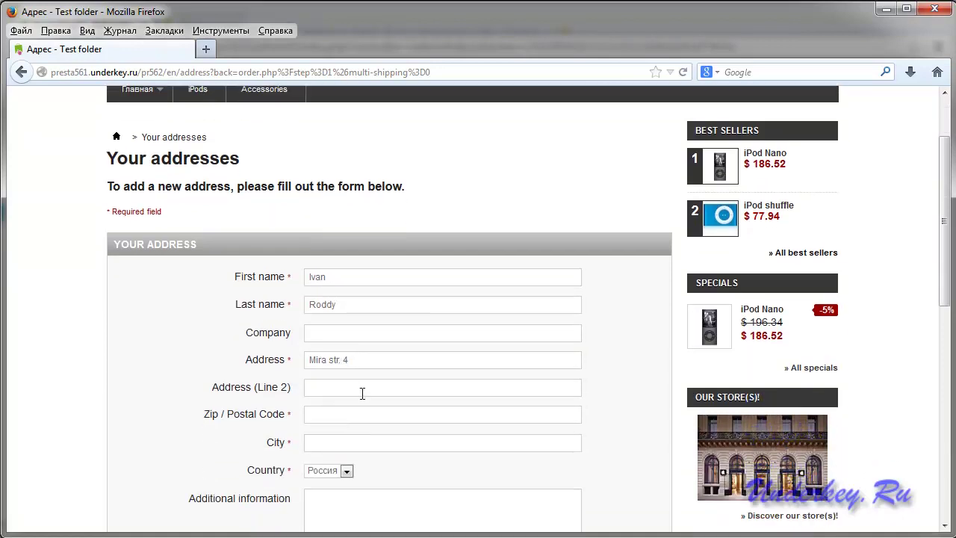
click(342, 412)
text(12)
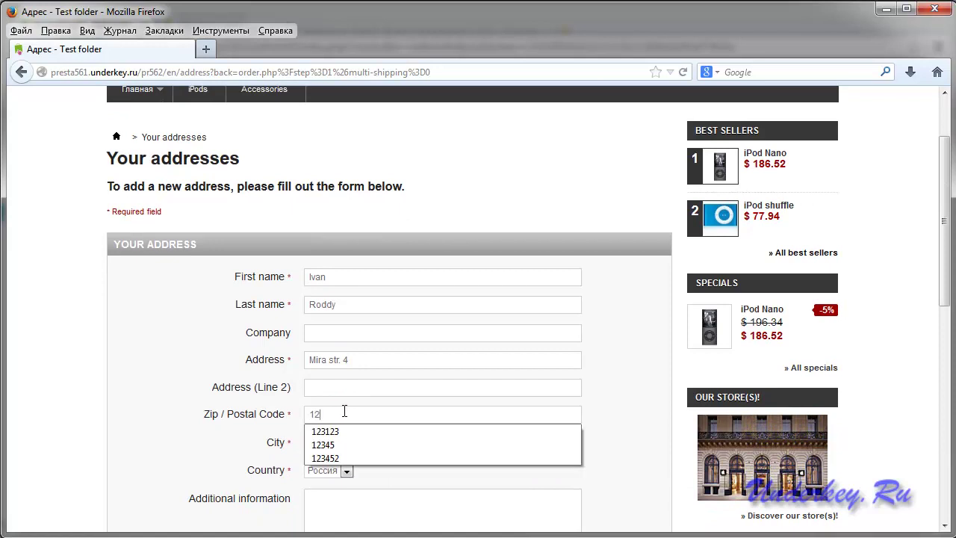
text(3456)
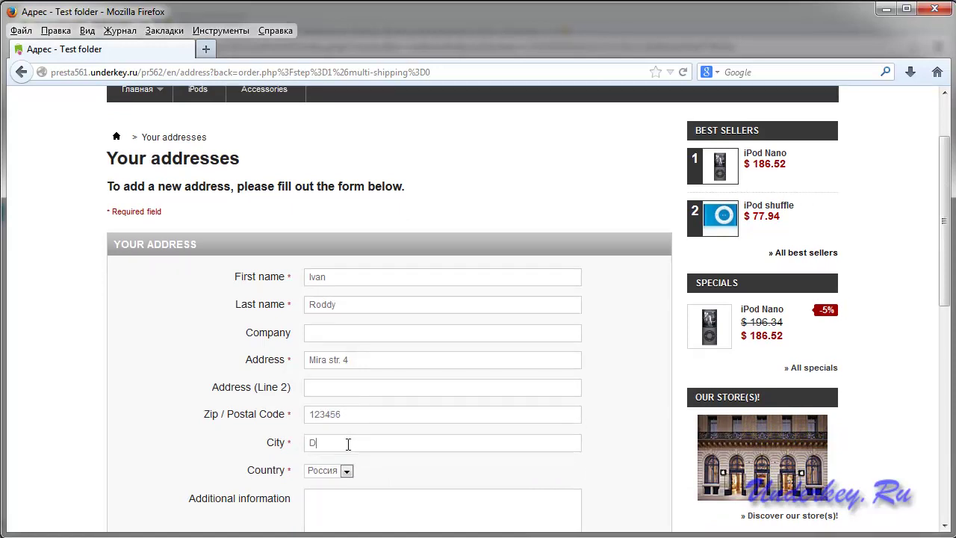
scroll(395, 445, down, 8)
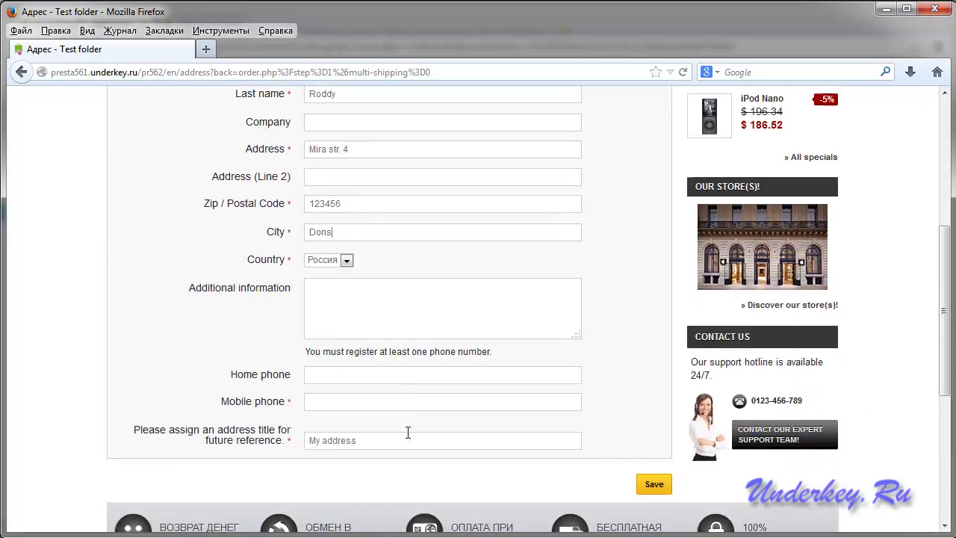
click(332, 271)
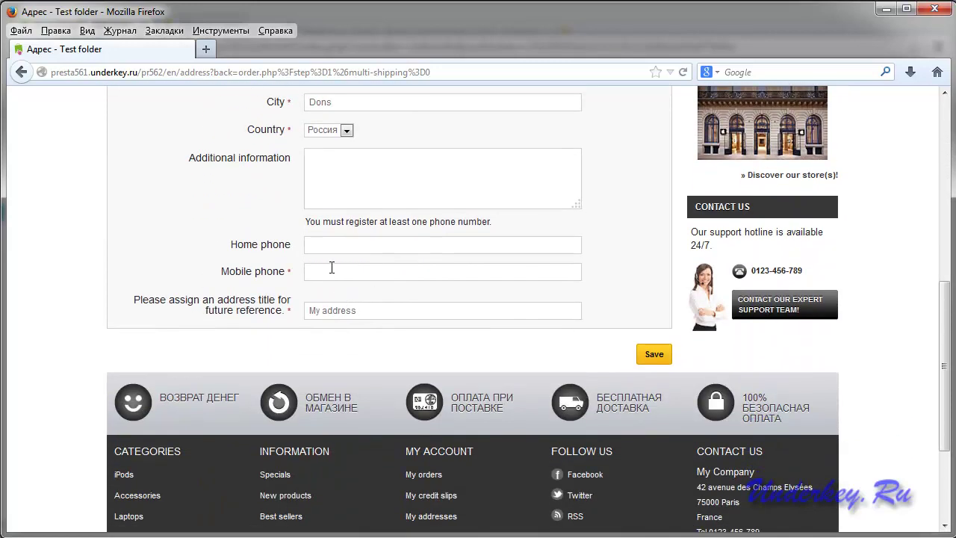
Enter the customer's mobile phone number, save the new address, and continue to shipping.
text(131242)
click(655, 357)
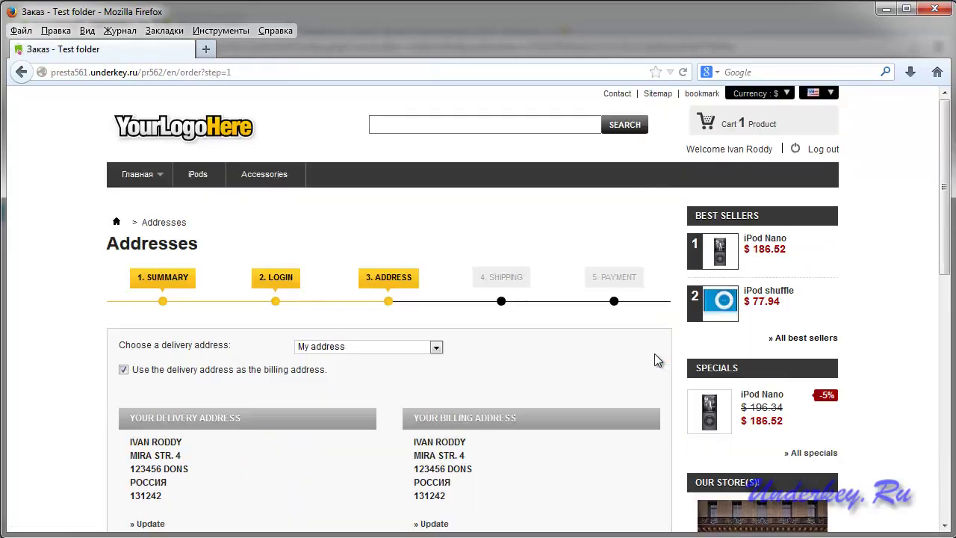
scroll(644, 355, down, 8)
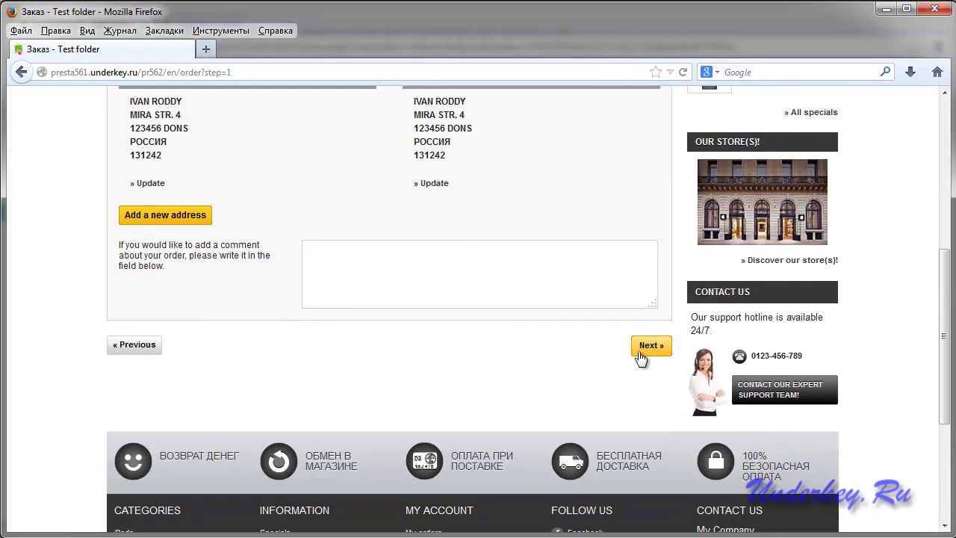
click(649, 345)
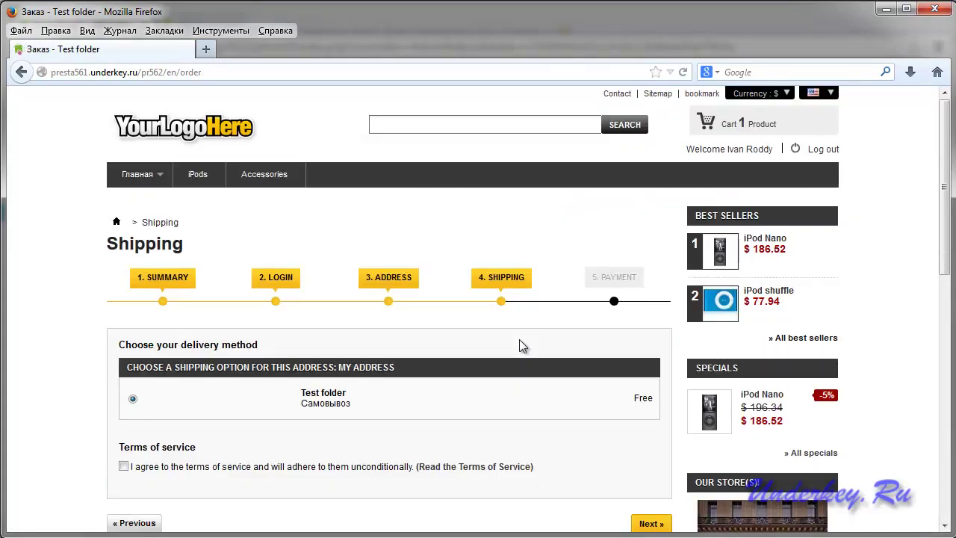
Accept the terms of service and continue to the payment step.
scroll(521, 346, down, 2)
scroll(521, 342, down, 2)
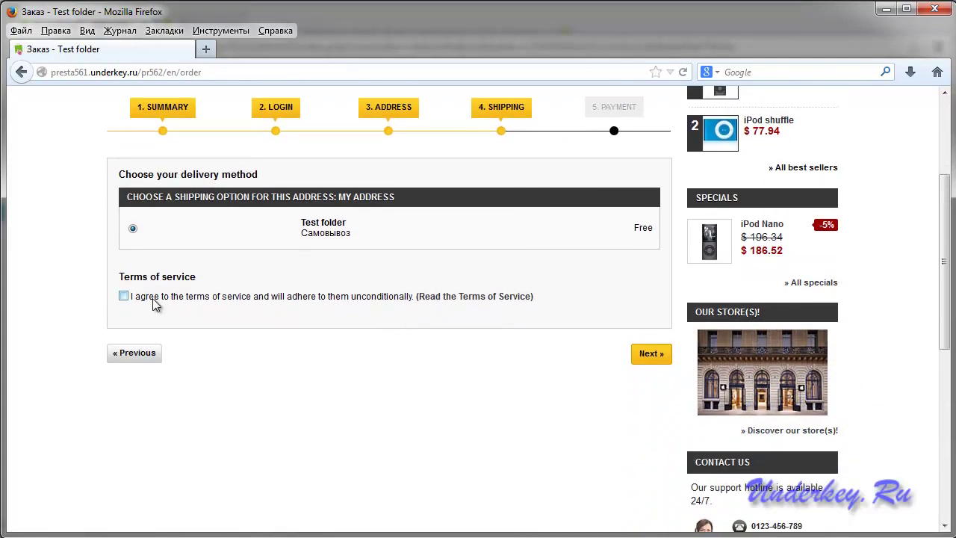
click(124, 296)
click(650, 359)
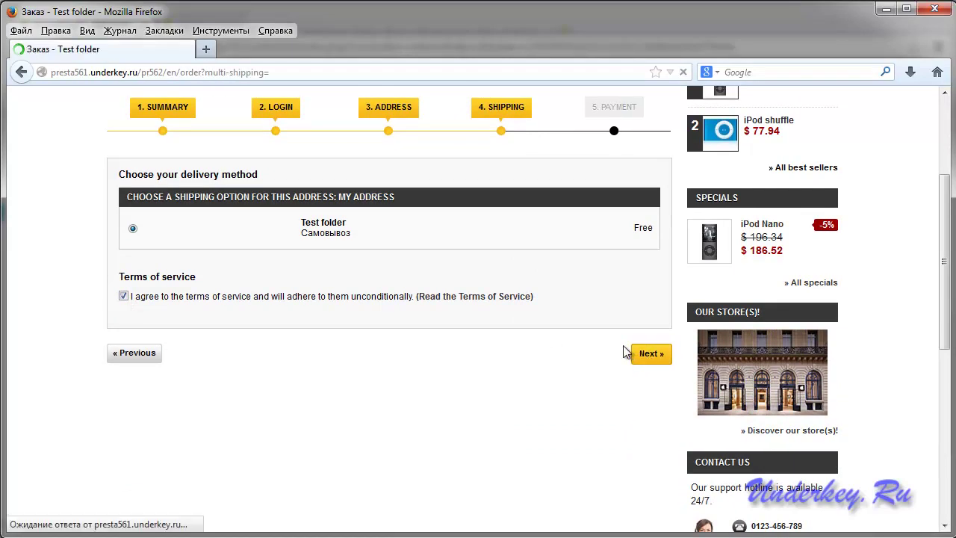
Choose bank wire payment and place the $186.52 order.
scroll(605, 355, down, 5)
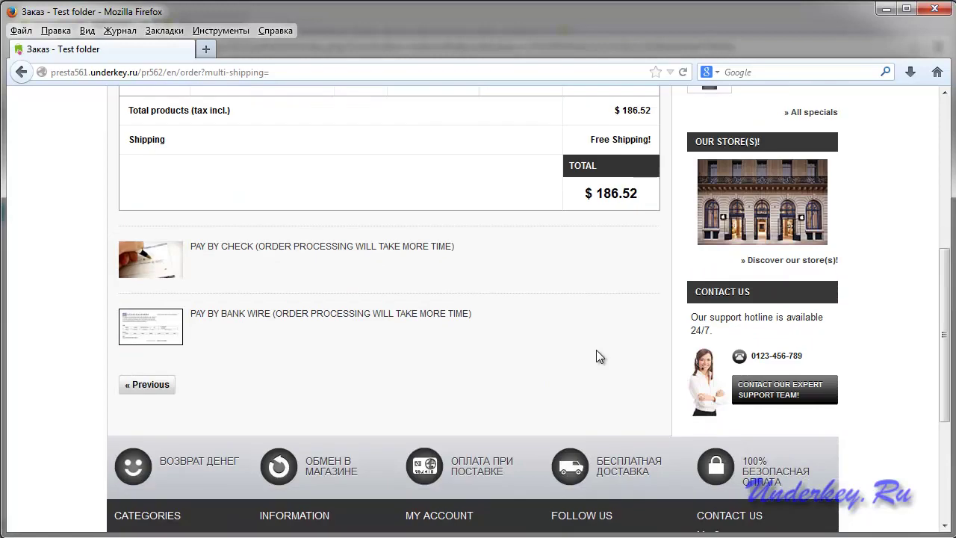
click(260, 319)
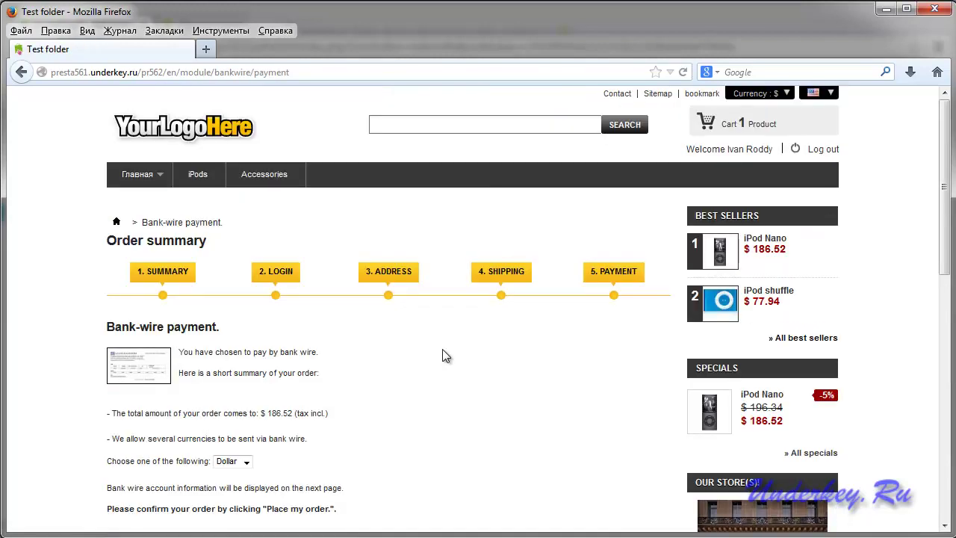
scroll(442, 356, down, 3)
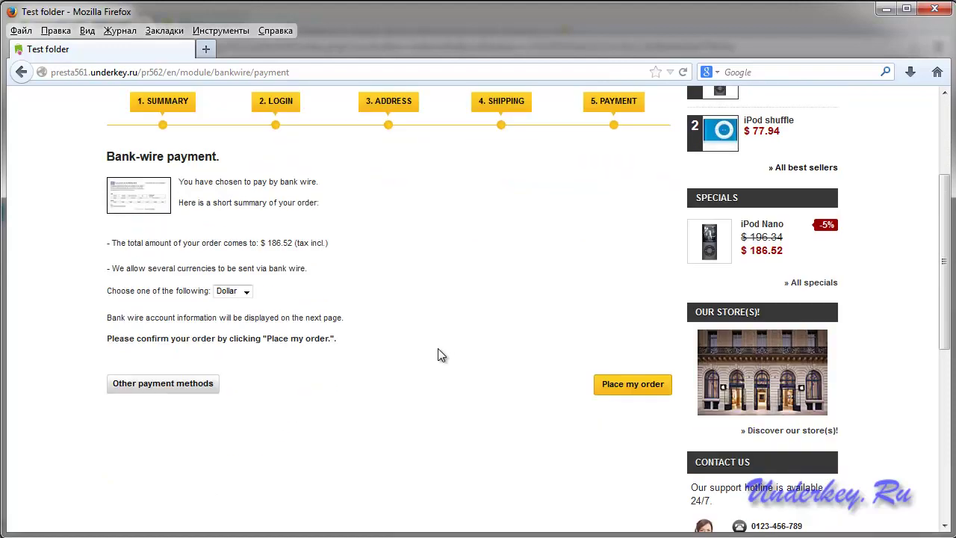
scroll(500, 399, up, 1)
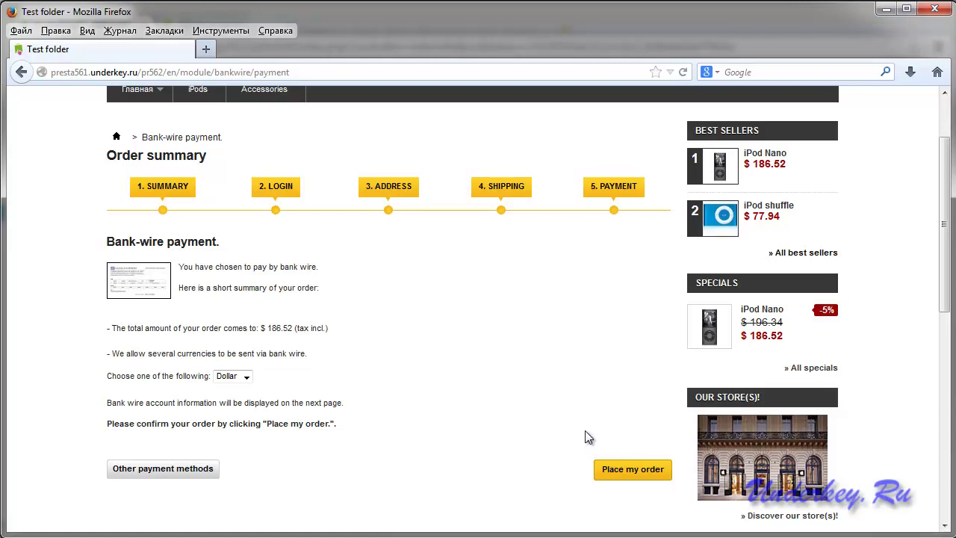
click(622, 474)
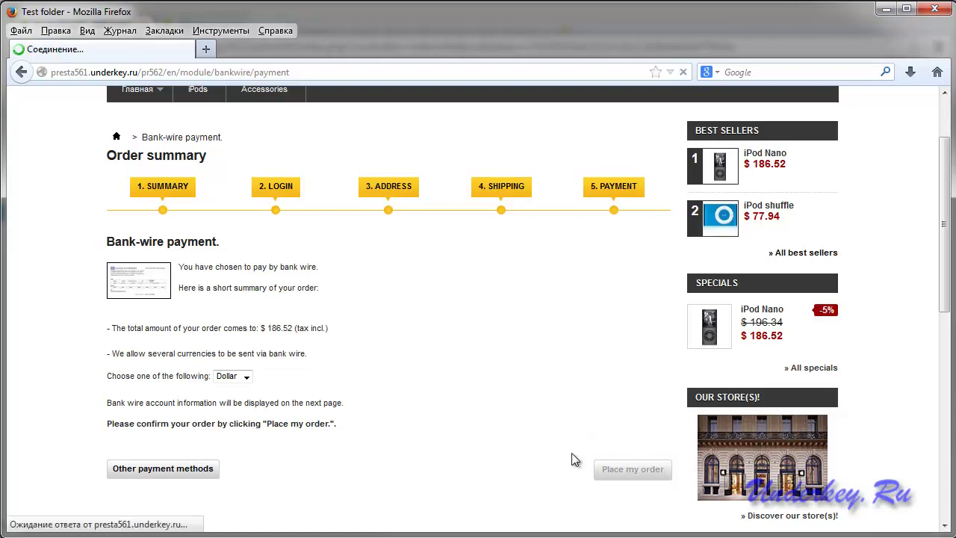
scroll(521, 409, down, 5)
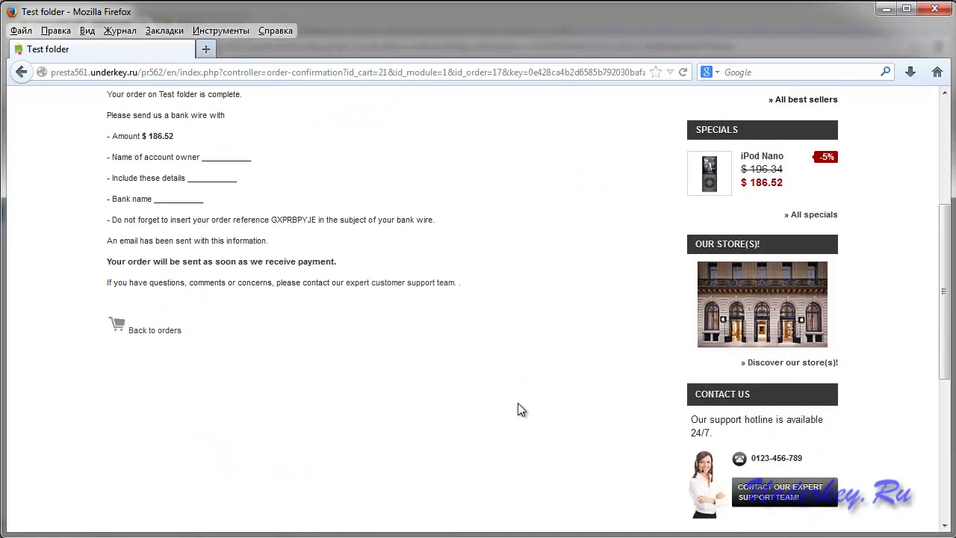
scroll(521, 409, up, 5)
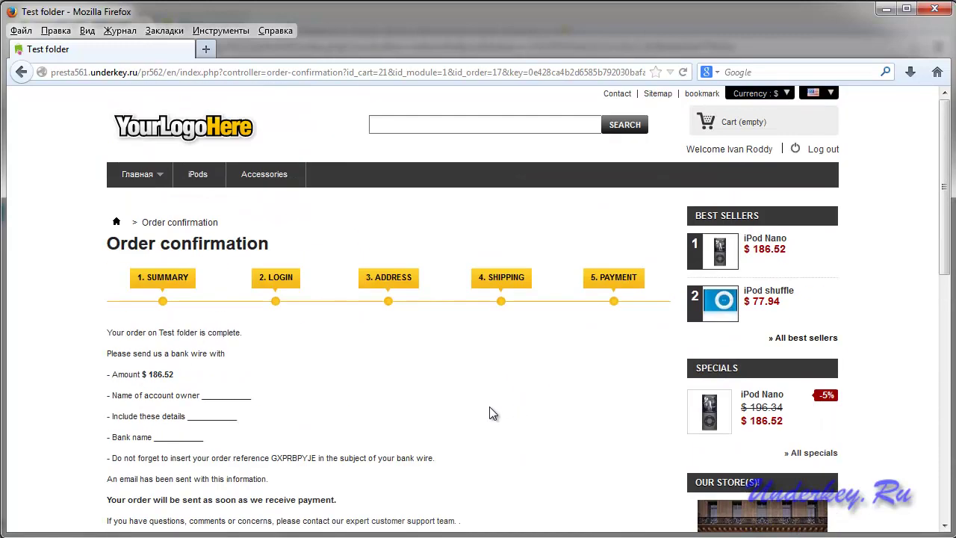
Reload the partner's affiliate page and check the referred customer shows no profit yet.
key(alt+Tab)
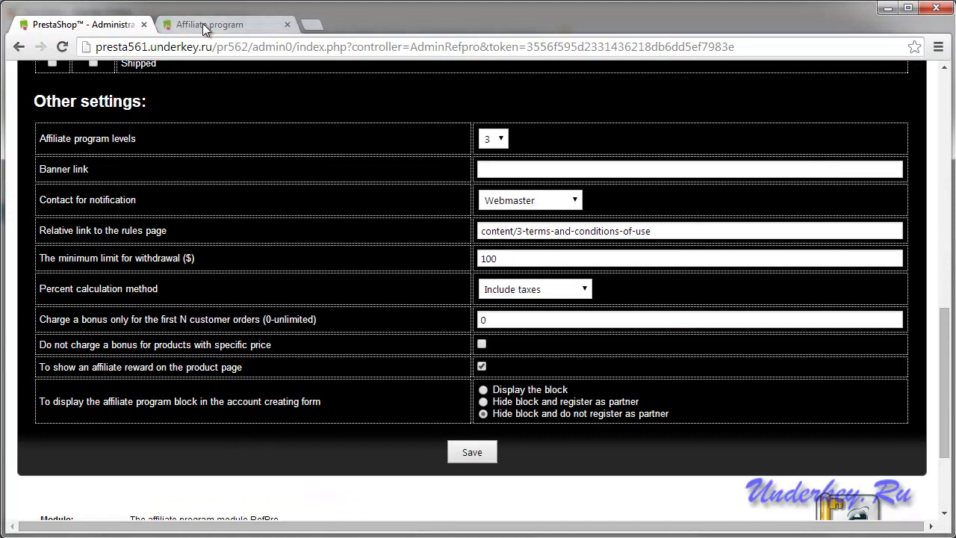
click(202, 23)
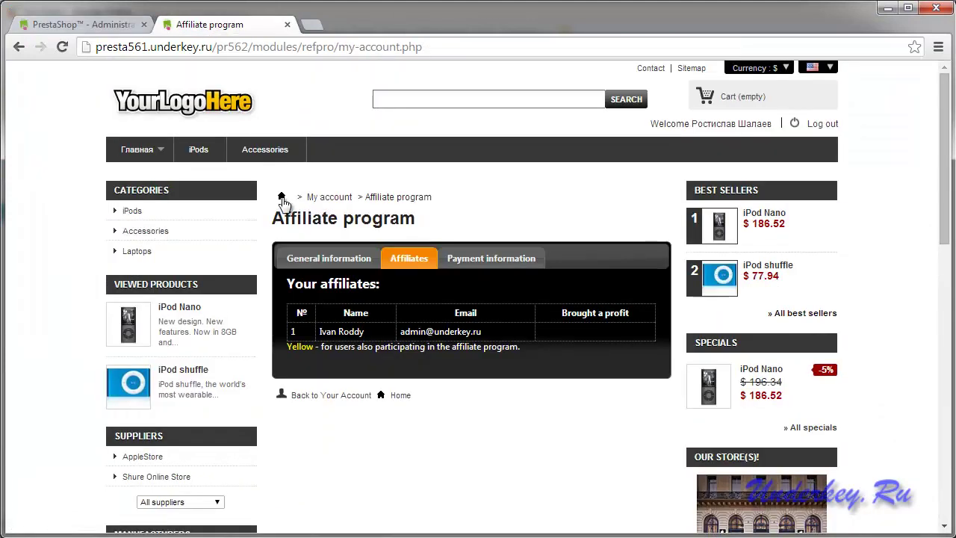
click(62, 47)
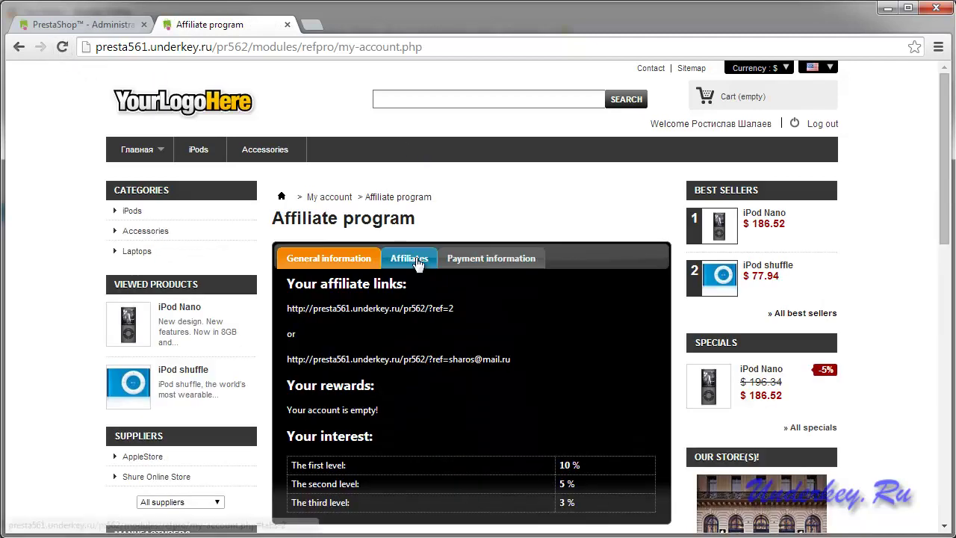
click(409, 258)
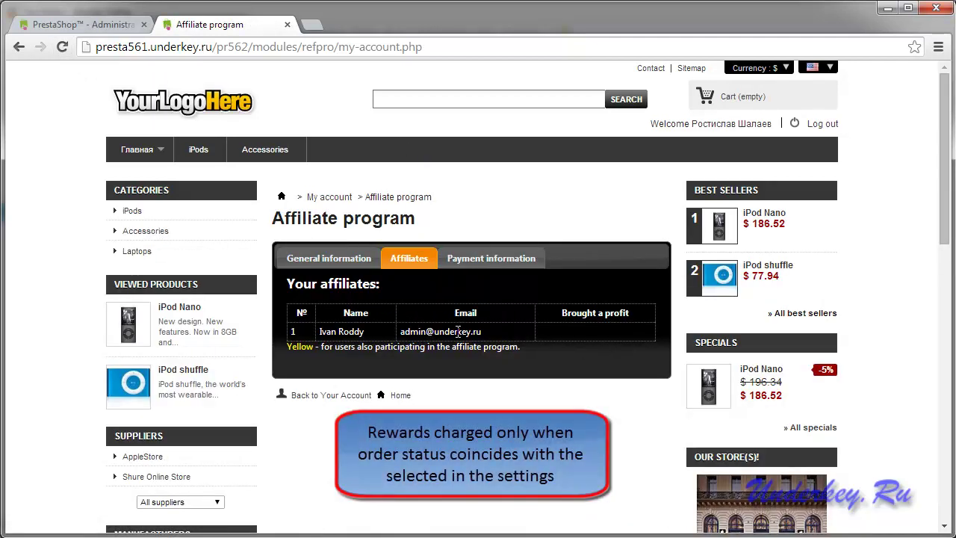
Confirm in RefPro settings that Payment accepted is the only bonus-granting order status.
click(83, 25)
scroll(357, 221, up, 6)
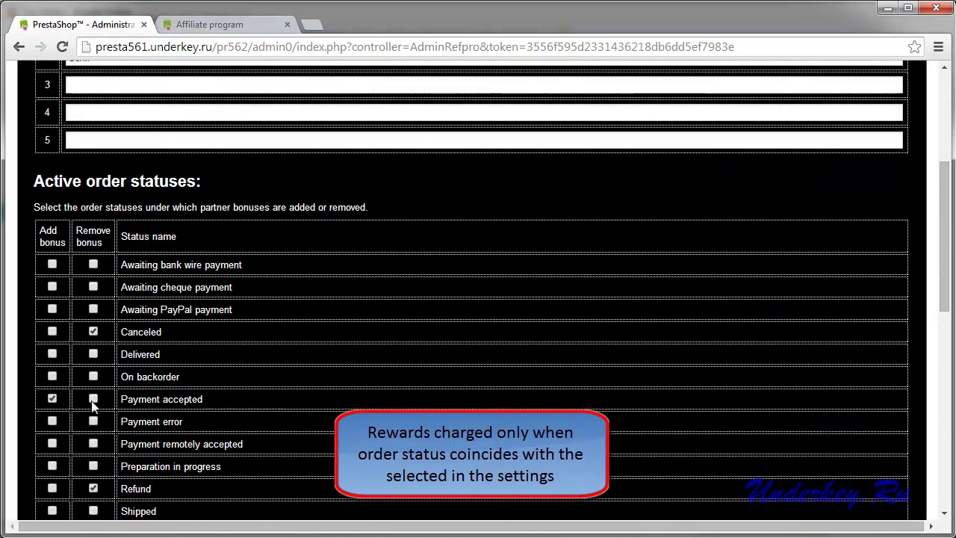
drag(204, 399, 130, 399)
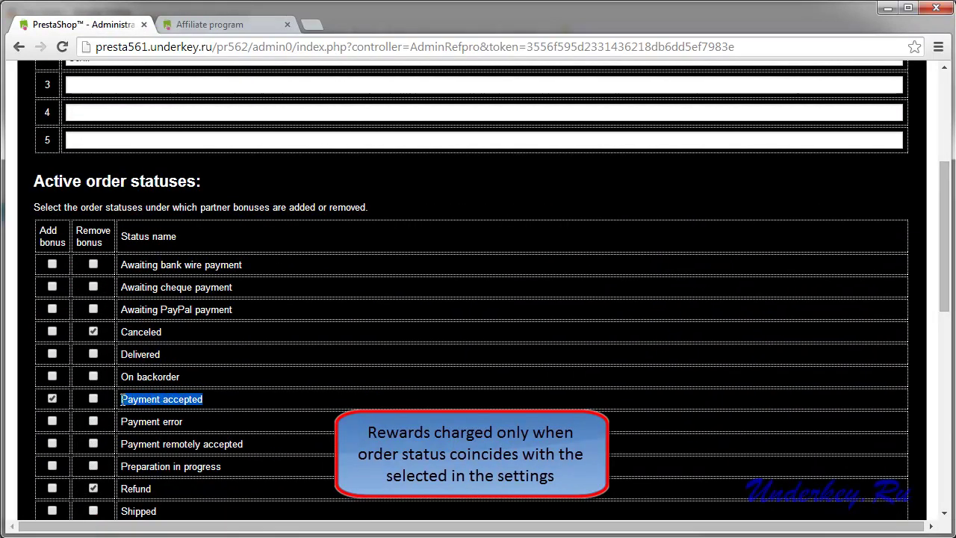
scroll(398, 380, up, 4)
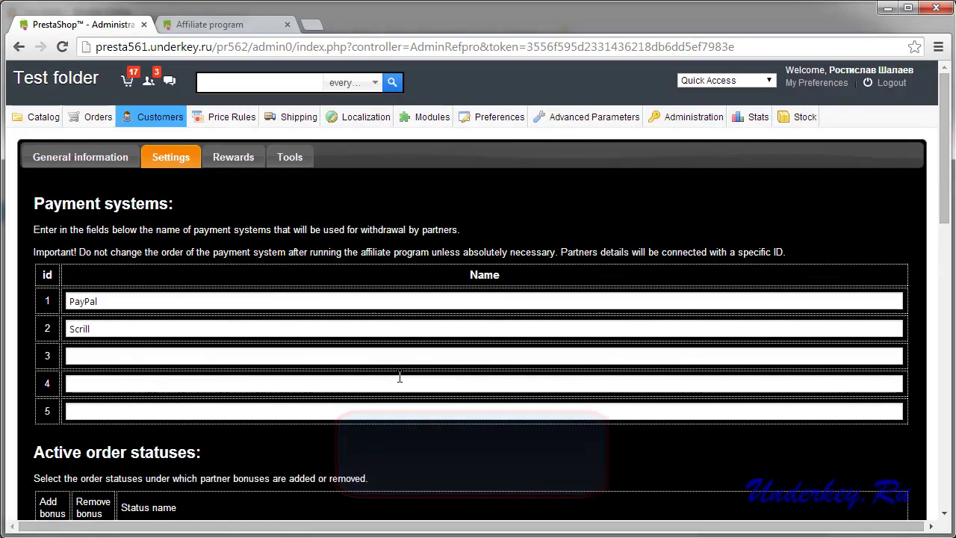
Open order 17 from the Orders list and set its status to Payment accepted.
mouse_move(93, 119)
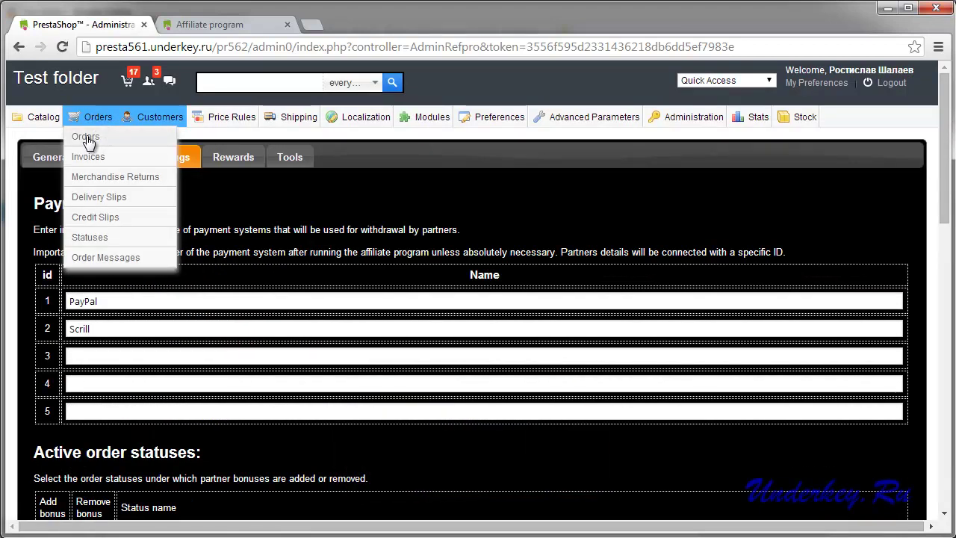
click(86, 136)
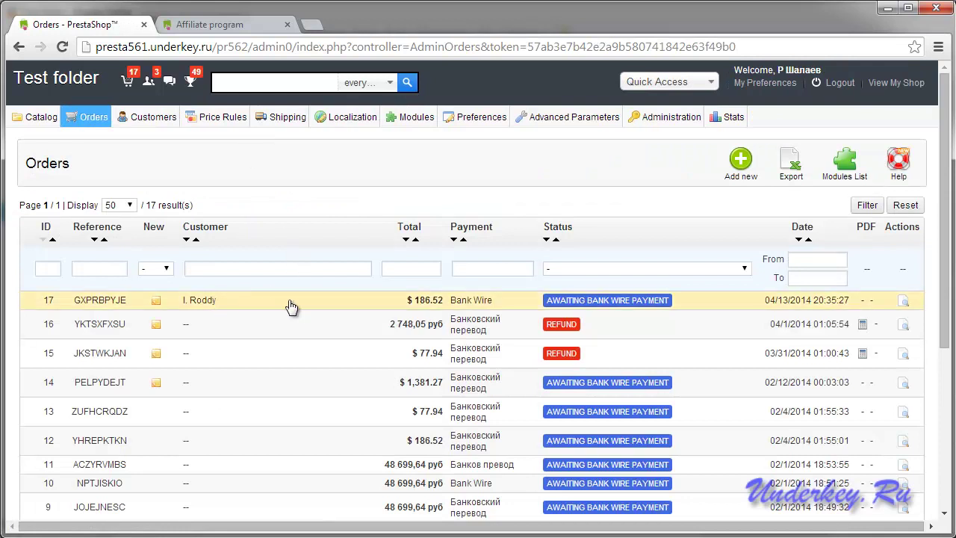
click(234, 306)
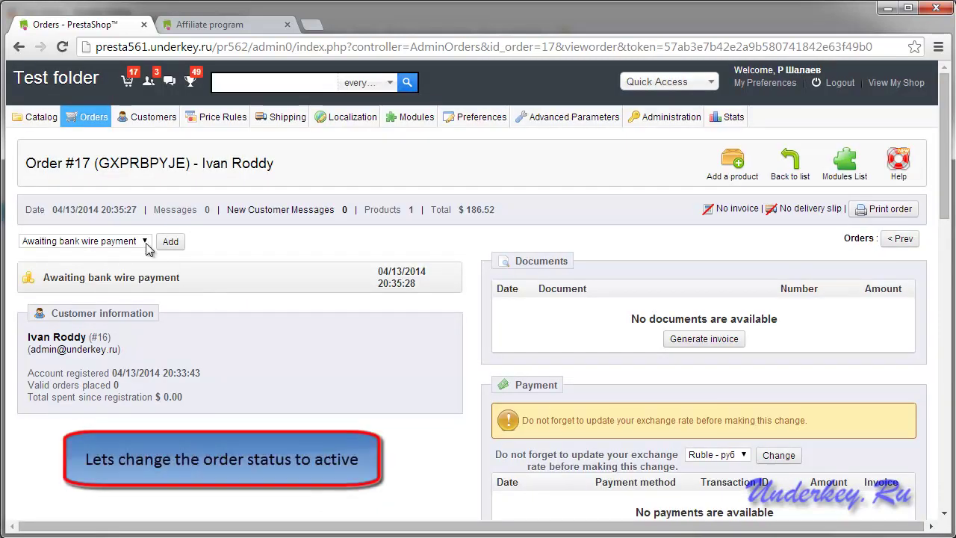
click(146, 244)
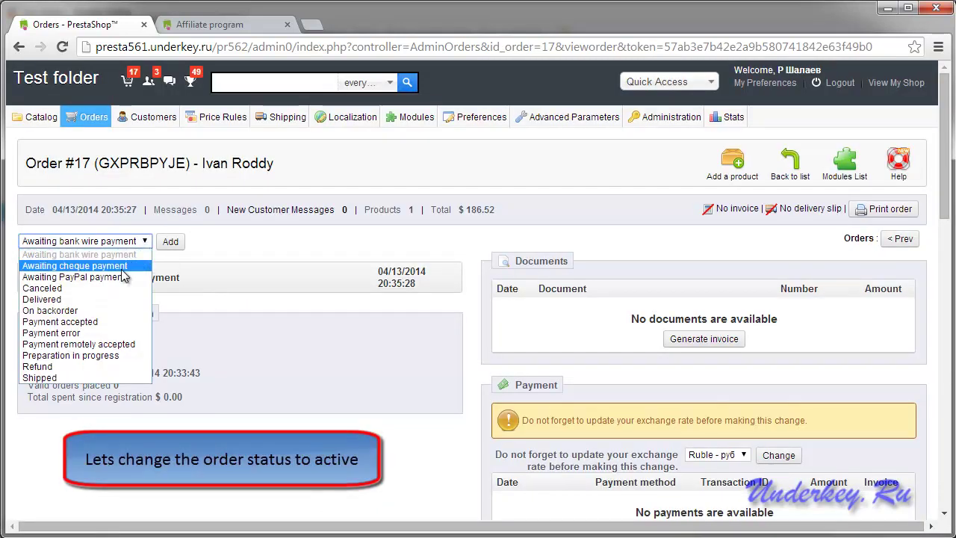
click(58, 323)
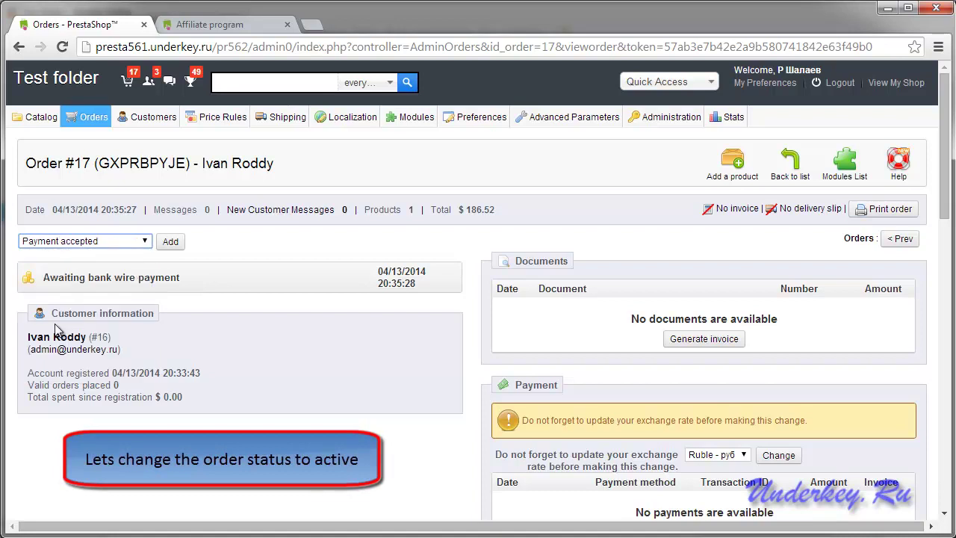
click(171, 245)
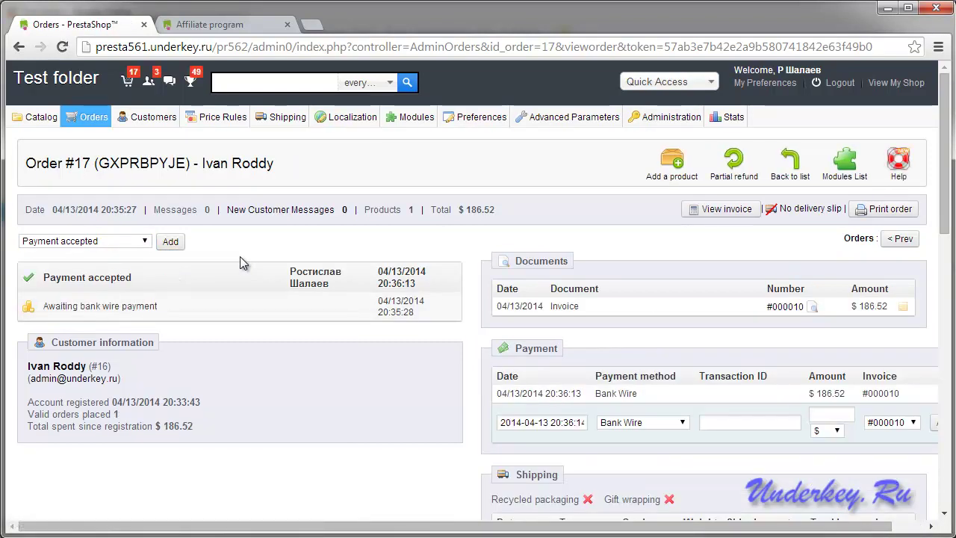
Reload the partner's affiliate page and check the $18.65 reward and referral profit under Affiliates.
click(198, 30)
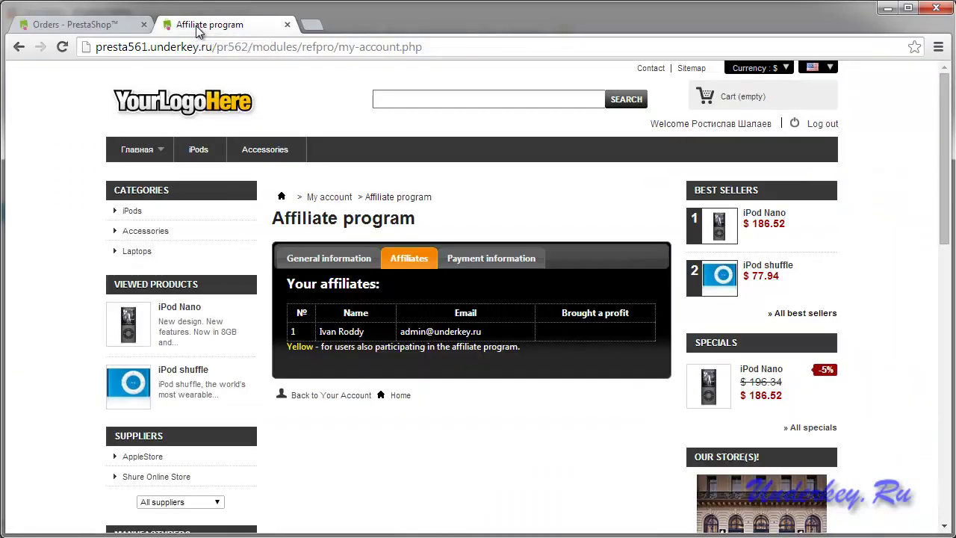
click(62, 47)
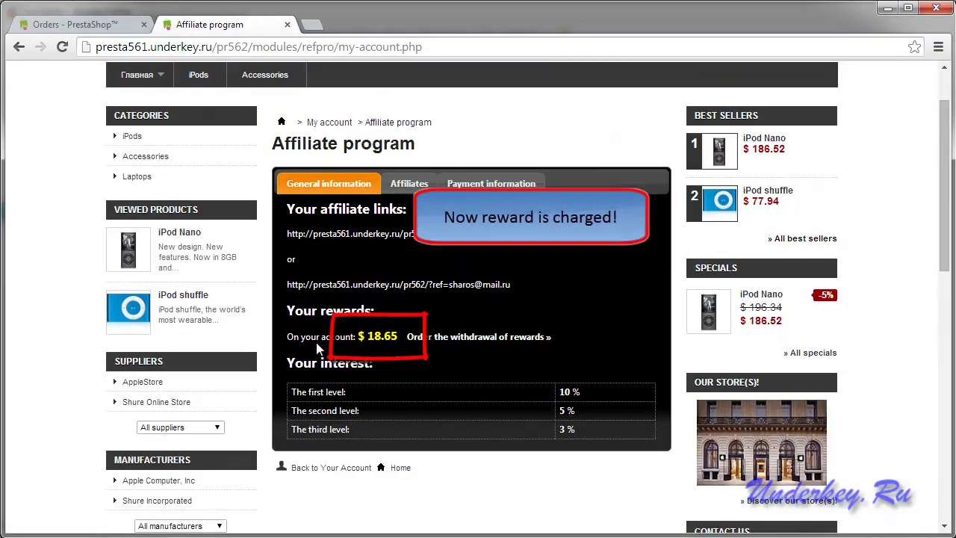
drag(316, 336, 396, 342)
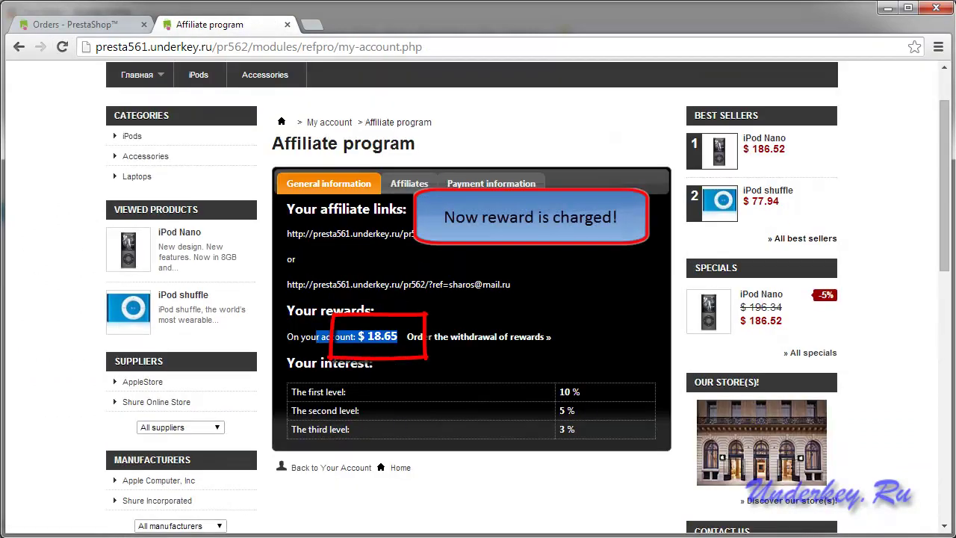
click(409, 183)
drag(620, 262, 579, 263)
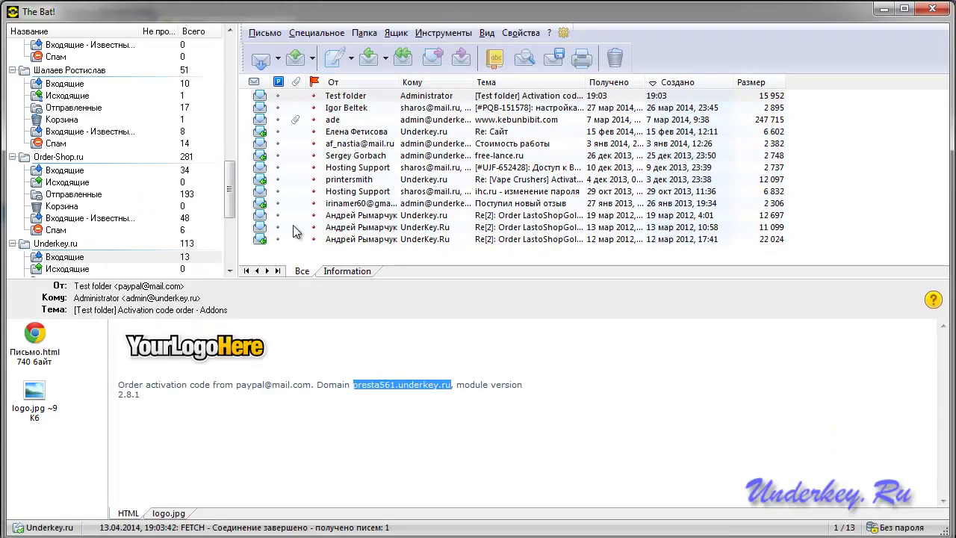
Fetch the partner's Inbox mail and open the '[Test folder] Affiliate program' notice showing the 18.65 USD reward.
drag(232, 191, 231, 63)
click(110, 63)
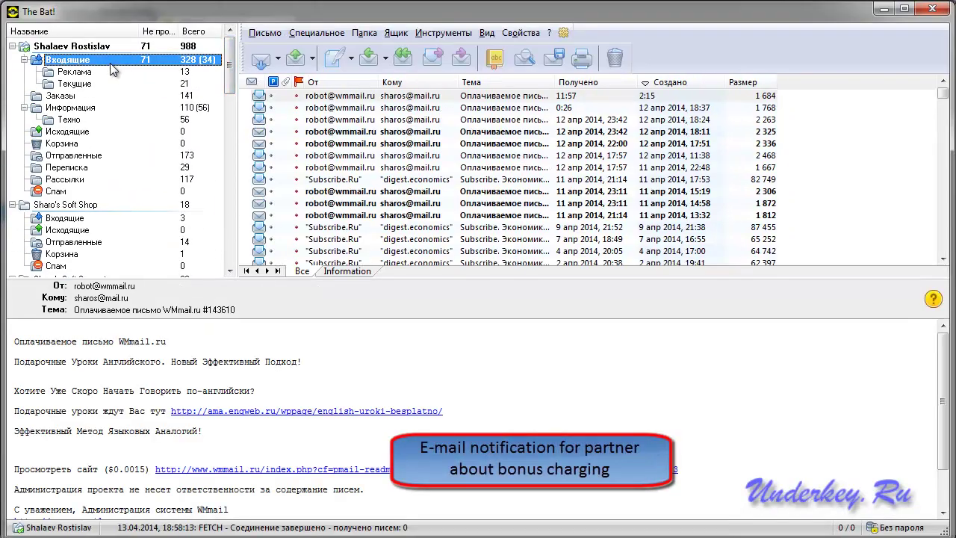
click(263, 60)
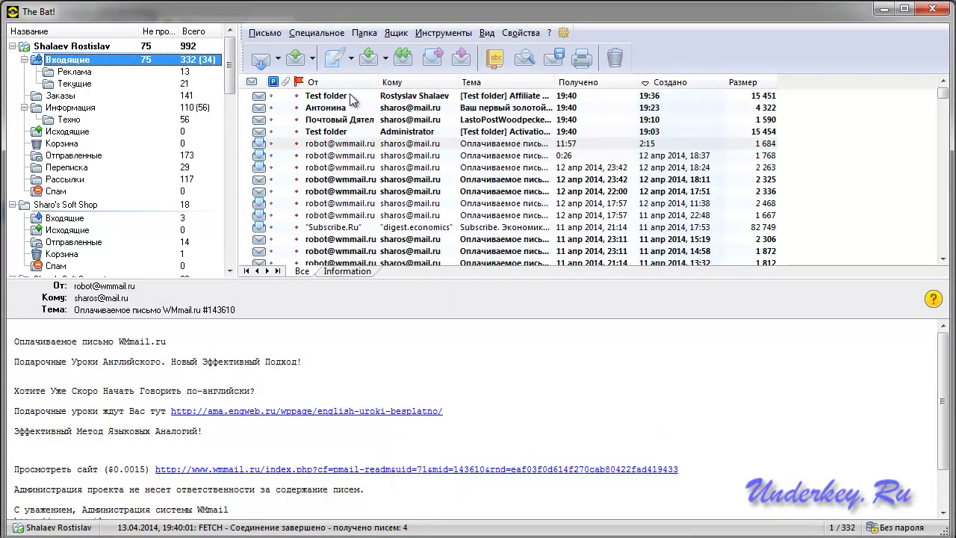
click(350, 99)
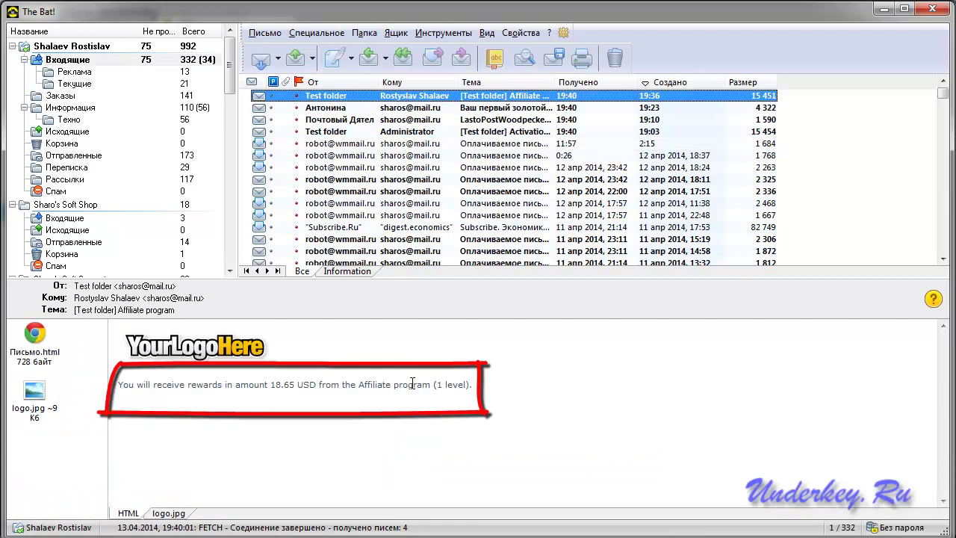
drag(493, 385, 118, 386)
click(504, 420)
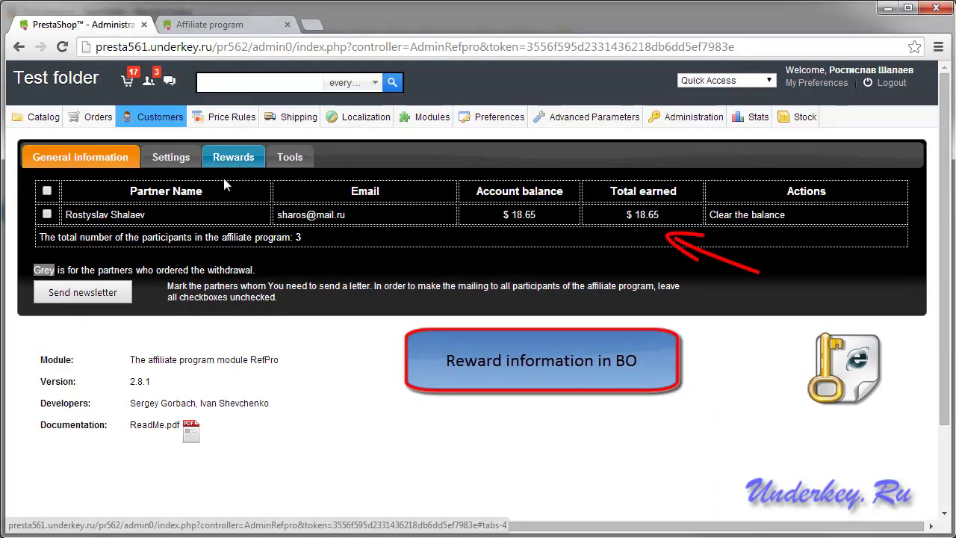
Highlight the partner's $ 18.65 balance and total earned row in RefPro's General information table.
drag(67, 214, 791, 215)
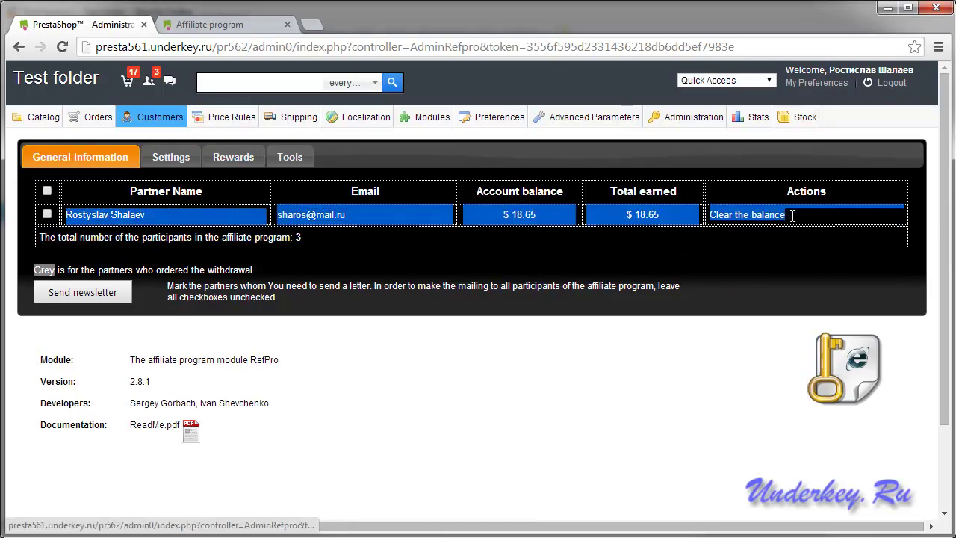
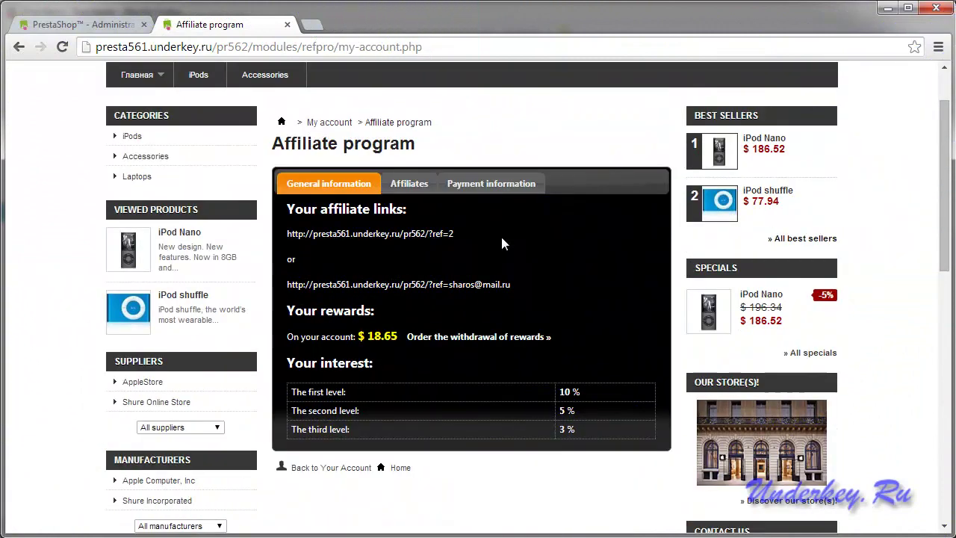
Try ordering the reward withdrawal and dismiss the minimum-balance warning.
click(468, 340)
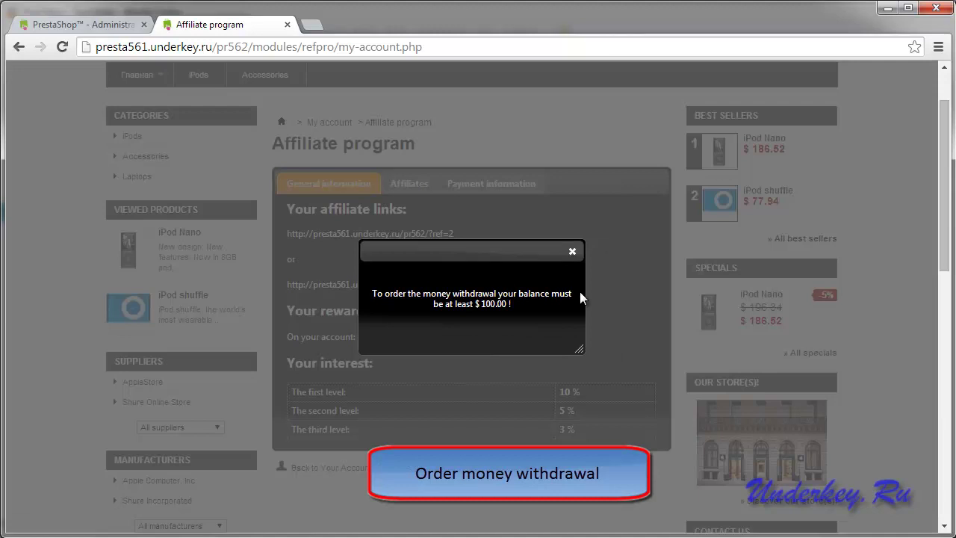
click(572, 251)
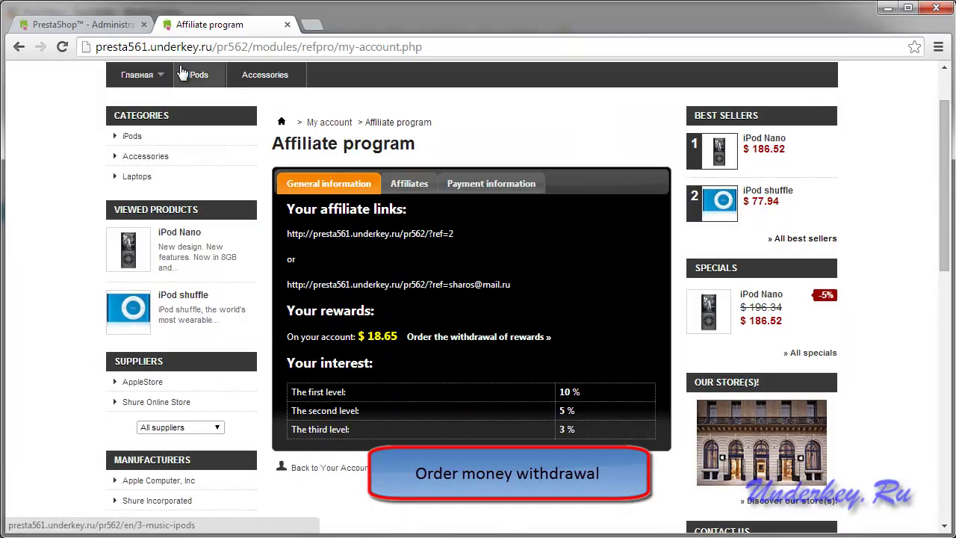
click(82, 24)
Lower RefPro's minimum withdrawal limit to 10 in the admin settings and save.
scroll(339, 185, up, 5)
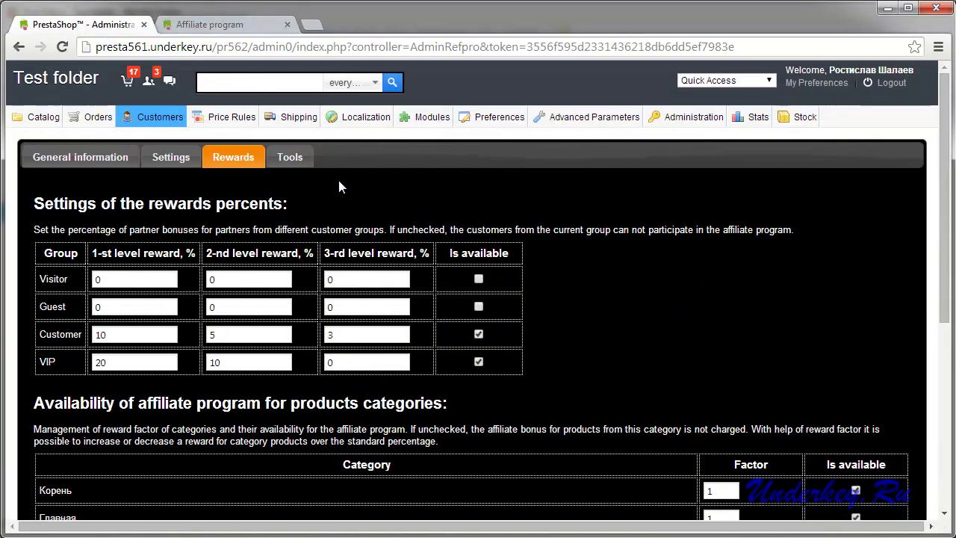
click(179, 158)
scroll(516, 224, down, 5)
scroll(549, 242, down, 4)
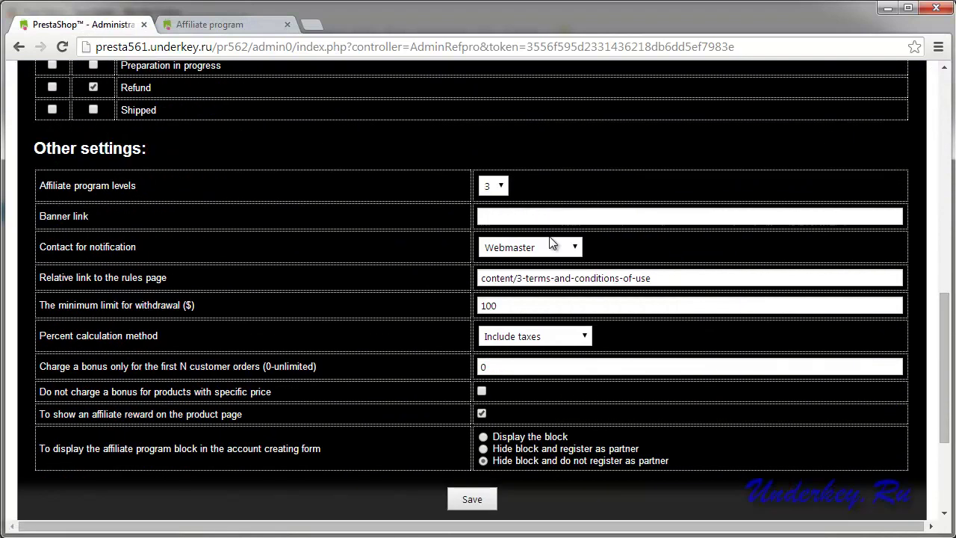
click(551, 305)
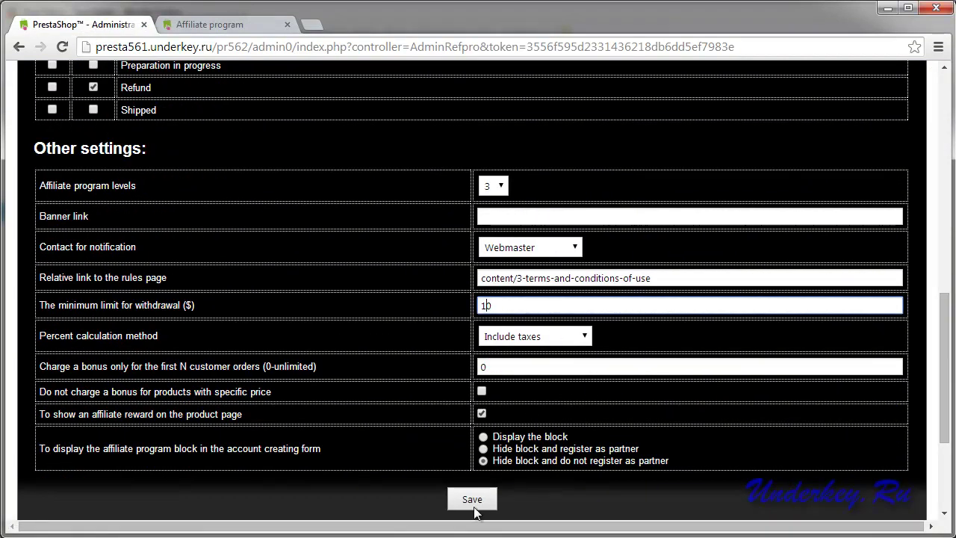
click(475, 502)
click(572, 247)
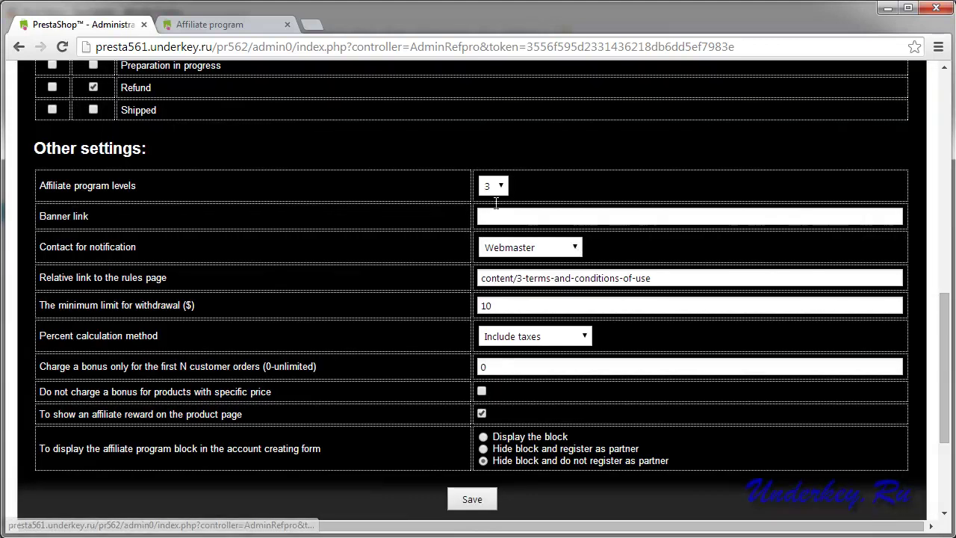
Reorder the $18.65 reward withdrawal from the customer's Affiliate program page.
click(210, 27)
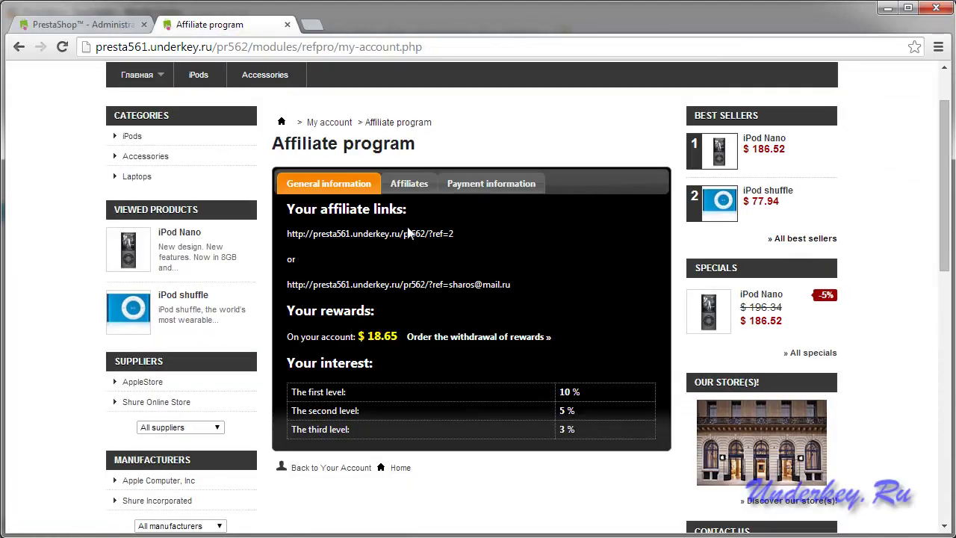
click(475, 338)
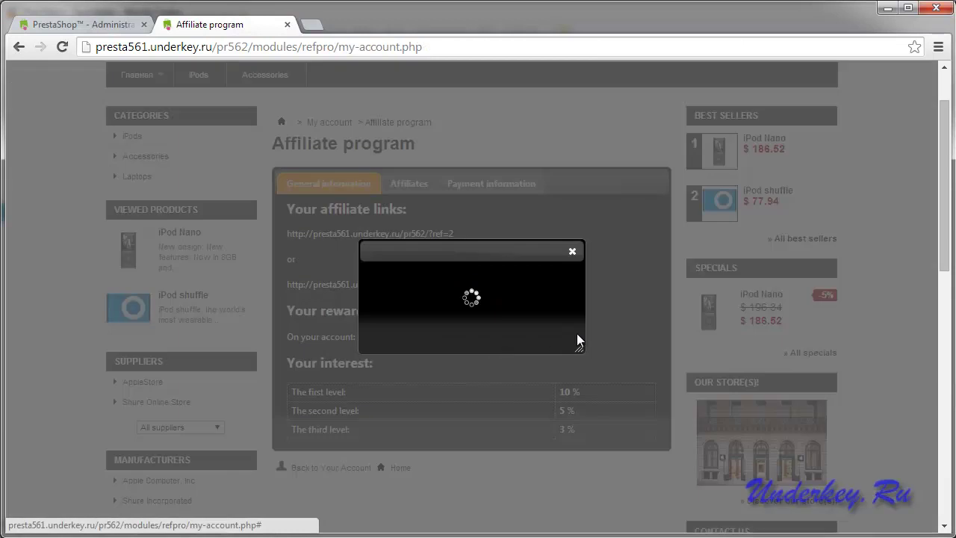
click(572, 252)
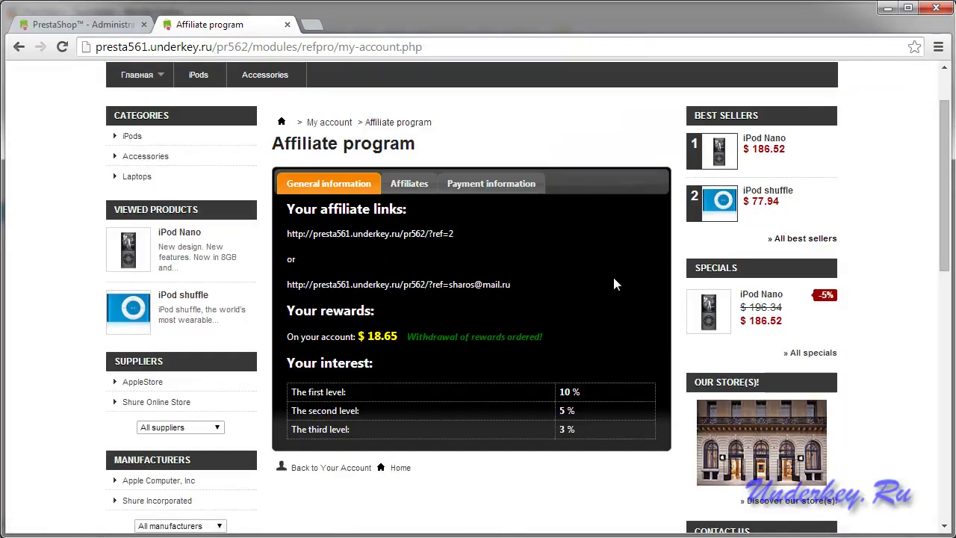
click(104, 25)
scroll(300, 171, up, 10)
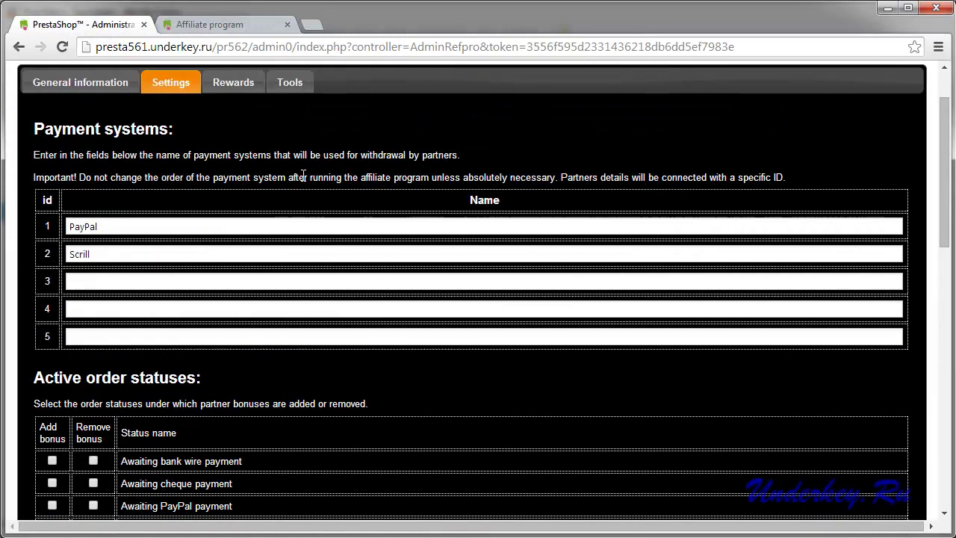
Clear the grey partner row's withdrawal request in Customers > Affiliate Program, leaving balance $0.00.
scroll(302, 175, up, 1)
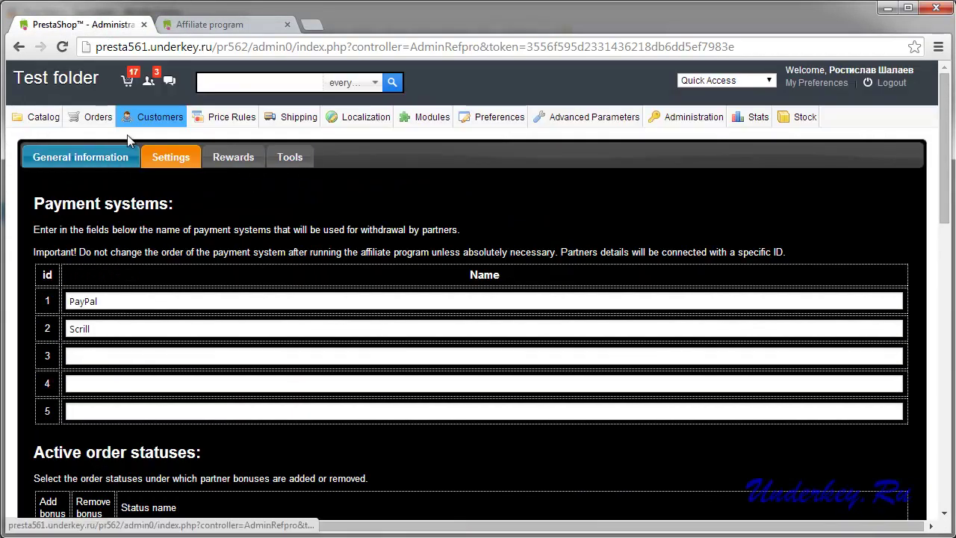
mouse_move(143, 117)
click(157, 280)
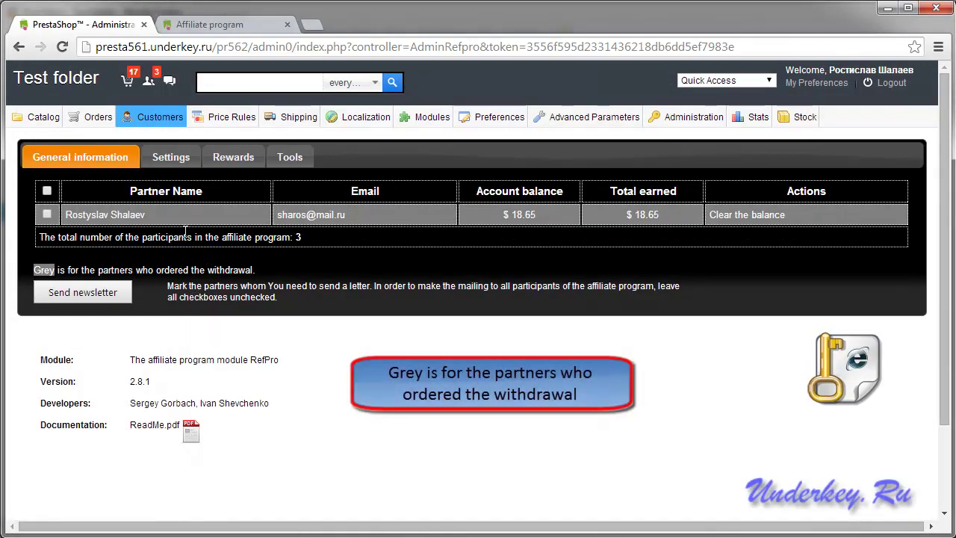
drag(69, 269, 32, 267)
click(553, 276)
click(744, 217)
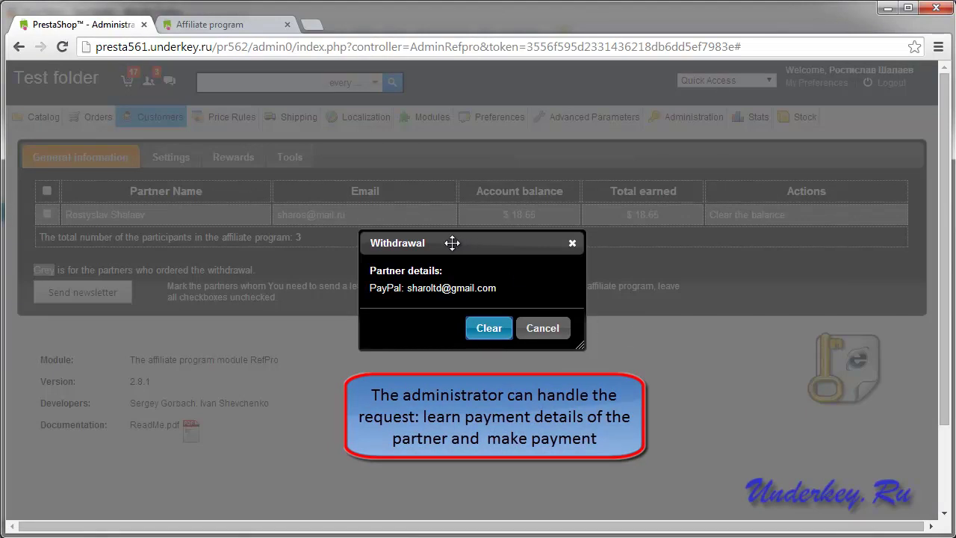
click(489, 328)
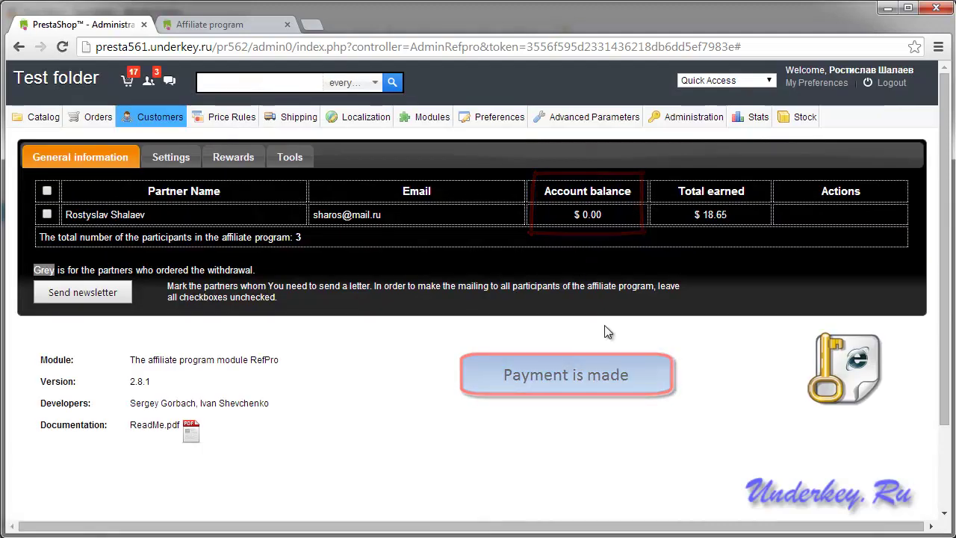
Review the all-participants newsletter form and close it without sending.
click(88, 293)
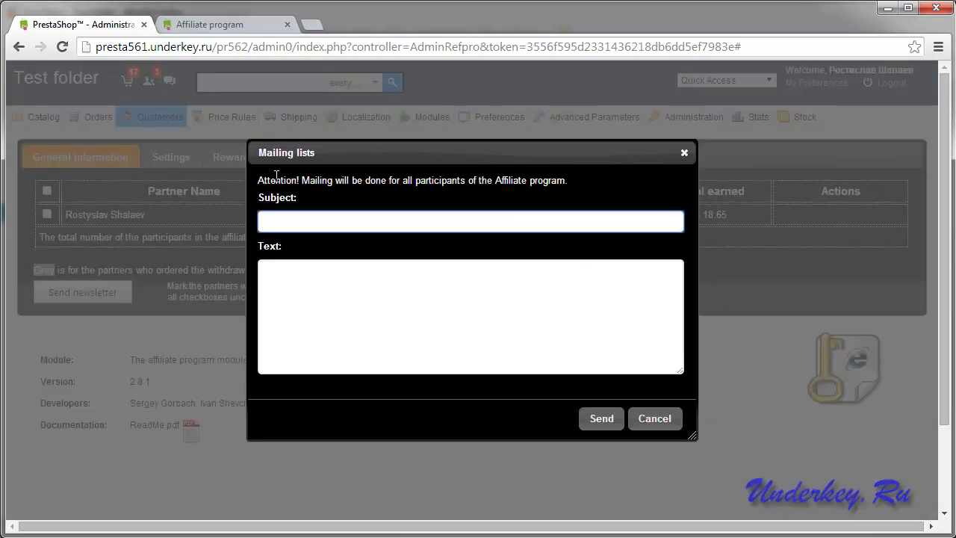
drag(569, 180, 256, 178)
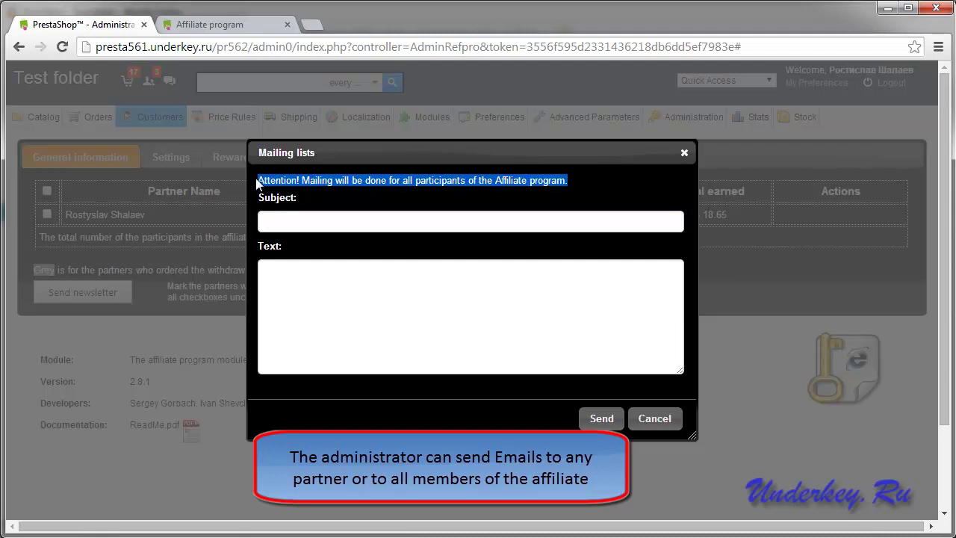
click(684, 153)
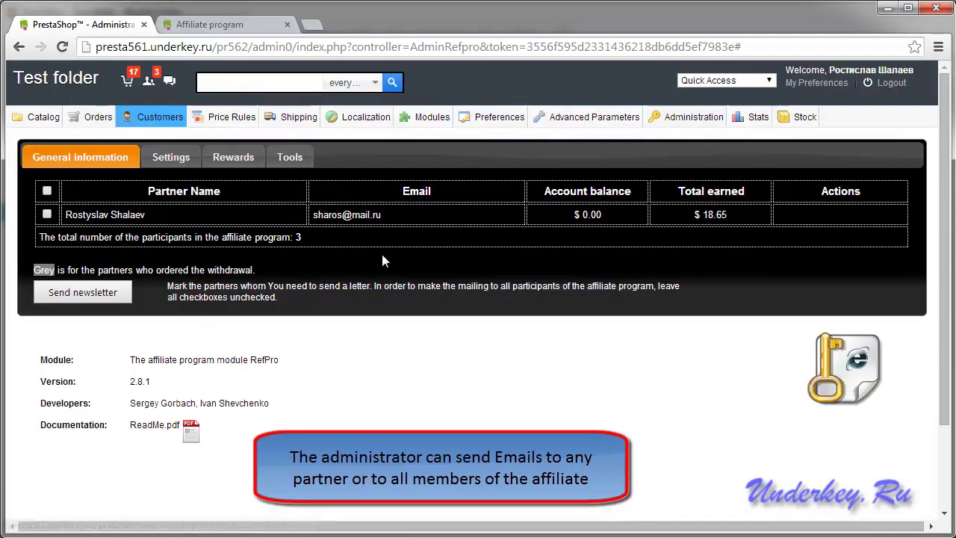
drag(289, 232, 262, 237)
click(311, 249)
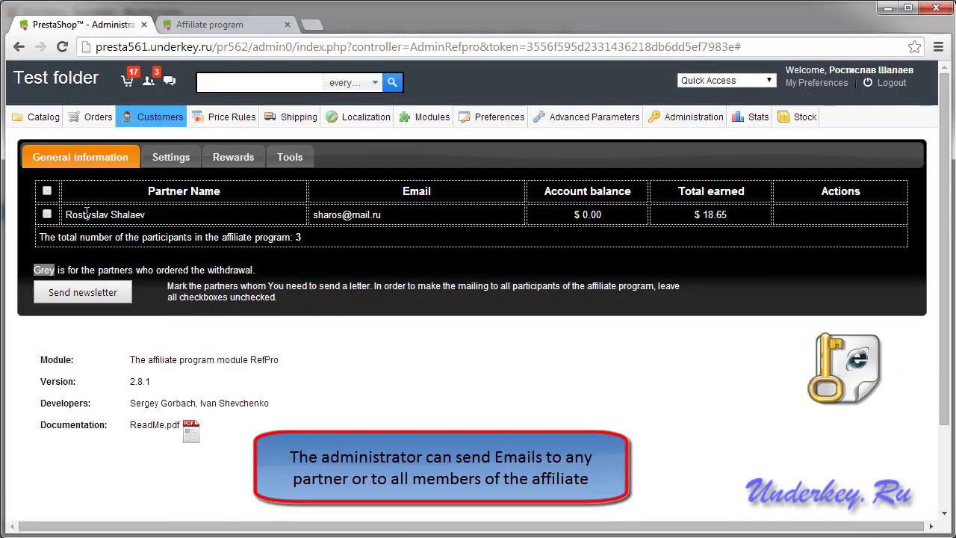
Send the selected partner an email with subject 'Test' and text 'Testing'.
click(79, 293)
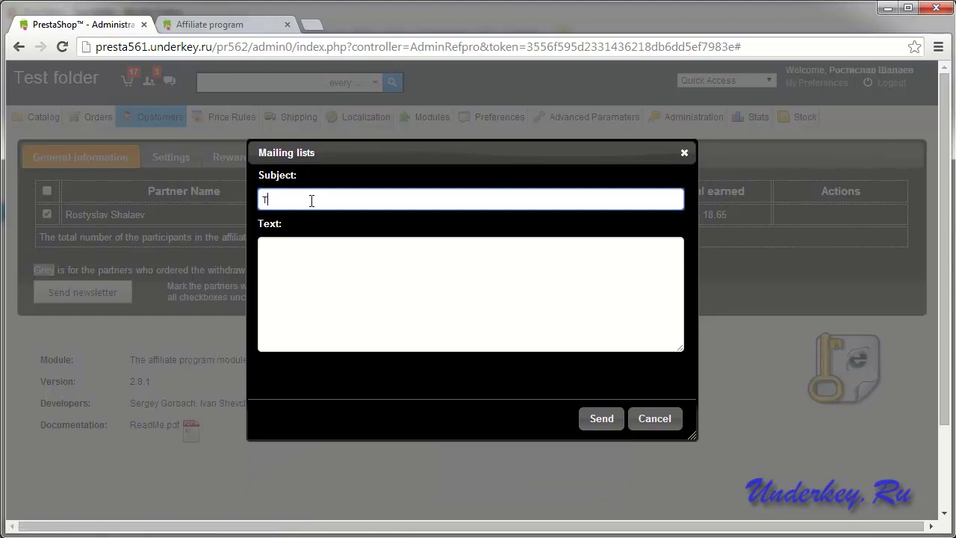
text(Test)
click(330, 267)
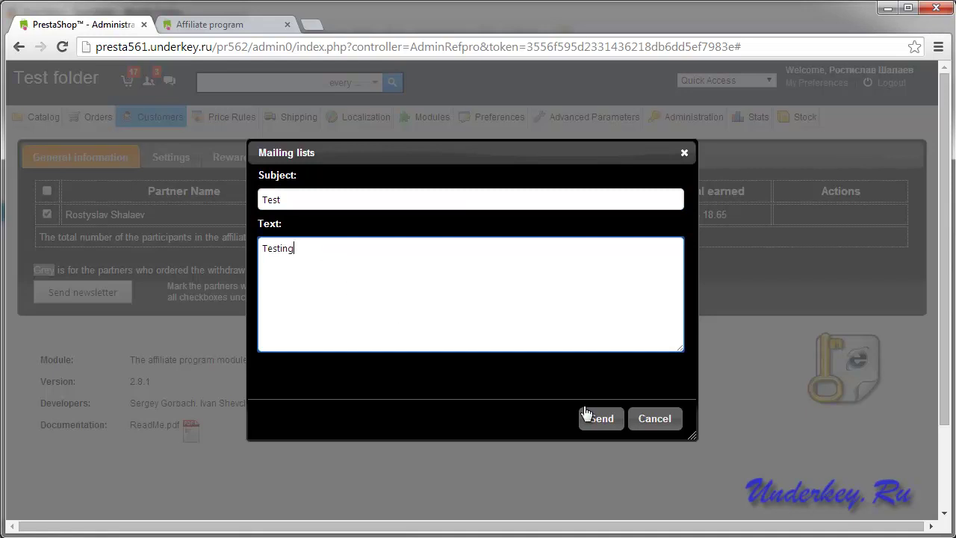
click(599, 420)
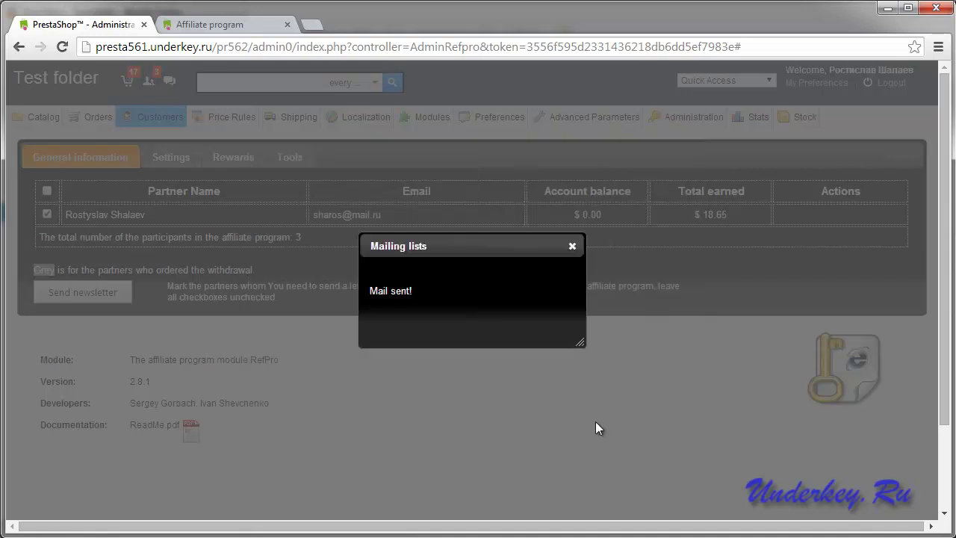
click(572, 246)
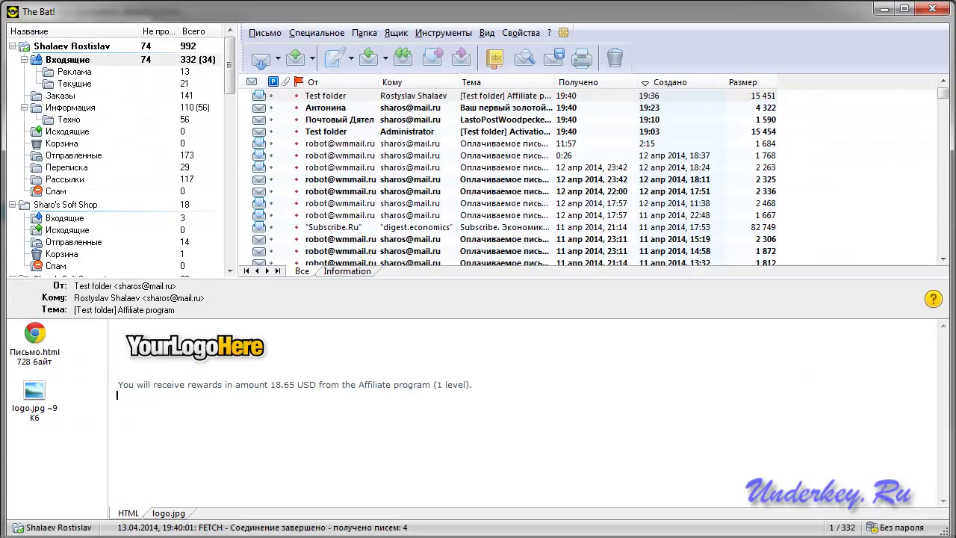
Fetch new mail in The Bat! and preview the 'Money withdrawal' and 'Test' messages.
click(261, 61)
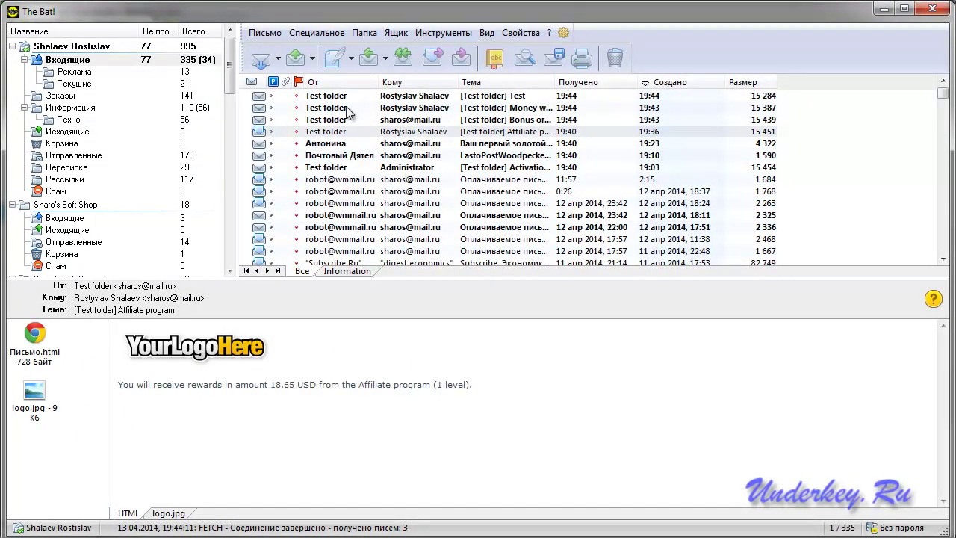
click(334, 114)
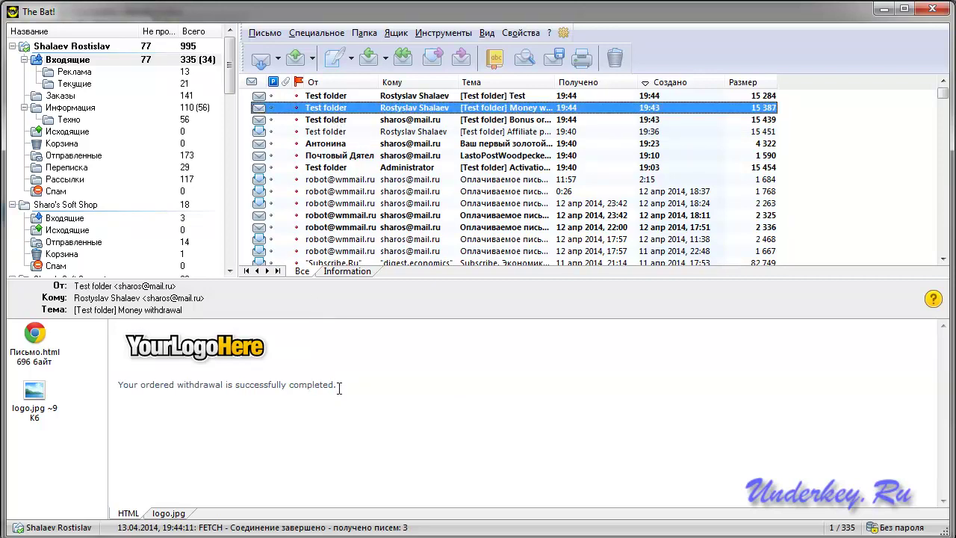
click(407, 96)
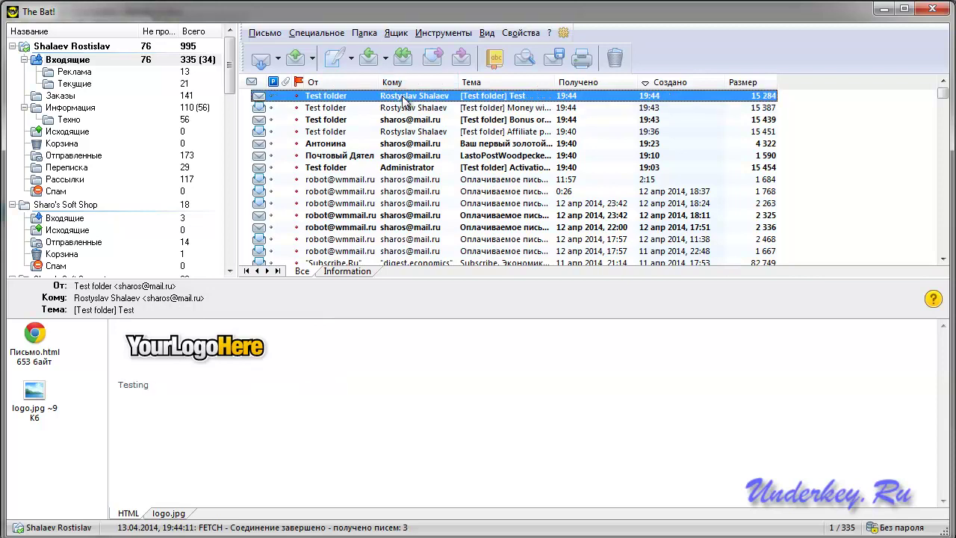
drag(157, 389, 117, 384)
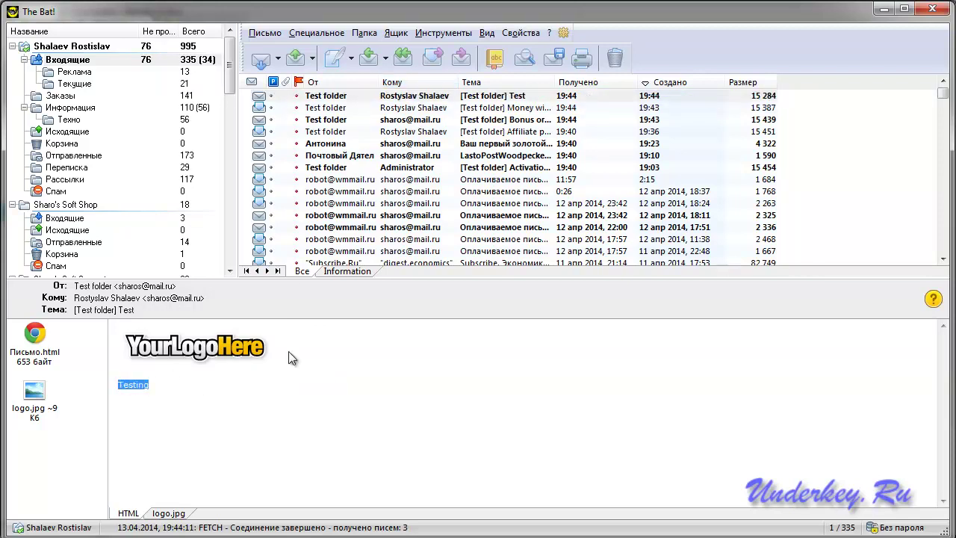